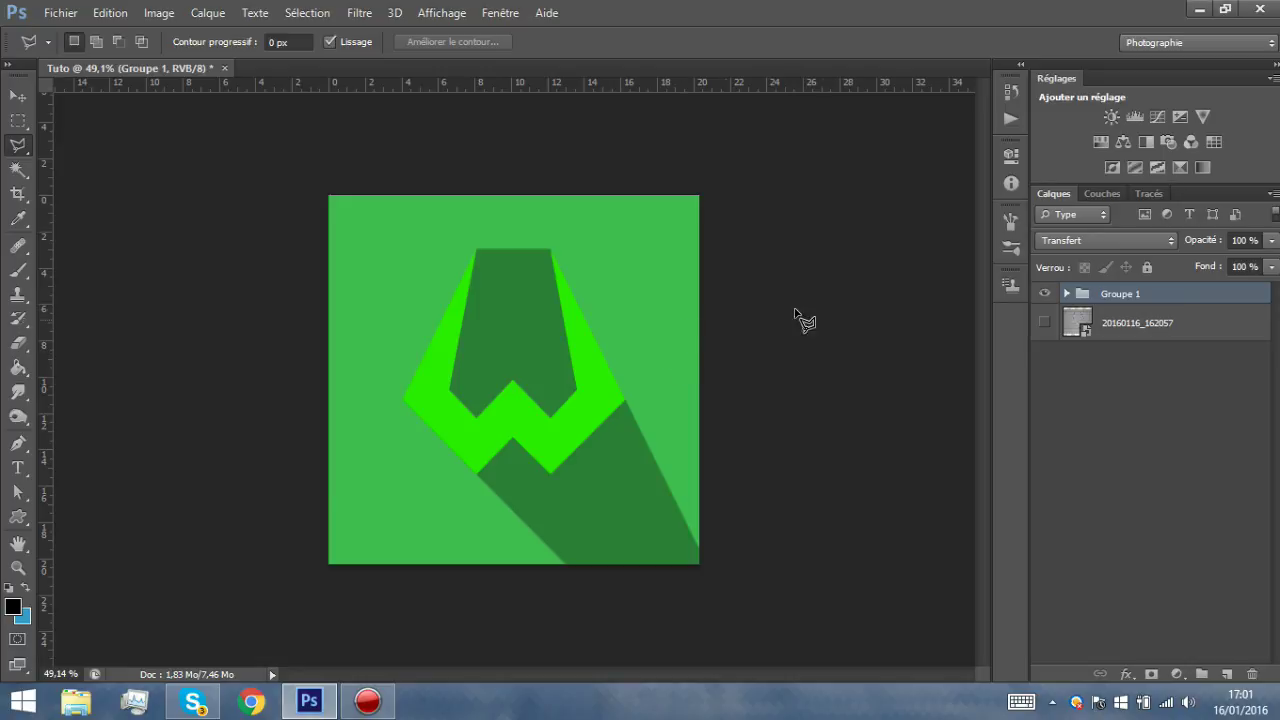
# - Examine the layers inside Groupe 1 and the 20160116_162057 photo layer beneath it
pyautogui.click(1043, 294)
pyautogui.click(1043, 294)
pyautogui.click(1066, 294)
pyautogui.click(1117, 338)
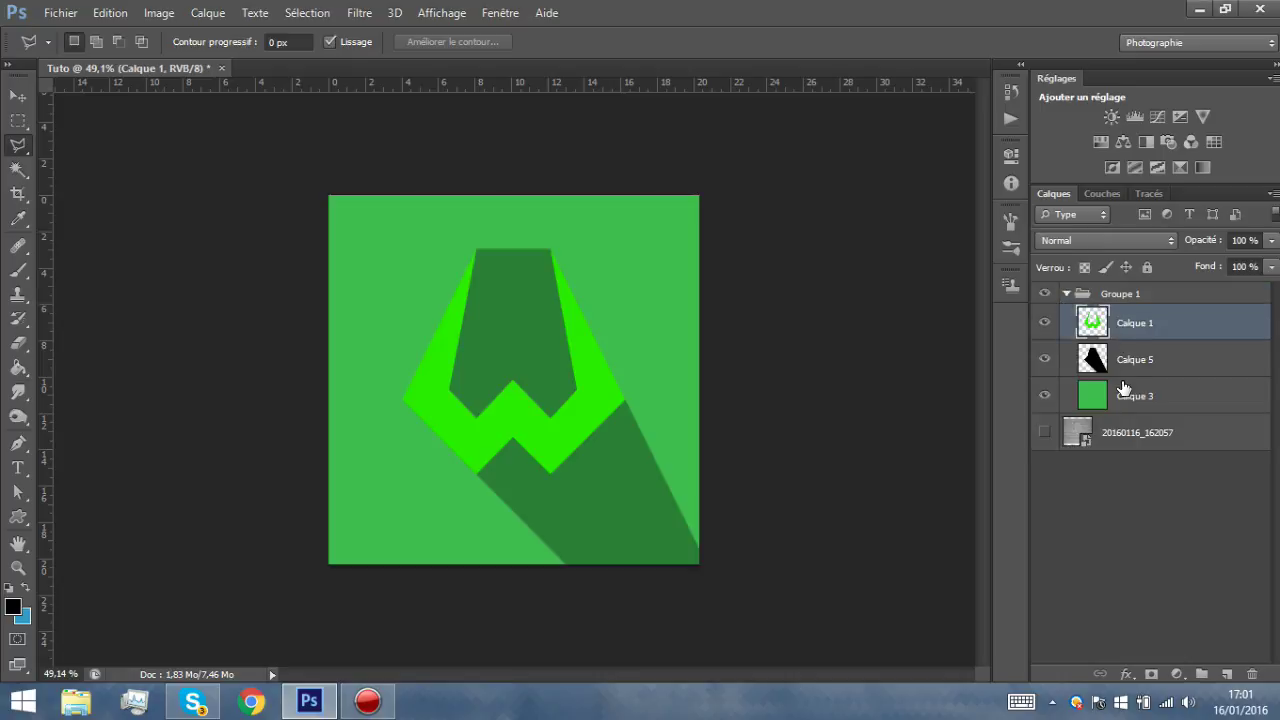
pyautogui.keyDown('shift'); pyautogui.click(1132, 408); pyautogui.keyUp('shift')
pyautogui.keyDown('shift'); pyautogui.click(1129, 430); pyautogui.keyUp('shift')
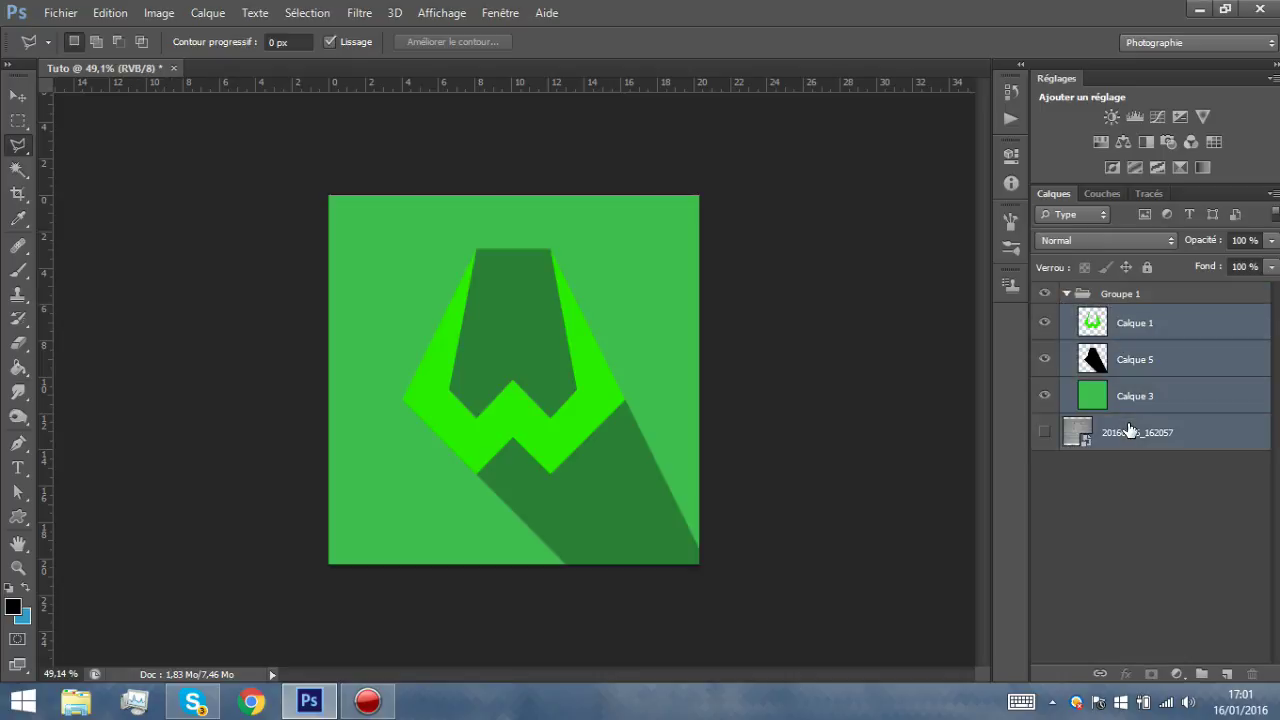
pyautogui.click(1106, 486)
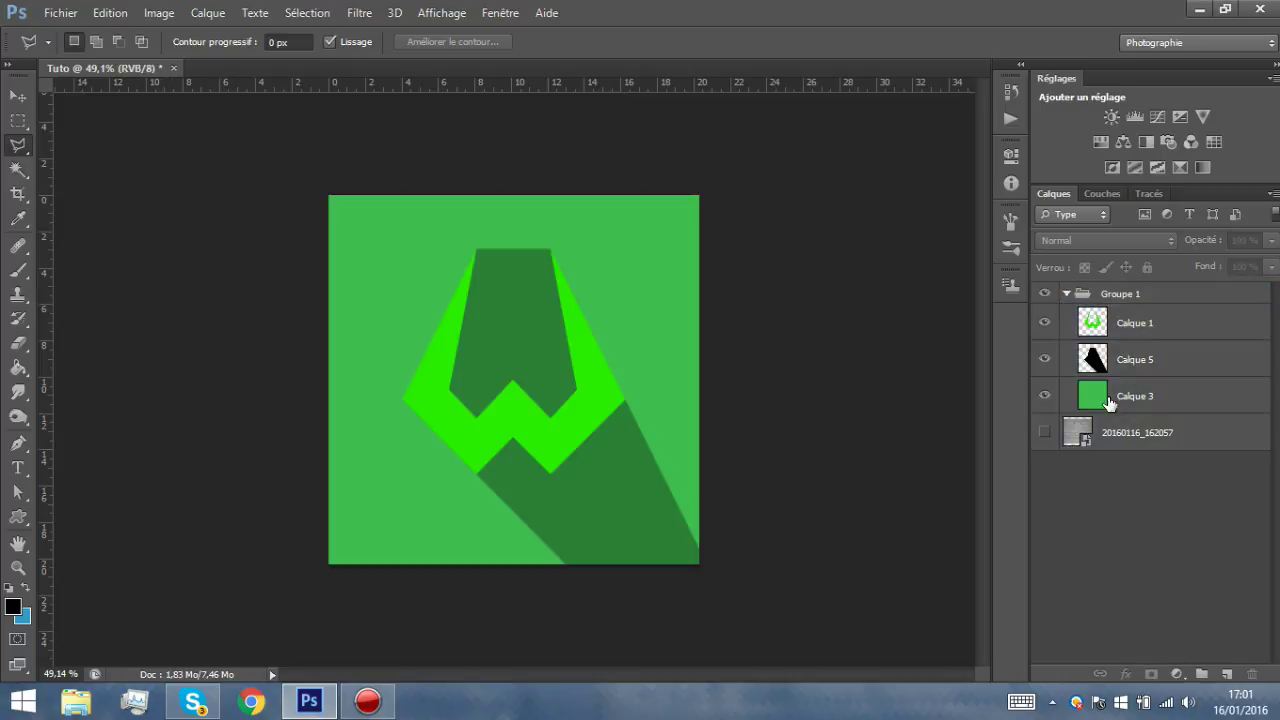
pyautogui.click(1066, 294)
pyautogui.click(1128, 332)
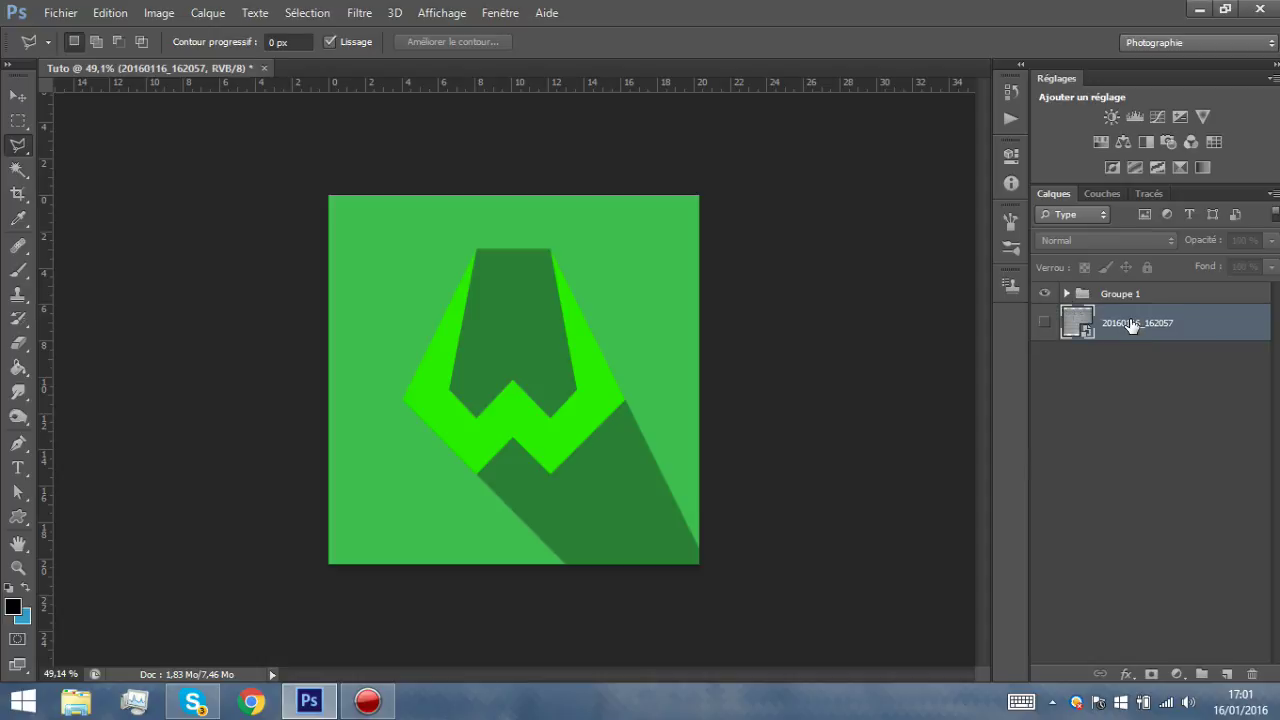
pyautogui.click(1119, 401)
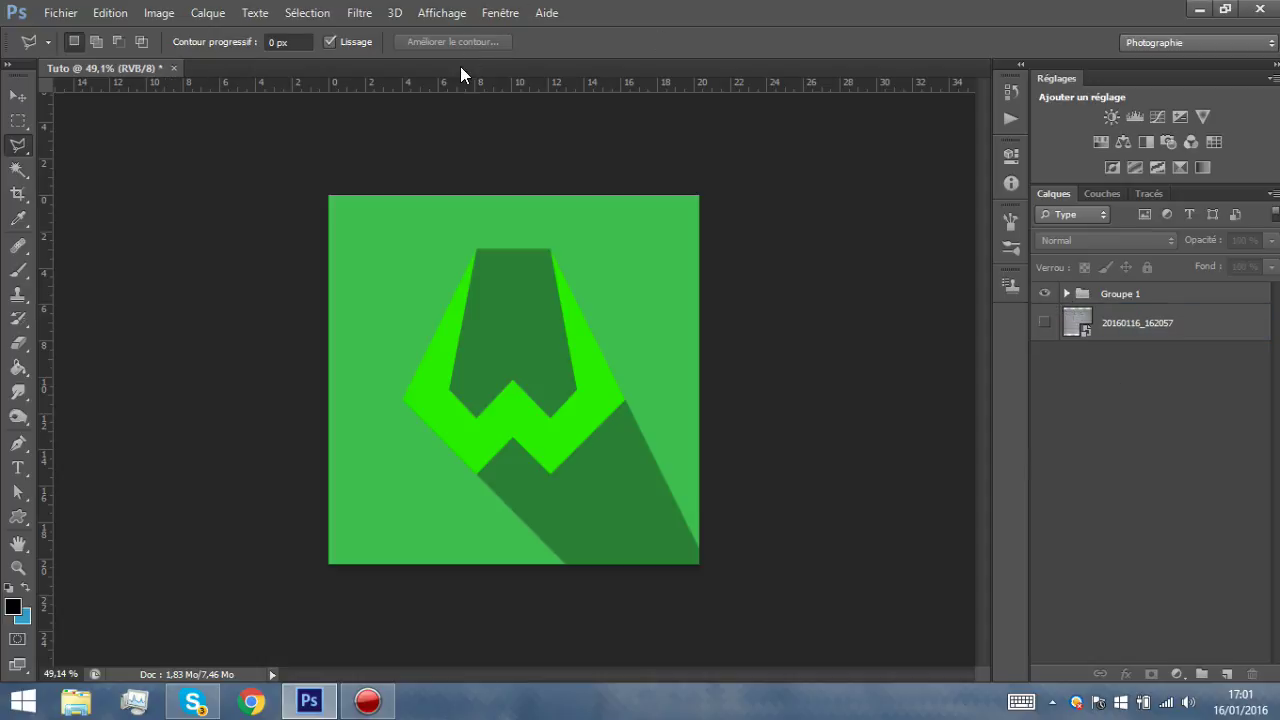
# - Hide Groupe 1 and show the 20160116_162057 layer with the hand-drawn sketch
pyautogui.click(1043, 294)
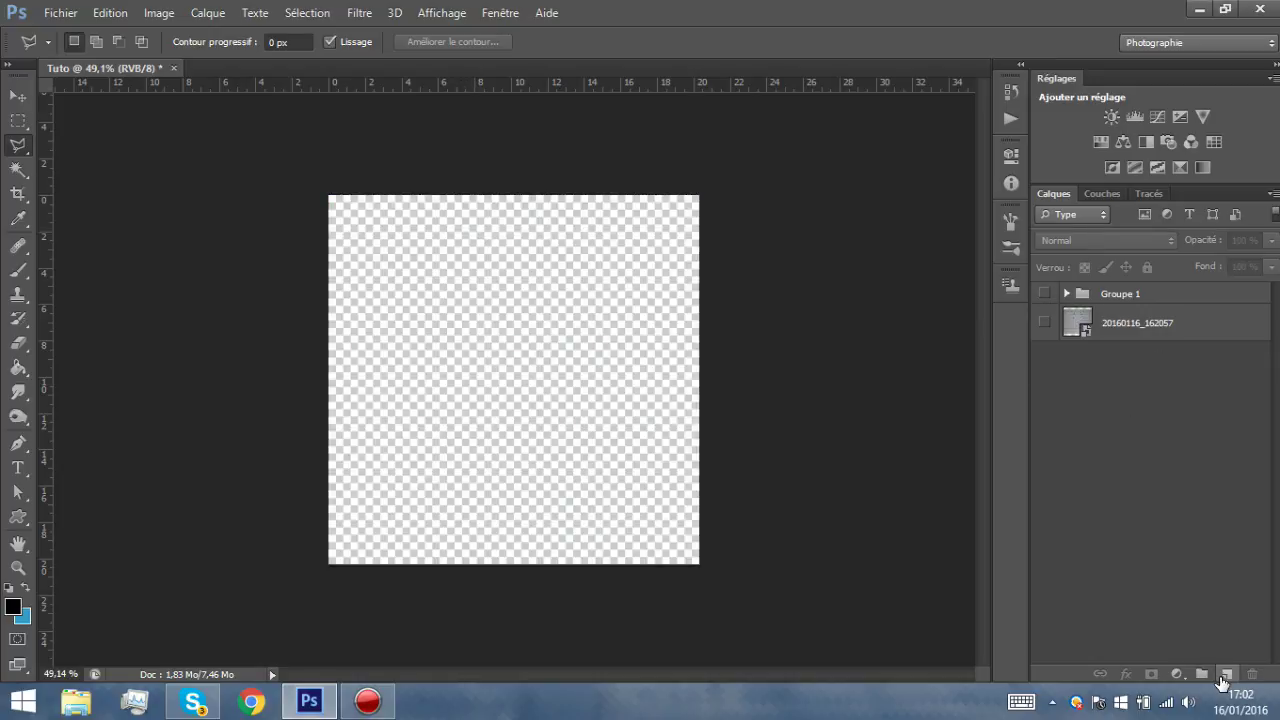
pyautogui.click(1043, 323)
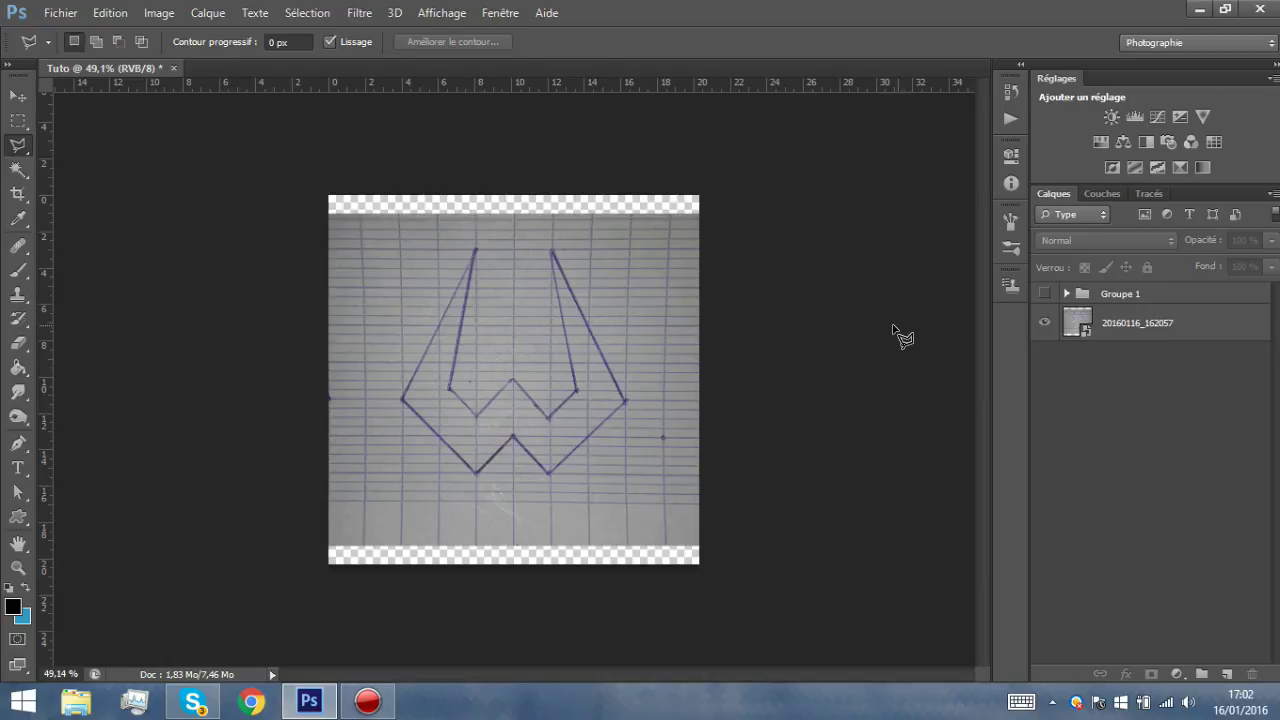
# - Outline a rough, irregular closed selection over the sketch with the Polygonal Lasso
pyautogui.click(422, 432)
pyautogui.click(470, 451)
pyautogui.click(432, 365)
pyautogui.click(472, 313)
pyautogui.click(602, 317)
pyautogui.click(607, 360)
pyautogui.click(547, 415)
pyautogui.click(593, 261)
pyautogui.click(511, 248)
pyautogui.click(431, 271)
pyautogui.click(373, 334)
pyautogui.click(410, 432)
# - Add a new layer directly below Groupe 1 and fill the rough selection on it with black
pyautogui.click(1227, 674)
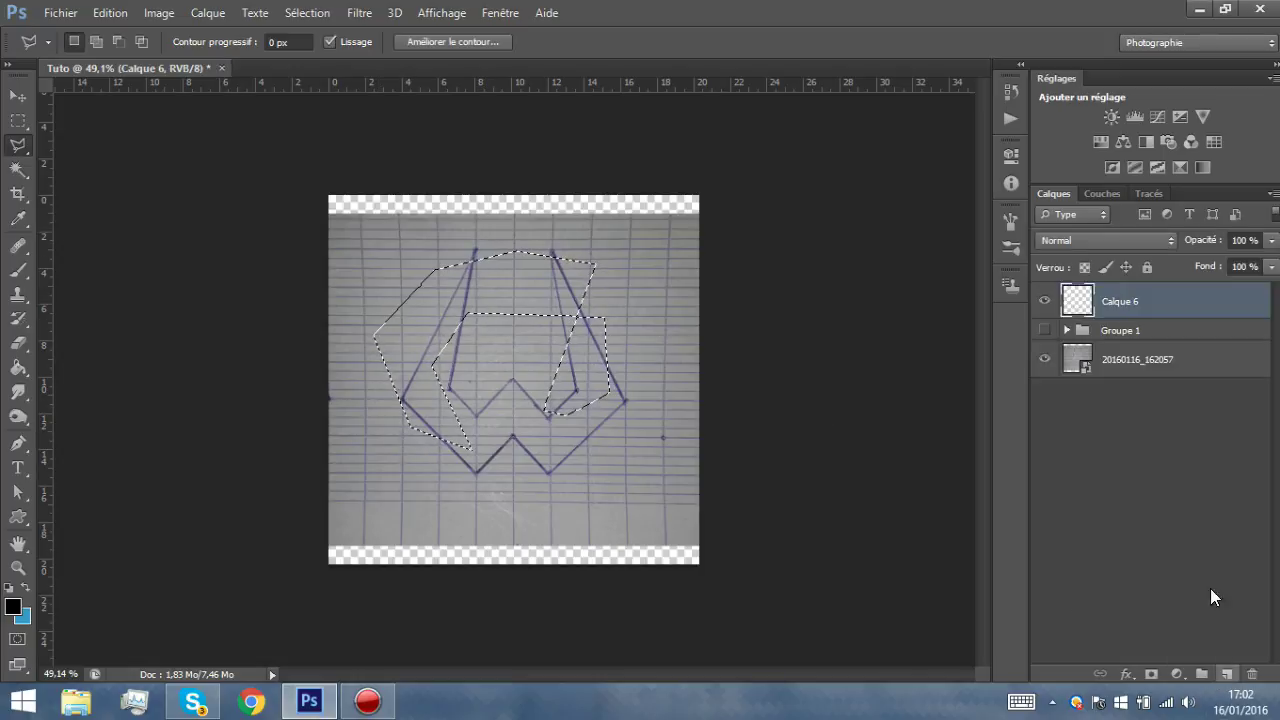
pyautogui.moveTo(1130, 301); pyautogui.dragTo(1137, 340)
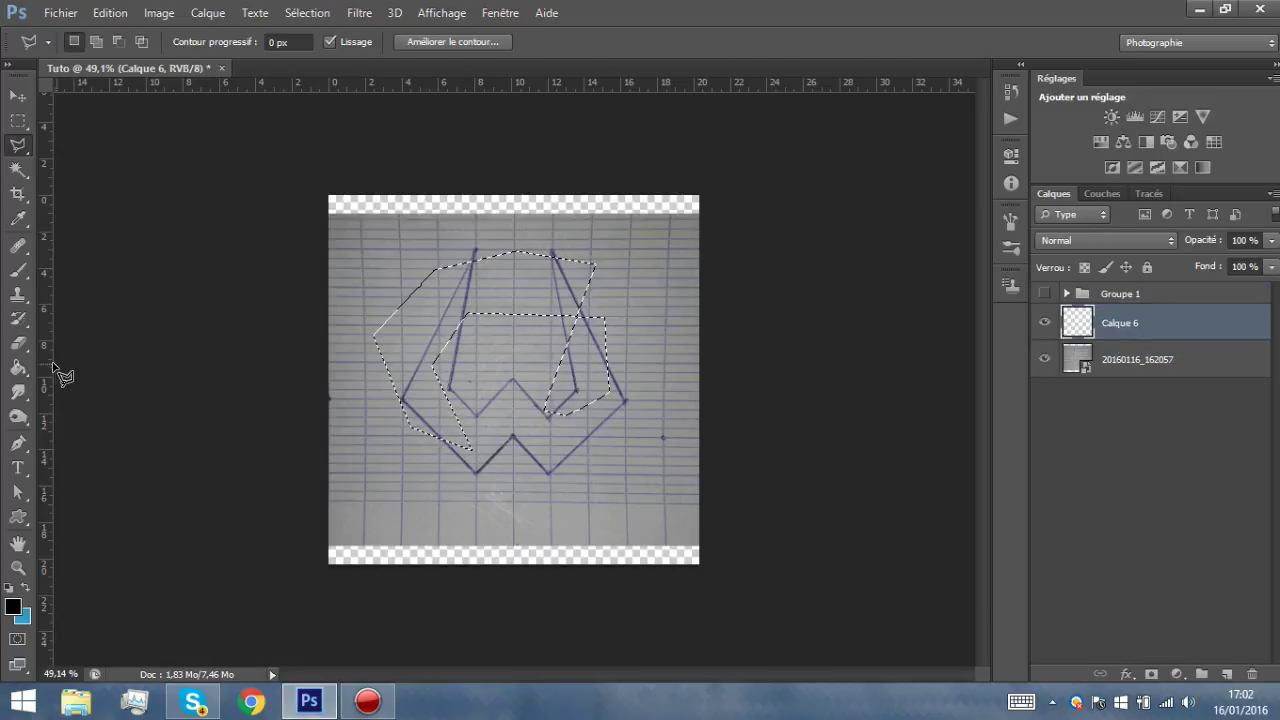
pyautogui.click(18, 367)
pyautogui.click(400, 357)
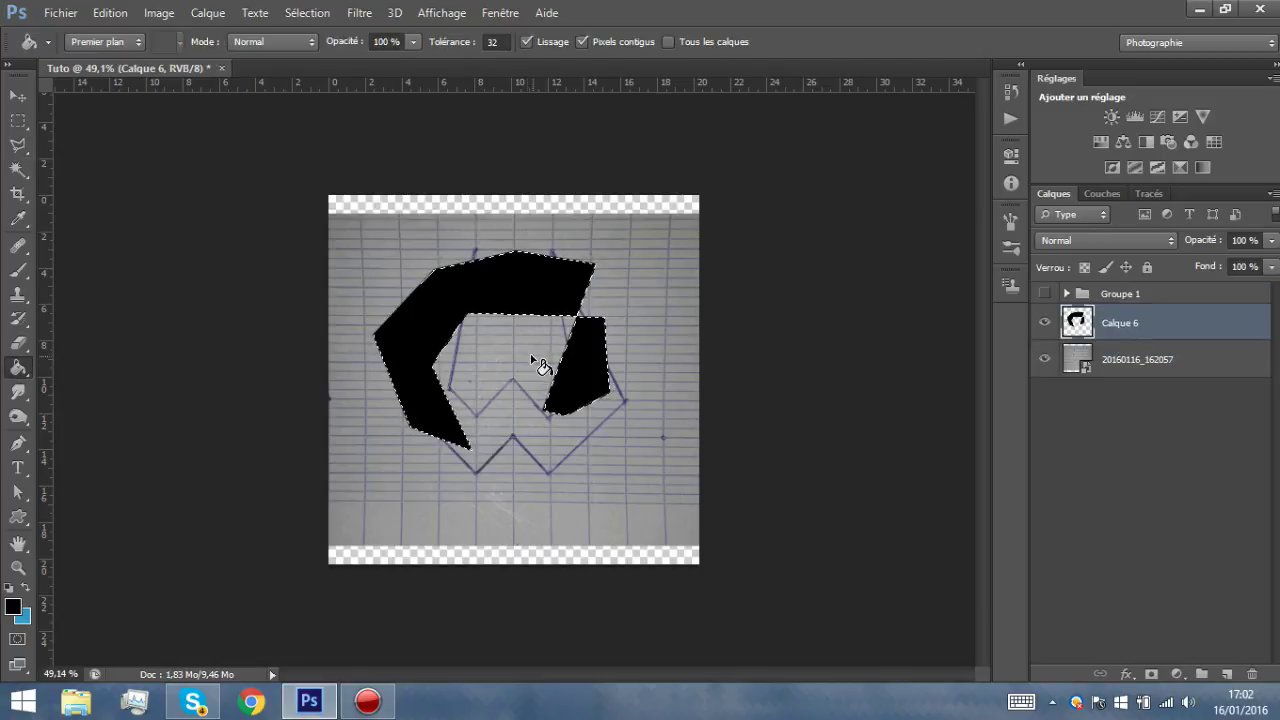
# - Deselect the rough outline and delete the layer holding the black test fill
pyautogui.hotkey('ctrl', 'd')
pyautogui.click(1251, 674)
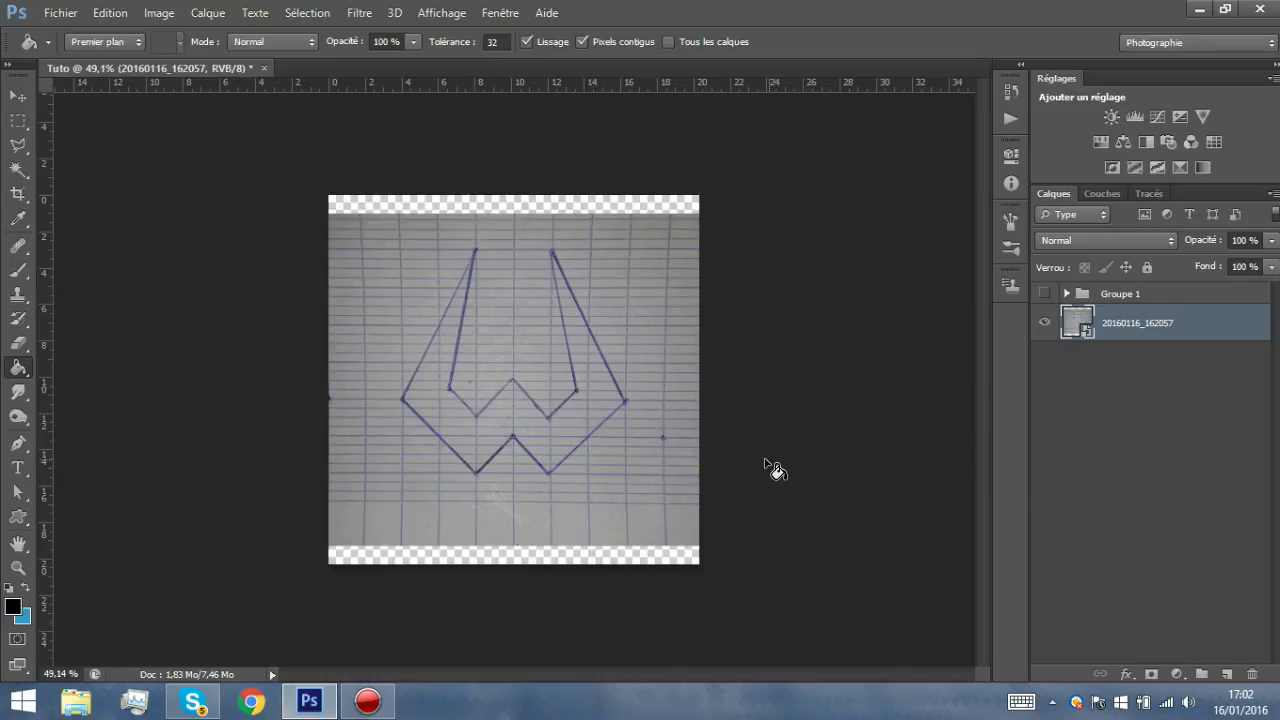
# - Hide the rulers and show them again
pyautogui.hotkey('ctrl', 'r')
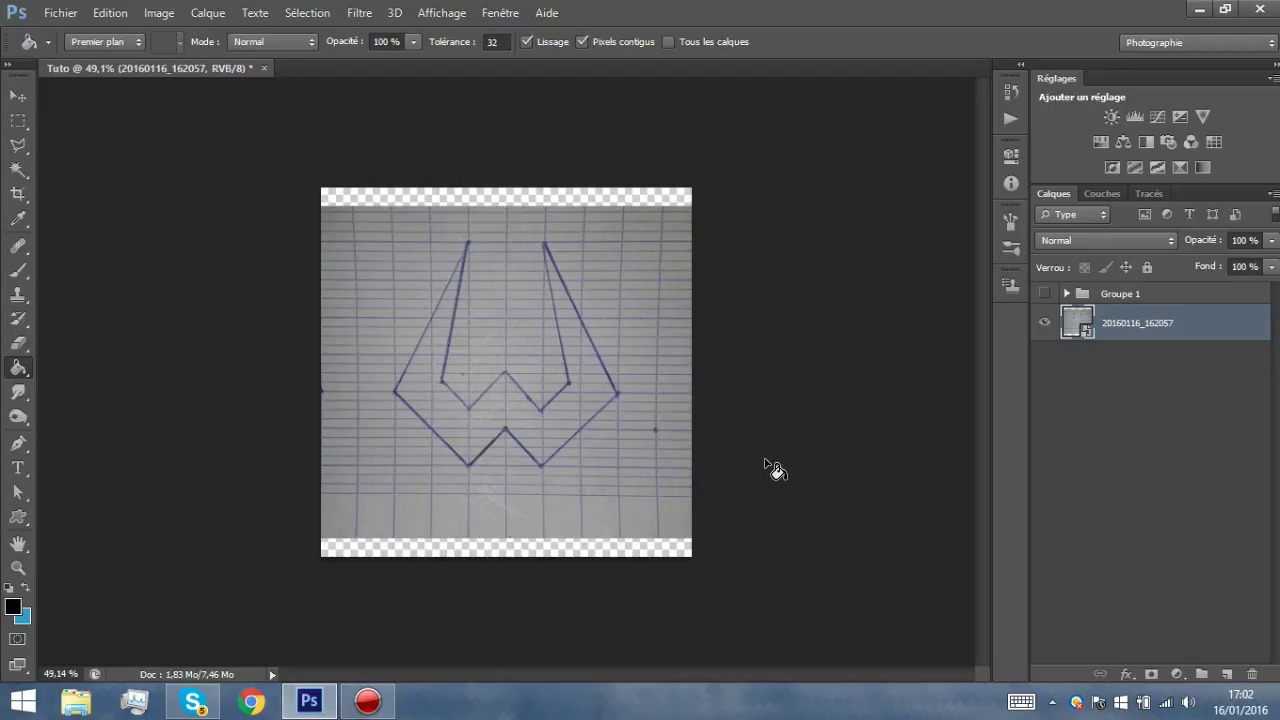
pyautogui.hotkey('ctrl', 'r')
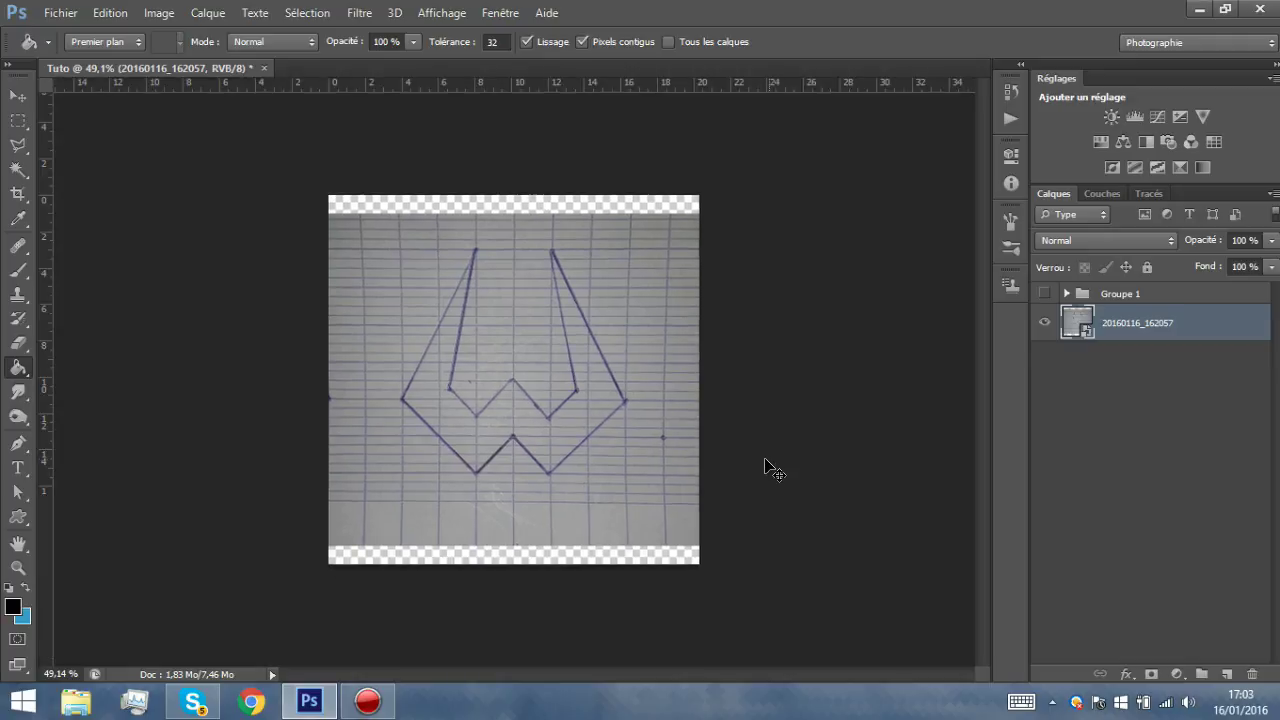
pyautogui.click(452, 14)
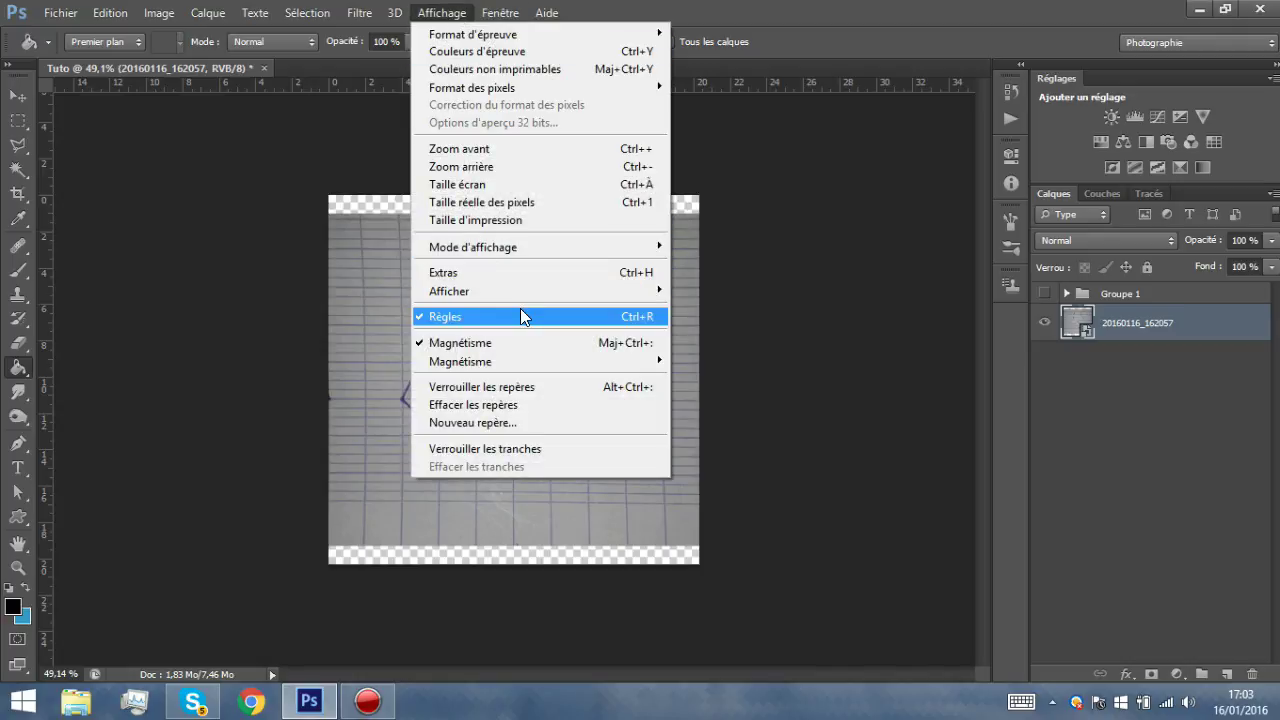
pyautogui.click(190, 210)
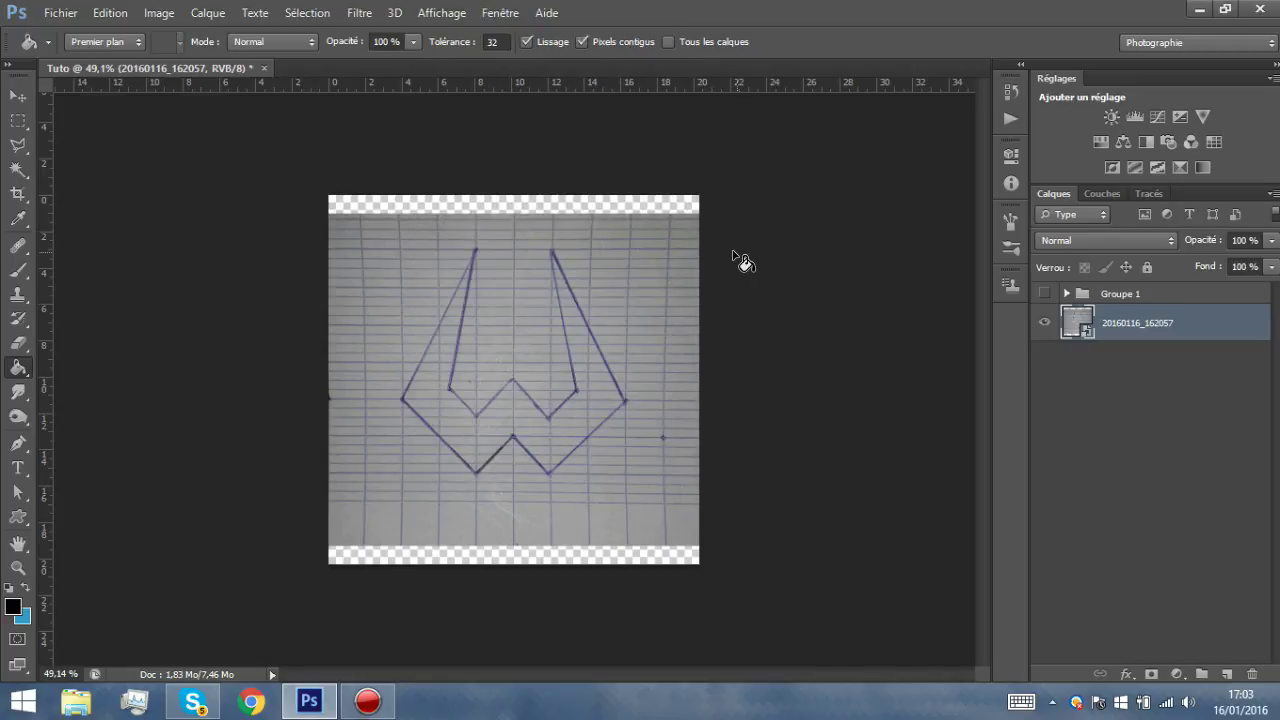
# - Remove all the vertical guides and the uppermost horizontal guide from the canvas
pyautogui.moveTo(50, 162); pyautogui.dragTo(512, 258)
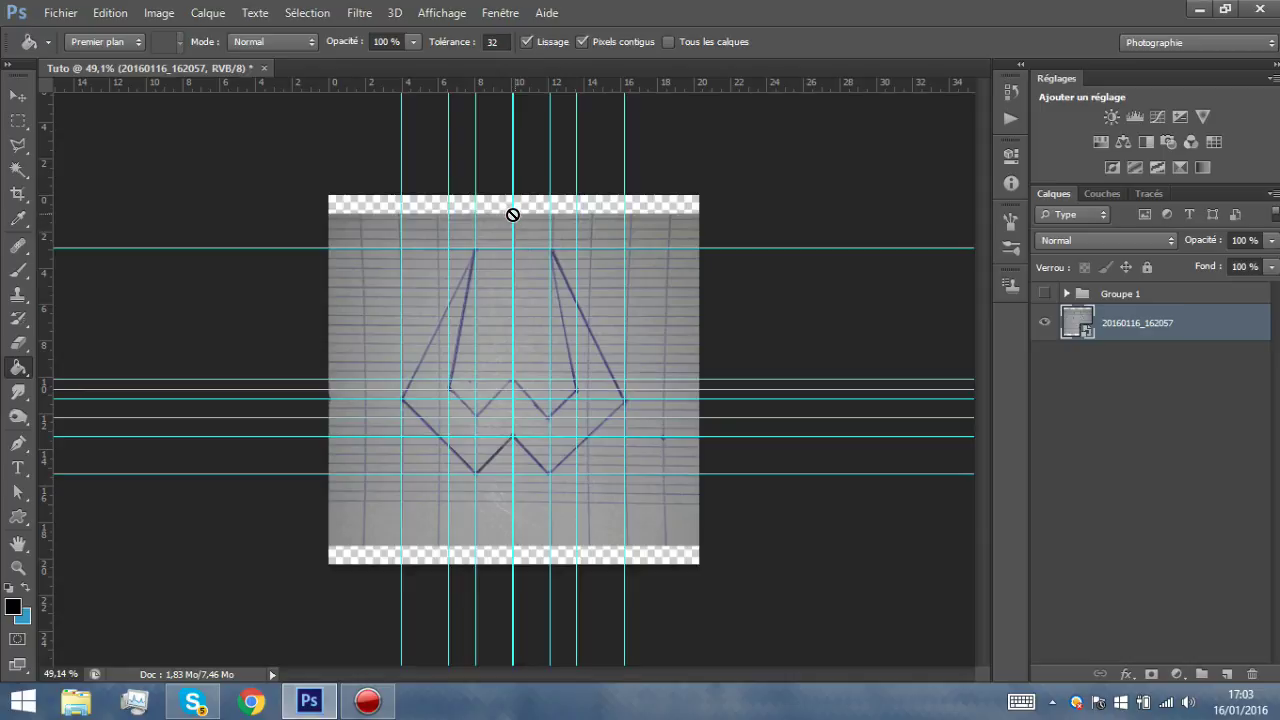
pyautogui.moveTo(402, 201); pyautogui.dragTo(20, 168)
pyautogui.moveTo(448, 198); pyautogui.dragTo(47, 188)
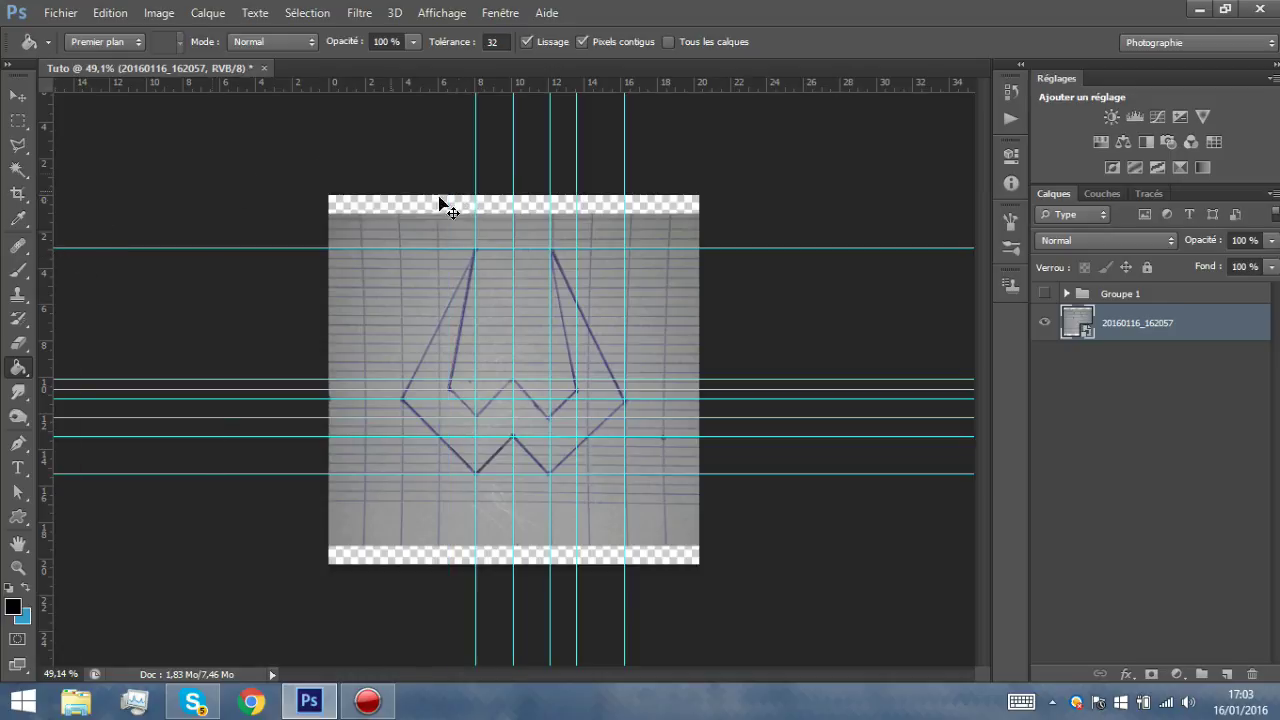
pyautogui.moveTo(491, 247); pyautogui.dragTo(555, 28)
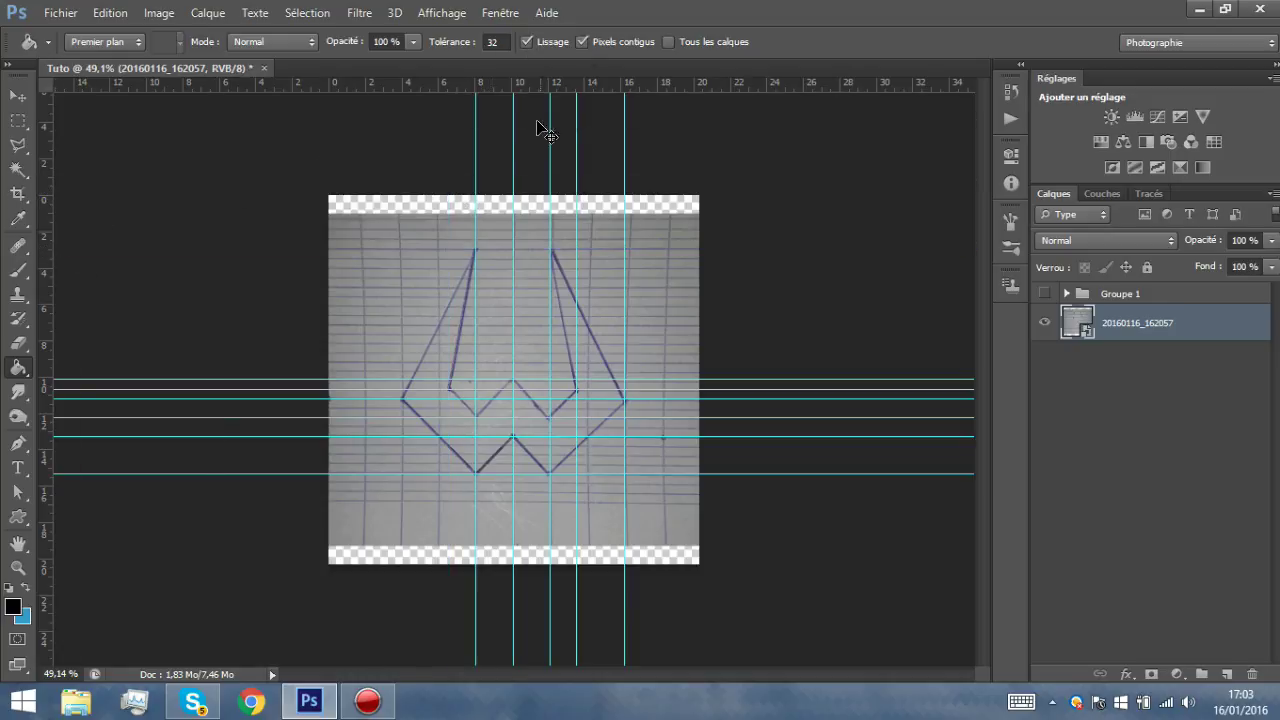
pyautogui.moveTo(511, 129); pyautogui.dragTo(512, 80)
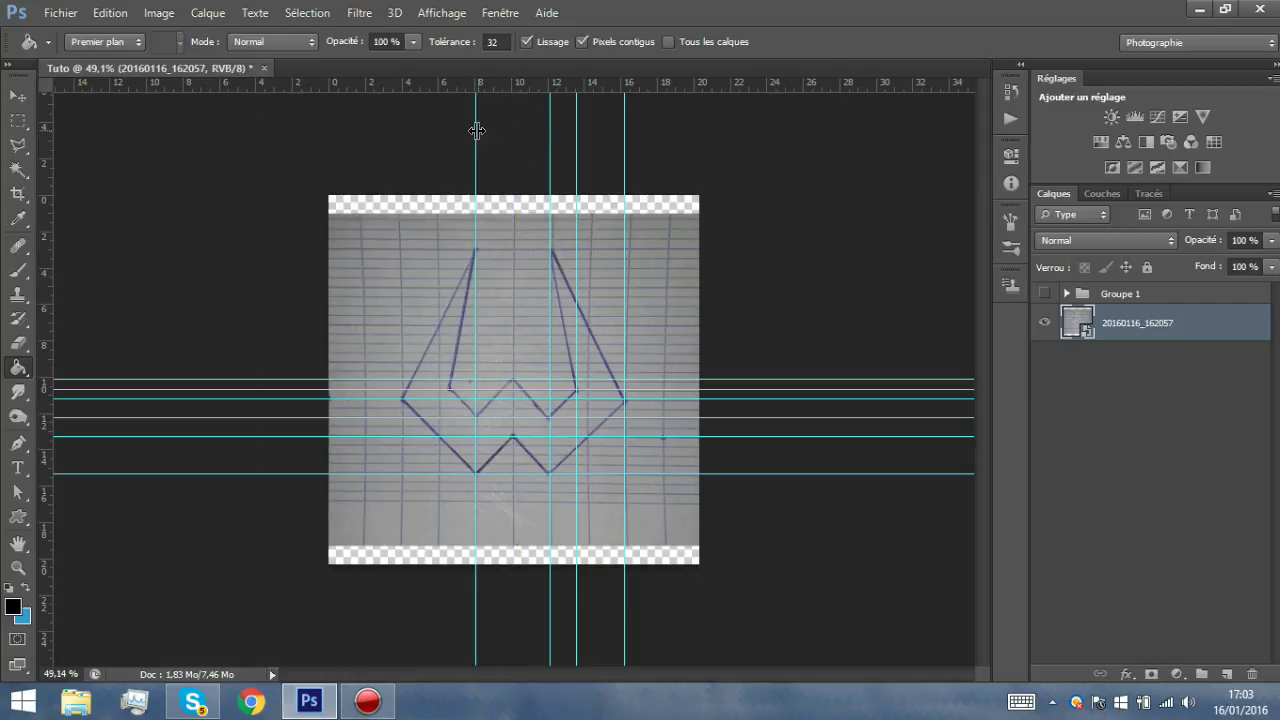
pyautogui.moveTo(475, 125); pyautogui.dragTo(4, 122)
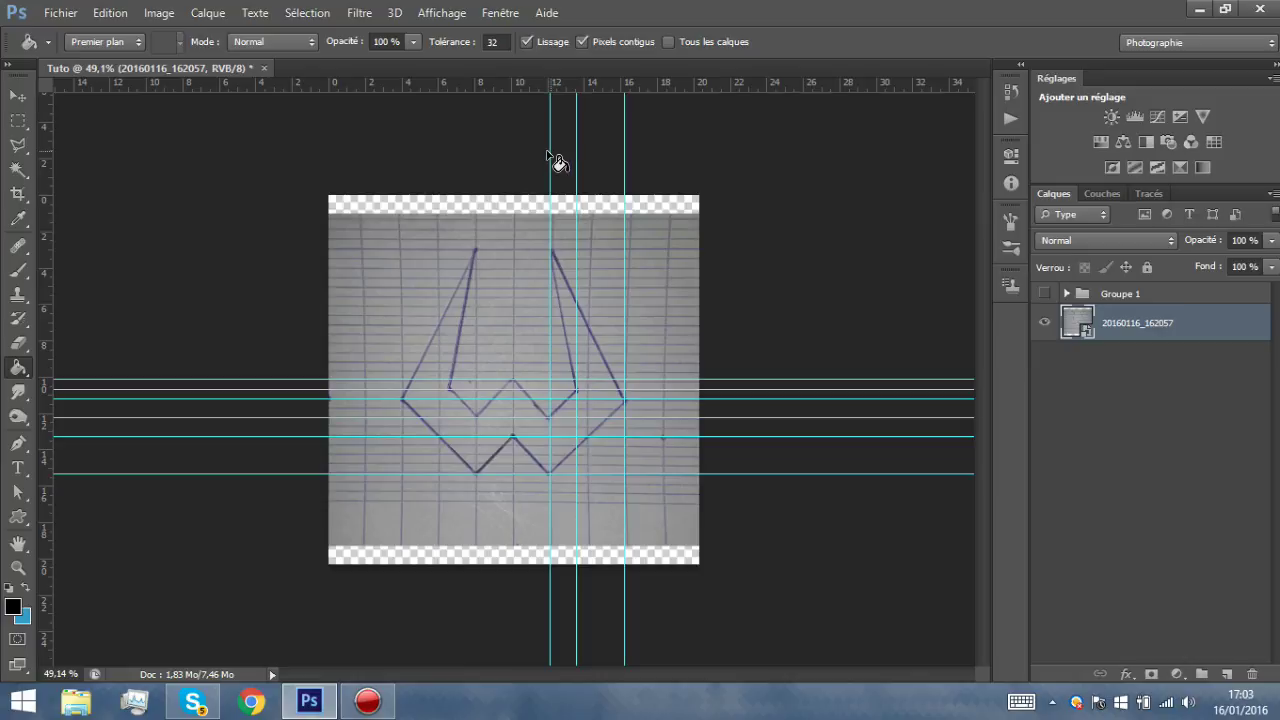
pyautogui.moveTo(549, 150); pyautogui.dragTo(4, 107)
pyautogui.moveTo(575, 160); pyautogui.dragTo(567, 80)
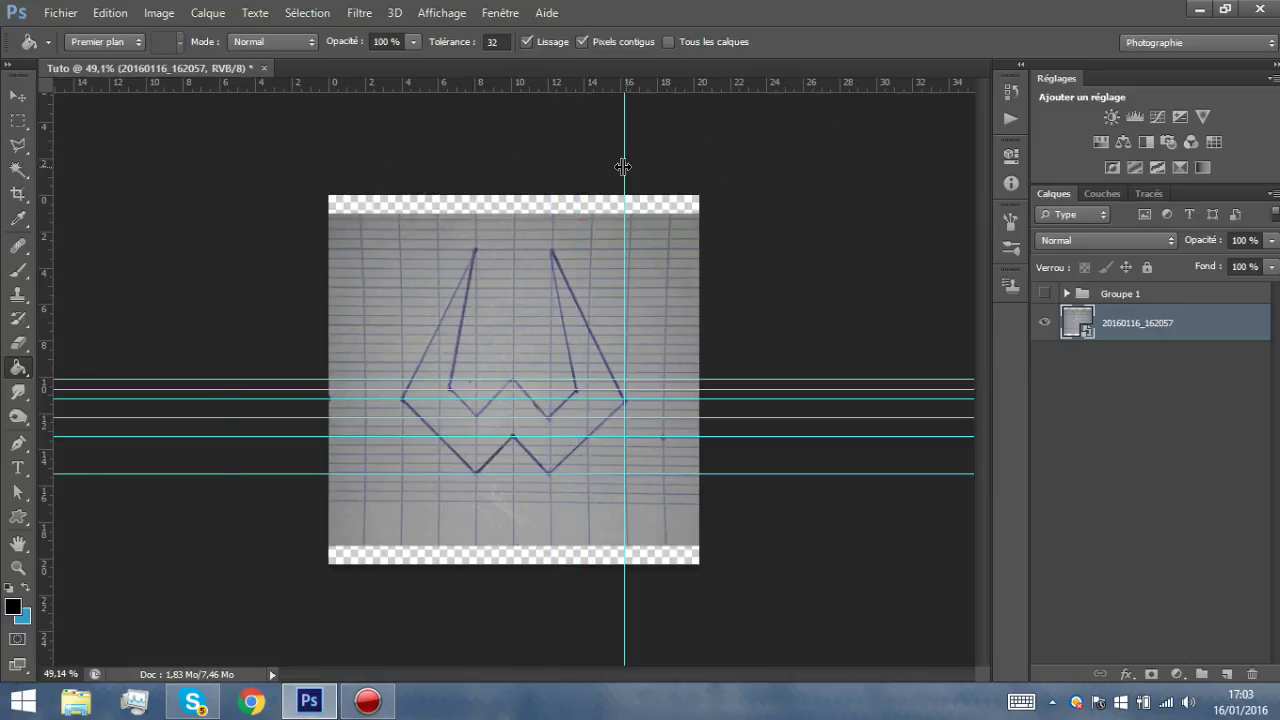
pyautogui.moveTo(624, 163); pyautogui.dragTo(18, 165)
# - Remove the horizontal guides that cross the inner zigzag and middle of the sketch
pyautogui.moveTo(377, 380); pyautogui.dragTo(423, 34)
pyautogui.moveTo(407, 389); pyautogui.dragTo(420, 557)
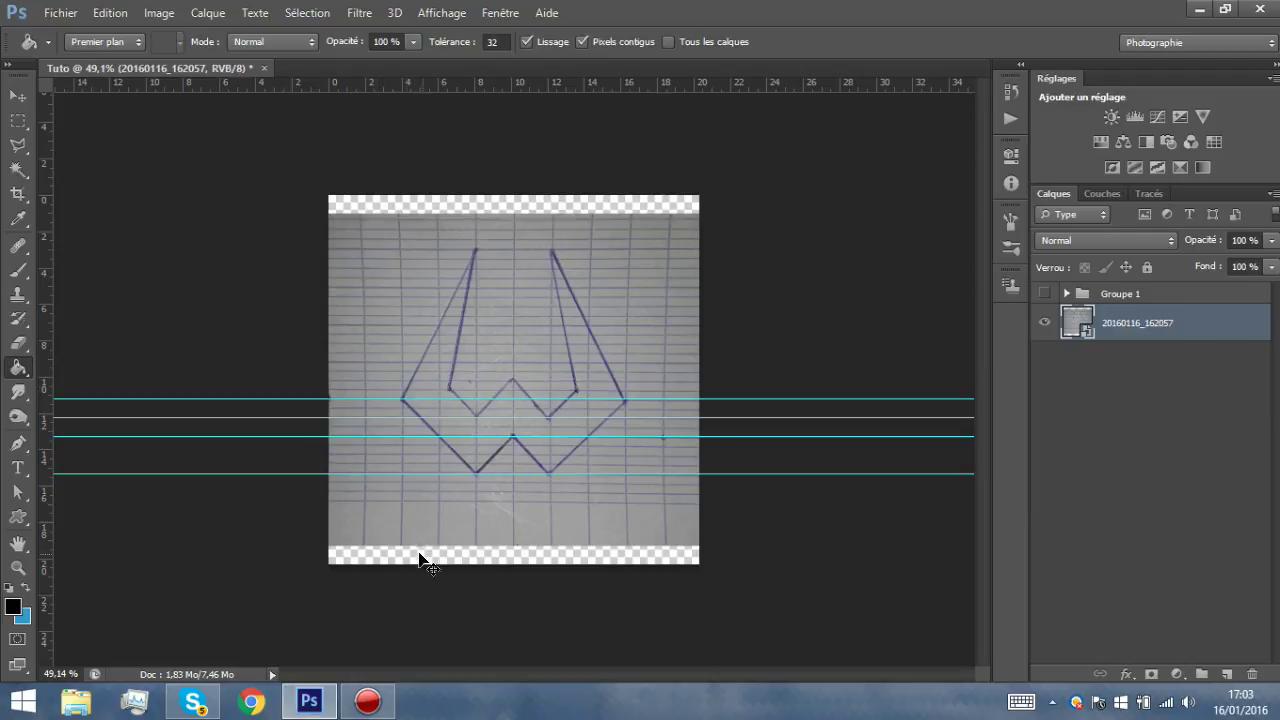
pyautogui.moveTo(480, 418); pyautogui.dragTo(445, 684)
pyautogui.moveTo(476, 440)
pyautogui.keyDown('ctrl'); pyautogui.mouseDown()
pyautogui.moveTo(471, 464)
pyautogui.moveTo(478, 438)
pyautogui.mouseUp(); pyautogui.keyUp('ctrl')
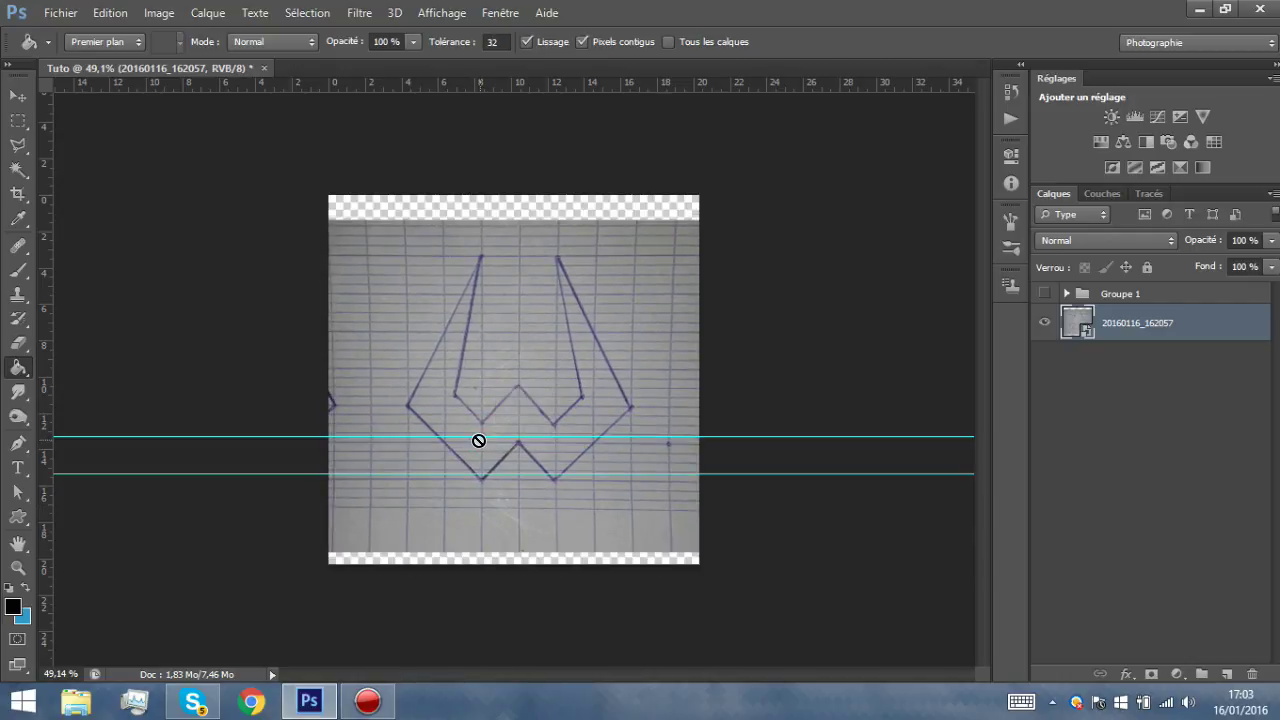
pyautogui.hotkey('ctrl', 'z')
pyautogui.hotkey('ctrl', 'alt', 'z')
pyautogui.hotkey('ctrl', 'shift', 'z')
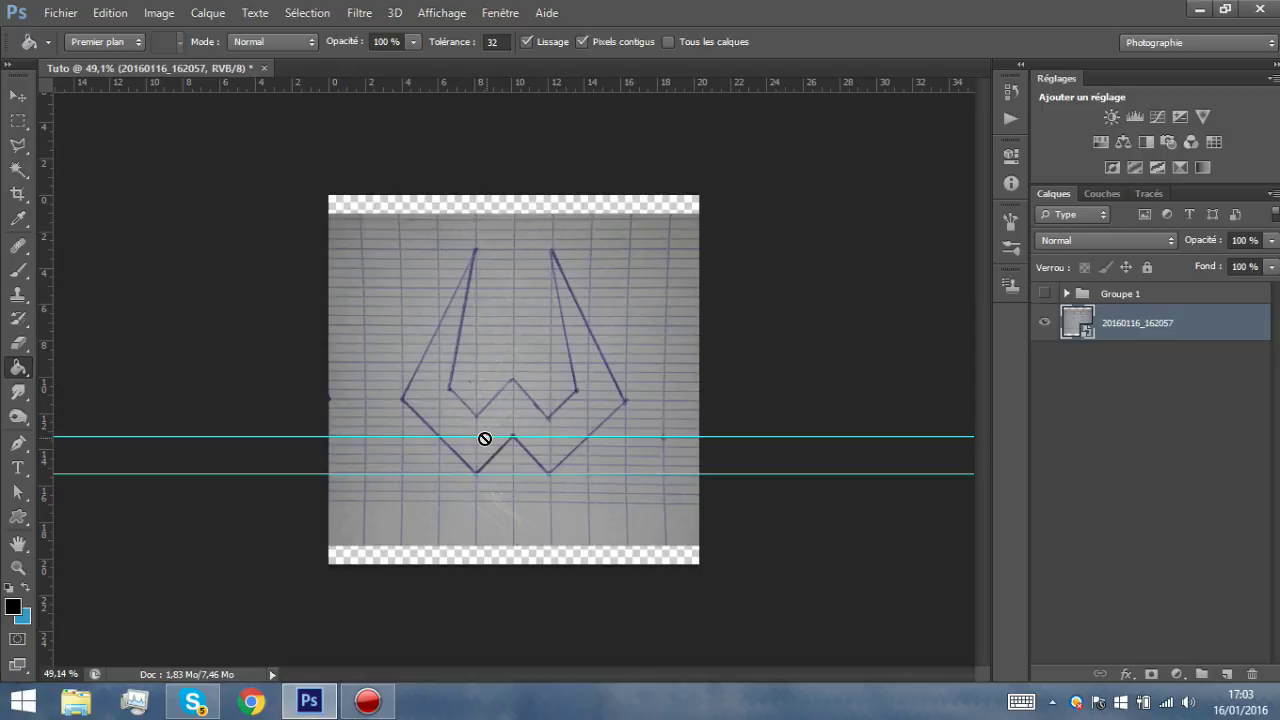
# - Rasterize the sketch photo layer and remove the remaining horizontal guides near the sketch's lower points
pyautogui.click(484, 438)
pyautogui.click(572, 284)
pyautogui.moveTo(503, 436); pyautogui.dragTo(503, 603)
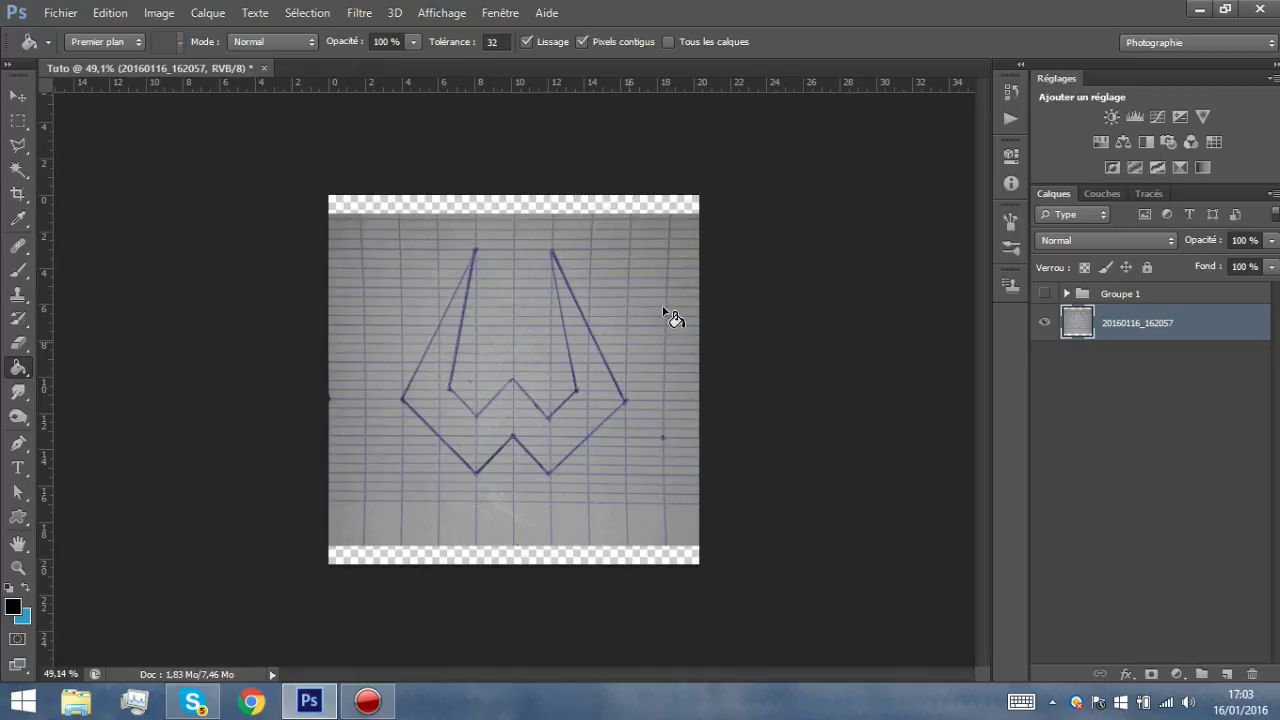
# - Add a new empty layer directly above the sketch photo layer and fit the canvas to the screen
pyautogui.click(1225, 675)
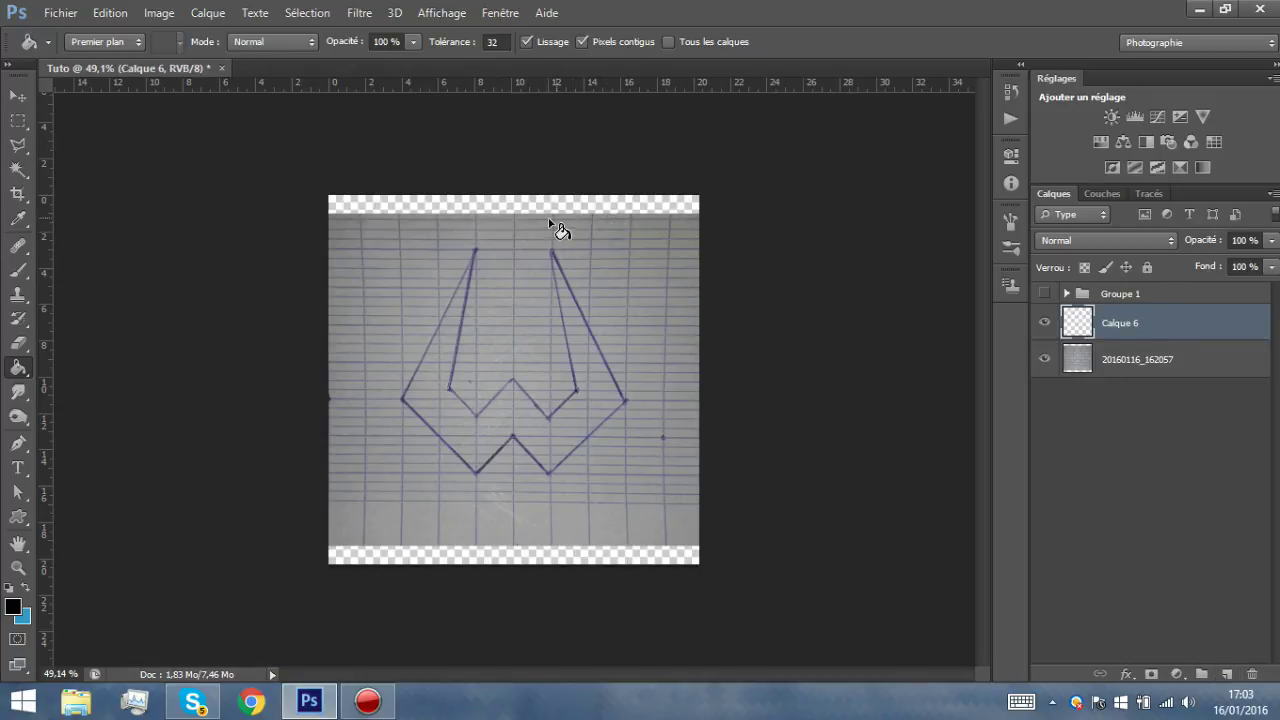
pyautogui.press('z')
pyautogui.moveTo(508, 306); pyautogui.dragTo(560, 331)
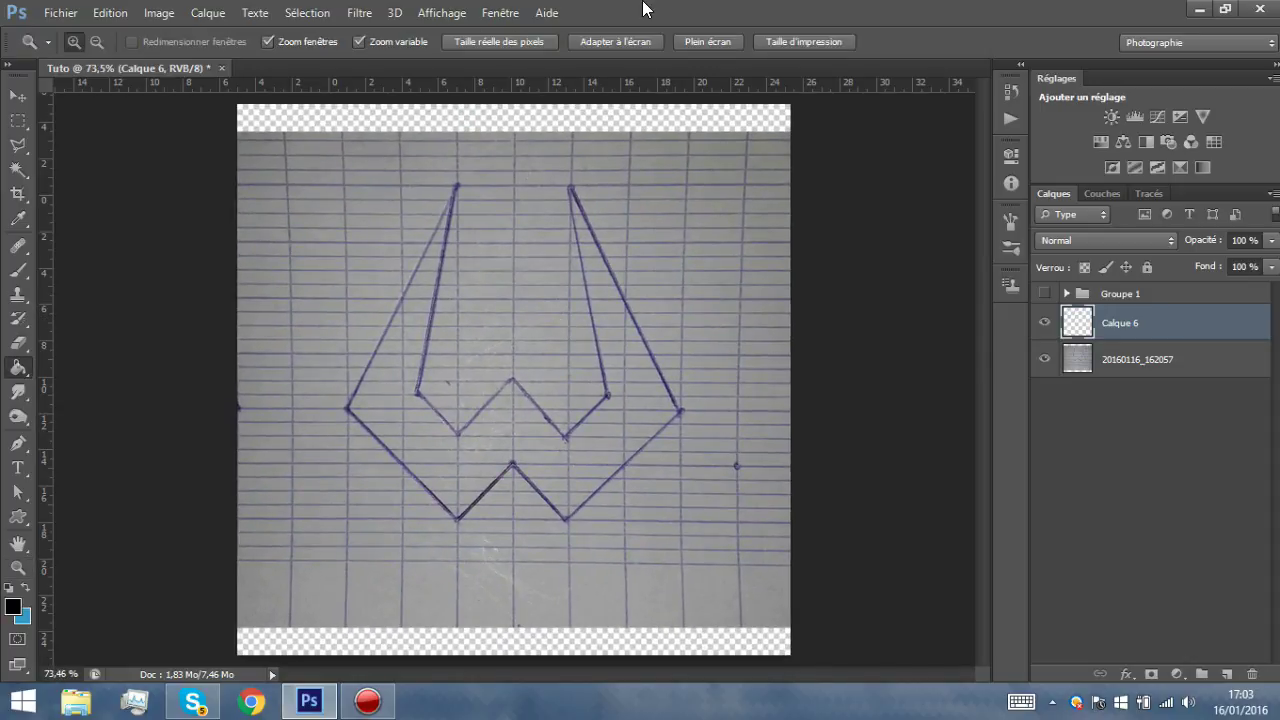
pyautogui.press('z')
pyautogui.click(614, 42)
pyautogui.press('g')
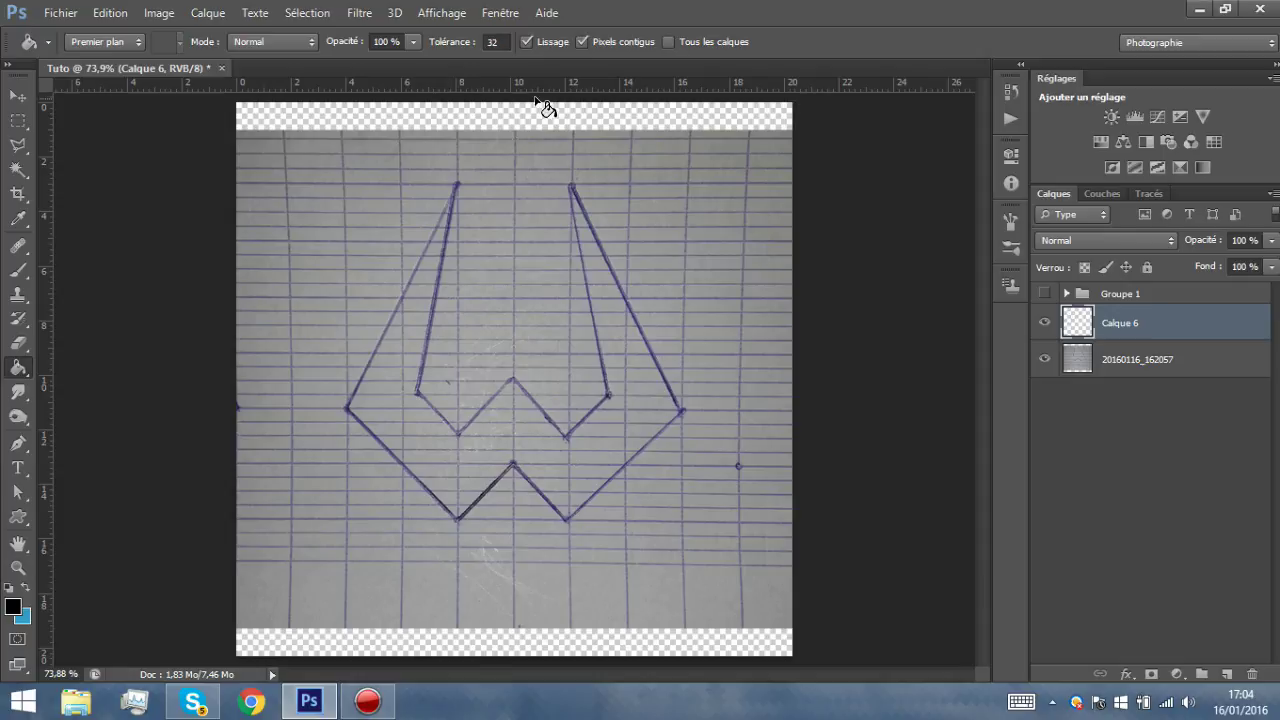
# - Place seven horizontal guides through the corner heights of the sketched logo, from its upper tips to its lowest points
pyautogui.moveTo(590, 82); pyautogui.dragTo(620, 184)
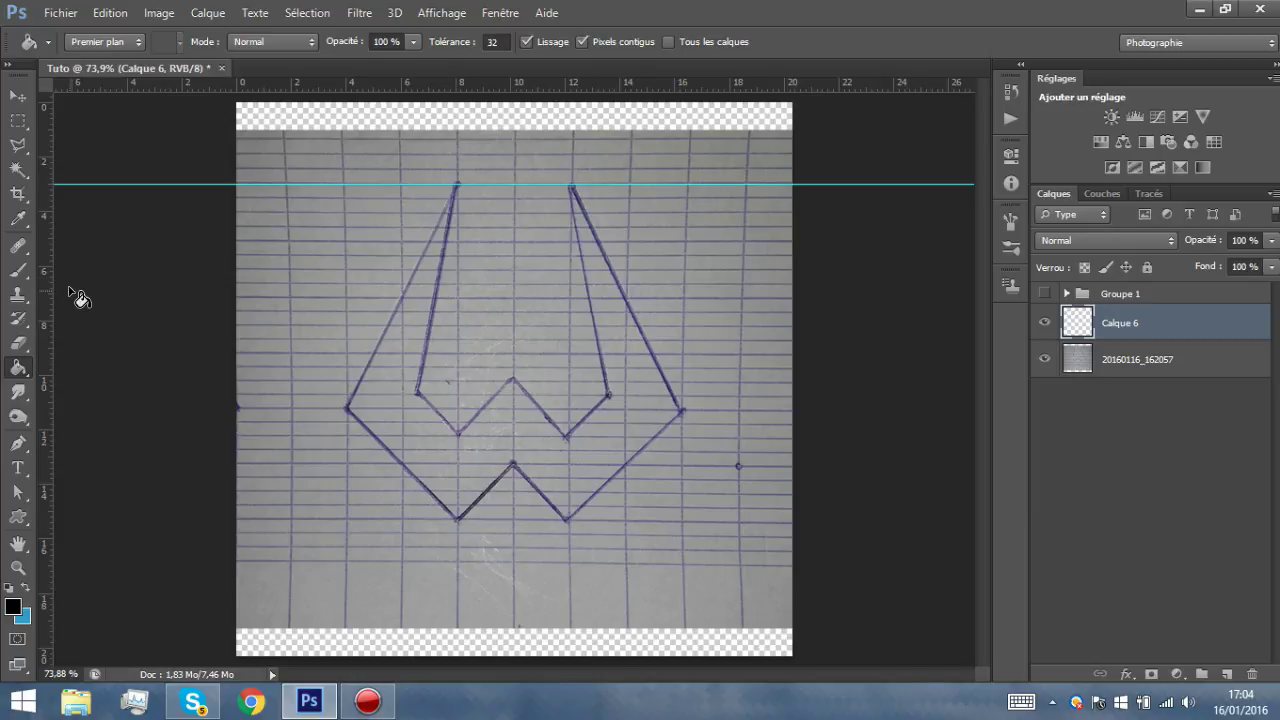
pyautogui.moveTo(656, 85); pyautogui.dragTo(703, 379)
pyautogui.moveTo(697, 93); pyautogui.dragTo(736, 395)
pyautogui.moveTo(732, 76); pyautogui.dragTo(751, 407)
pyautogui.moveTo(690, 84); pyautogui.dragTo(614, 434)
pyautogui.moveTo(694, 86); pyautogui.dragTo(661, 463)
pyautogui.moveTo(634, 94); pyautogui.dragTo(602, 519)
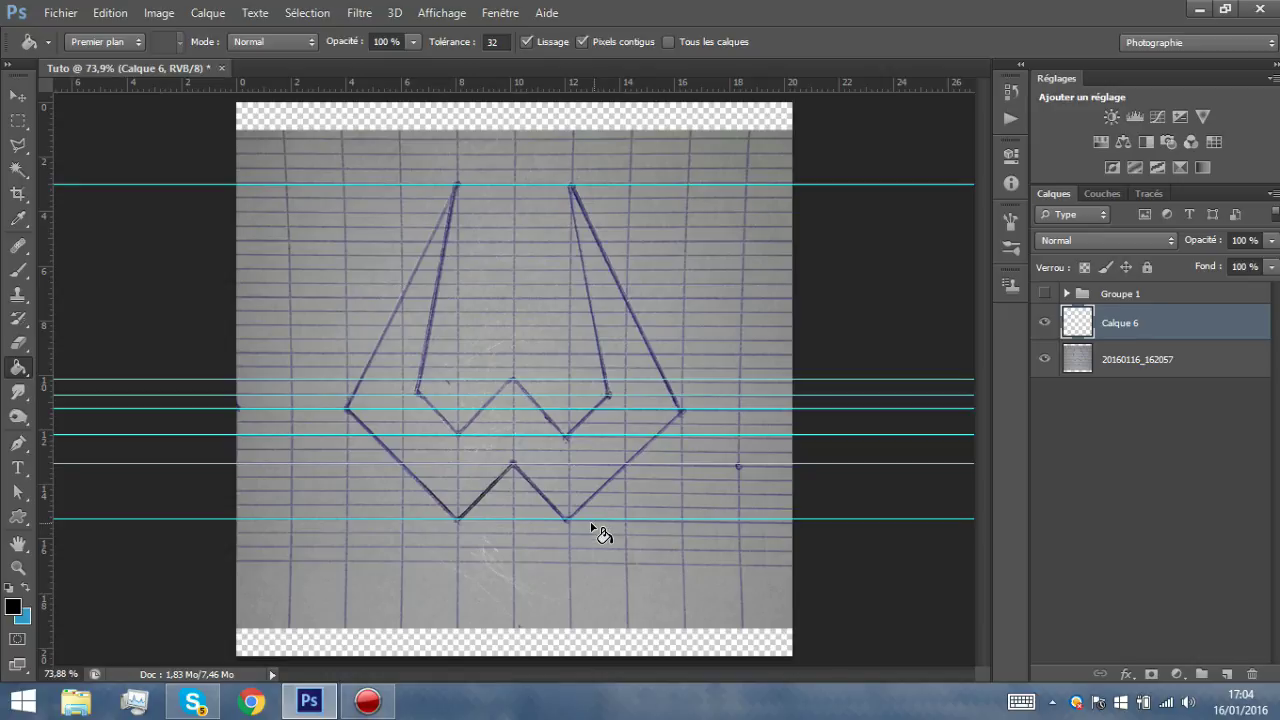
pyautogui.moveTo(591, 522)
pyautogui.mouseDown()
pyautogui.moveTo(591, 563)
pyautogui.moveTo(598, 522)
pyautogui.mouseUp()
pyautogui.moveTo(598, 522); pyautogui.dragTo(599, 522)
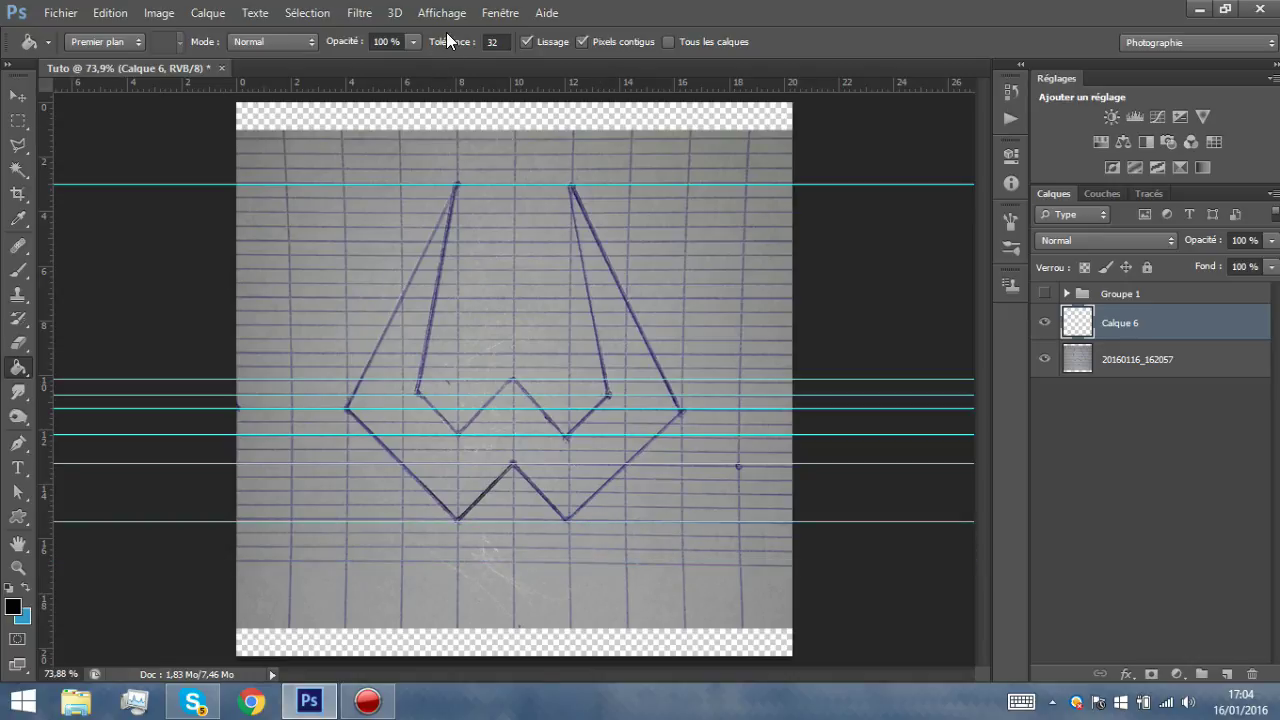
# - Turn snapping off and back on
pyautogui.moveTo(45, 163); pyautogui.dragTo(10, 177)
pyautogui.click(441, 12)
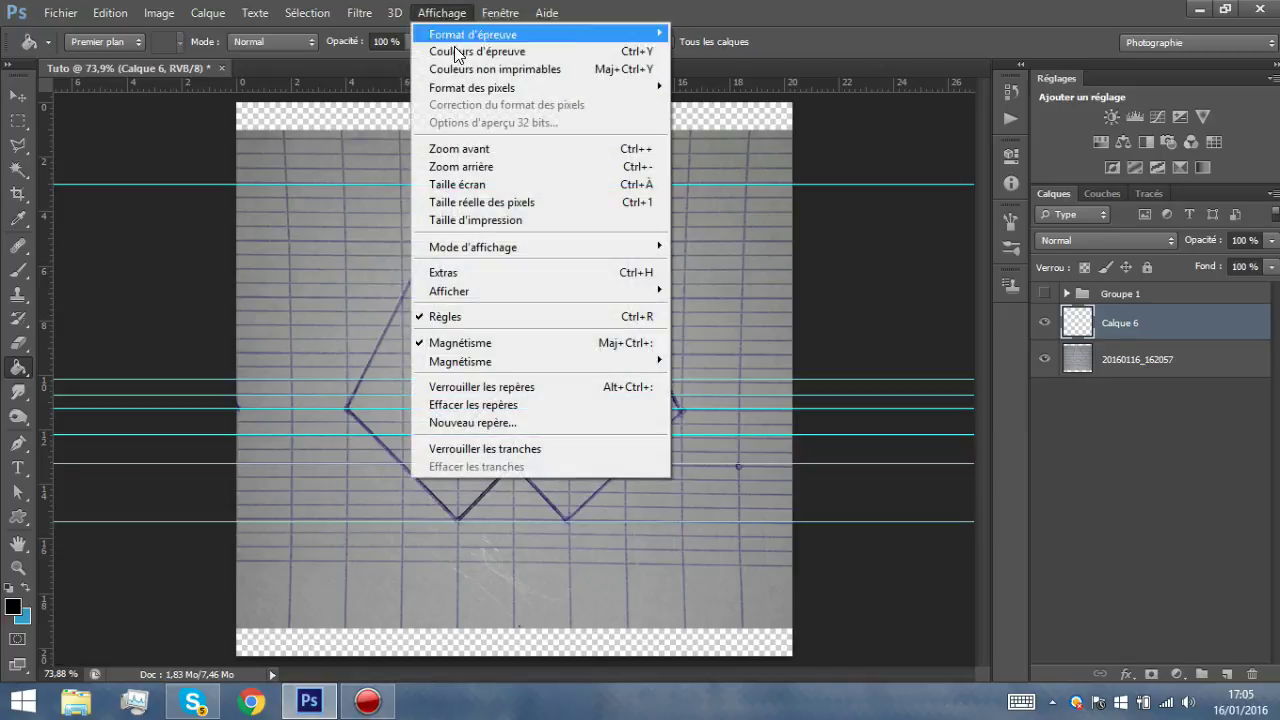
pyautogui.click(478, 343)
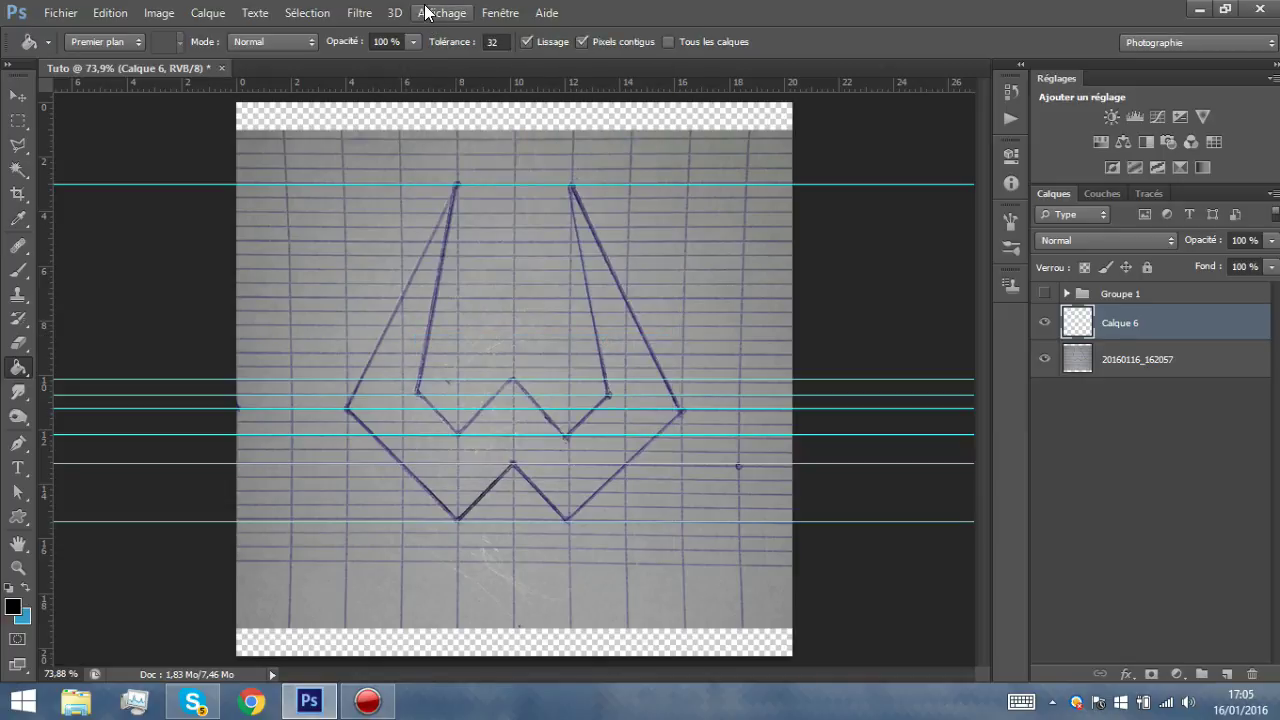
pyautogui.click(426, 12)
pyautogui.click(472, 343)
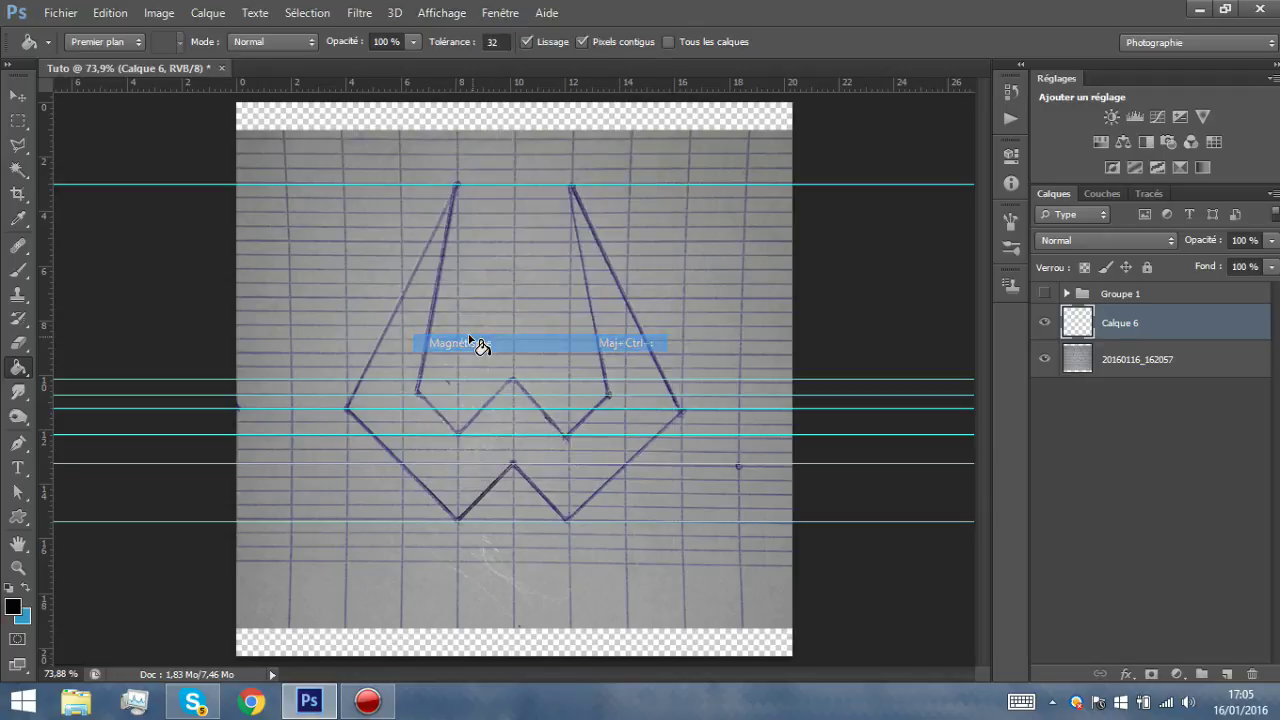
# - Place seven vertical guides through the corners of the sketched logo, from its outermost left corner to its outermost right corner
pyautogui.moveTo(38, 186); pyautogui.dragTo(346, 263)
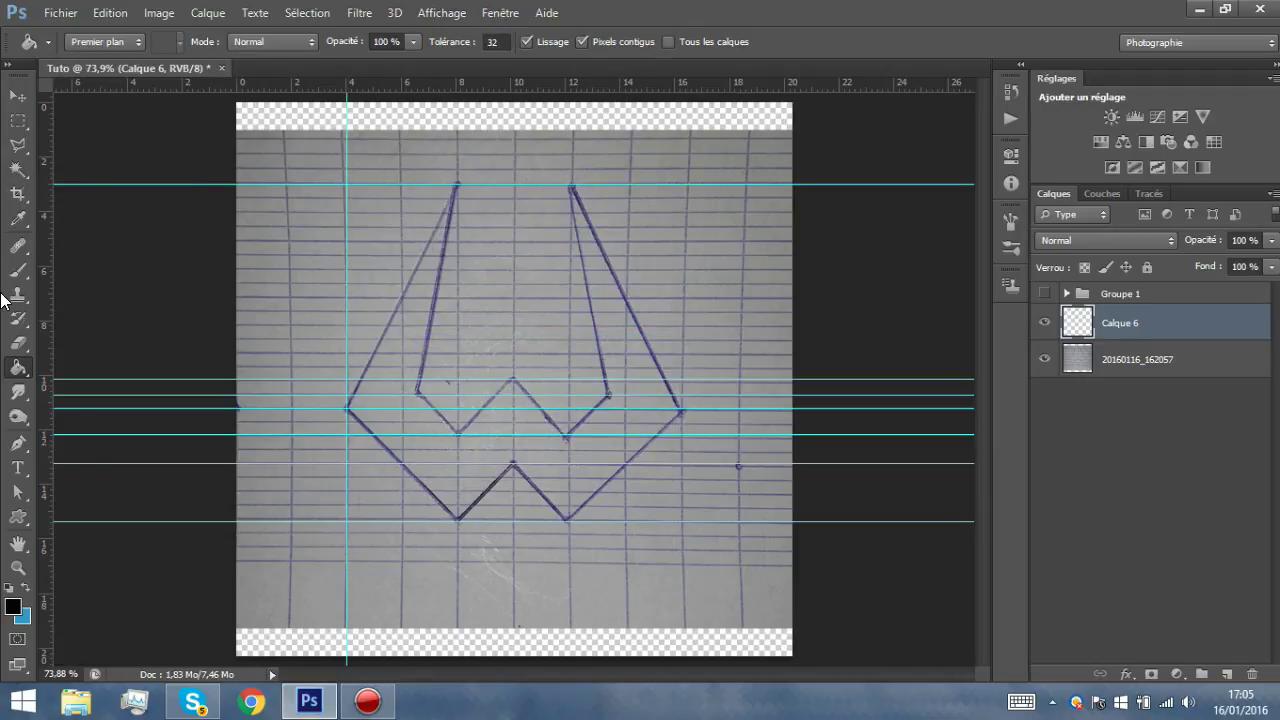
pyautogui.moveTo(40, 284); pyautogui.dragTo(417, 236)
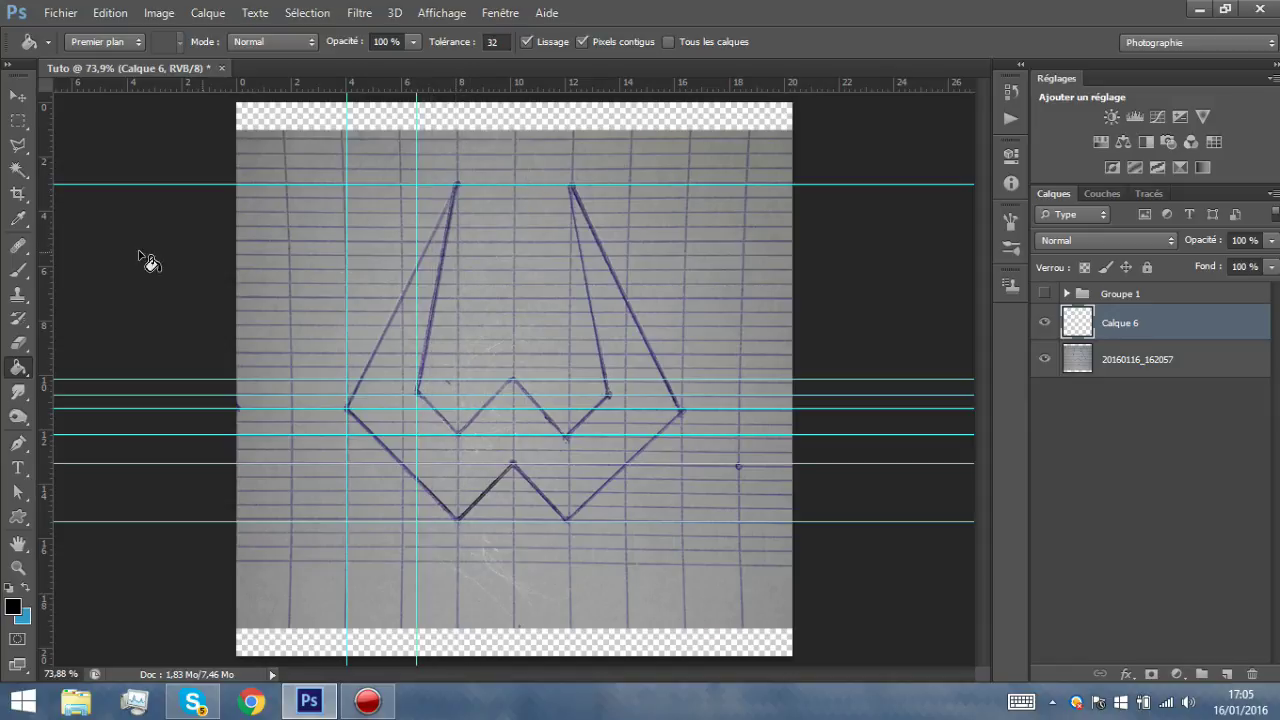
pyautogui.moveTo(51, 271); pyautogui.dragTo(456, 180)
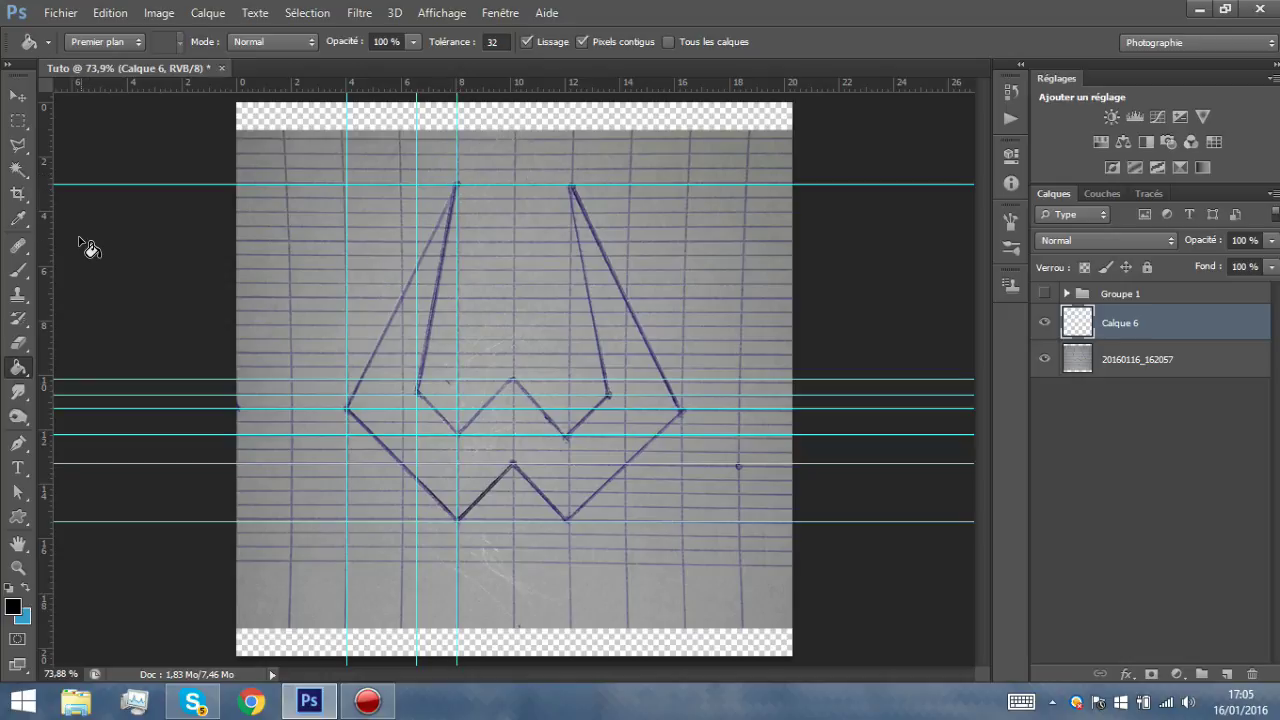
pyautogui.moveTo(48, 252); pyautogui.dragTo(514, 455)
pyautogui.moveTo(45, 345); pyautogui.dragTo(563, 404)
pyautogui.moveTo(46, 398); pyautogui.dragTo(617, 406)
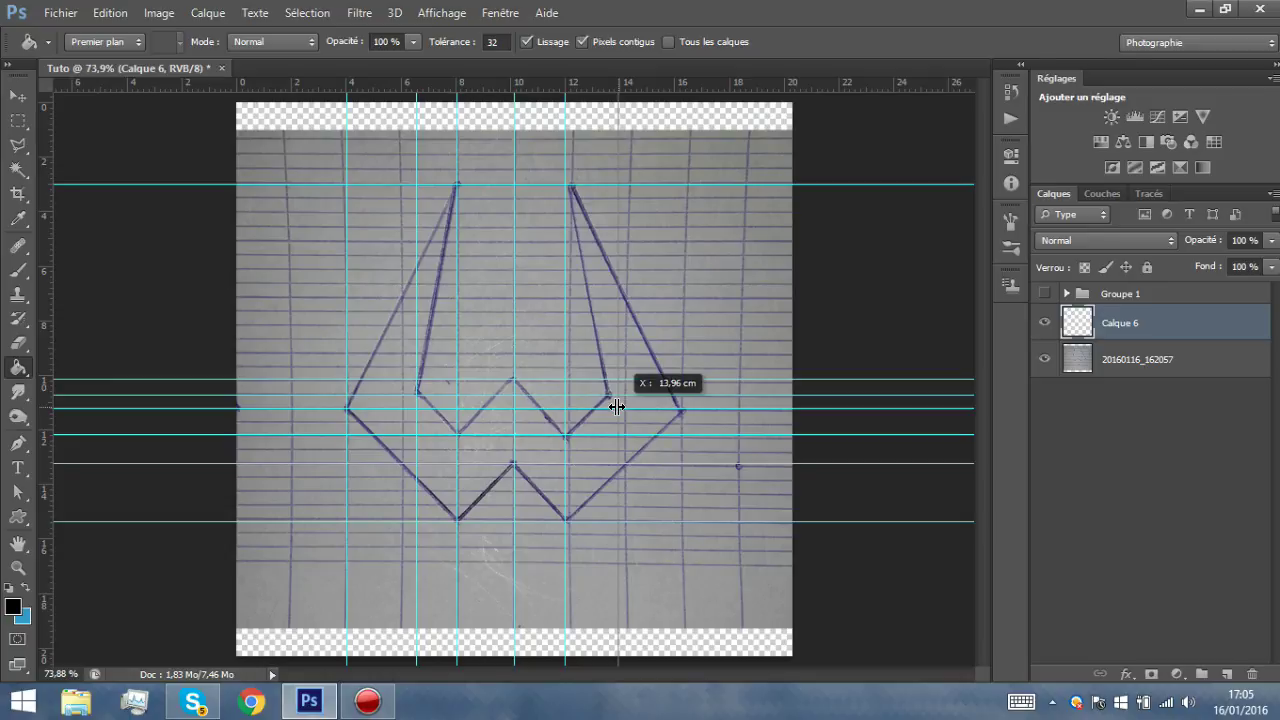
pyautogui.moveTo(617, 406); pyautogui.dragTo(608, 375)
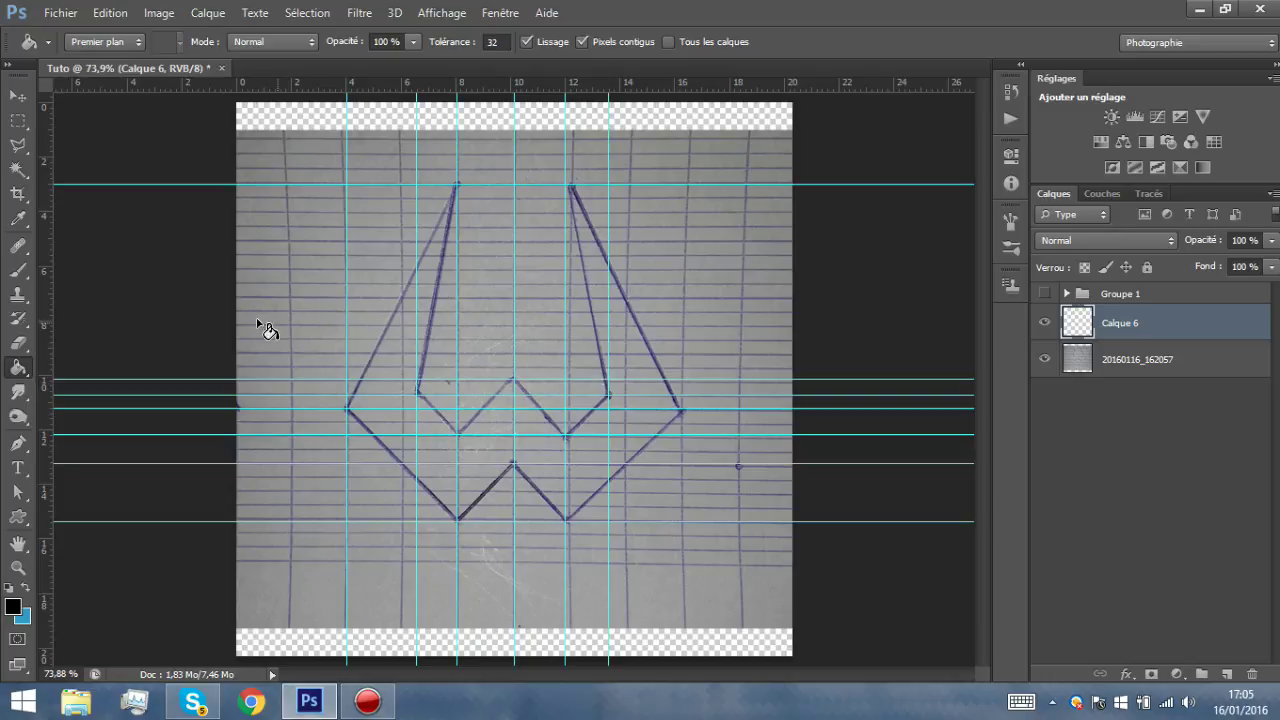
pyautogui.moveTo(565, 262); pyautogui.dragTo(571, 263)
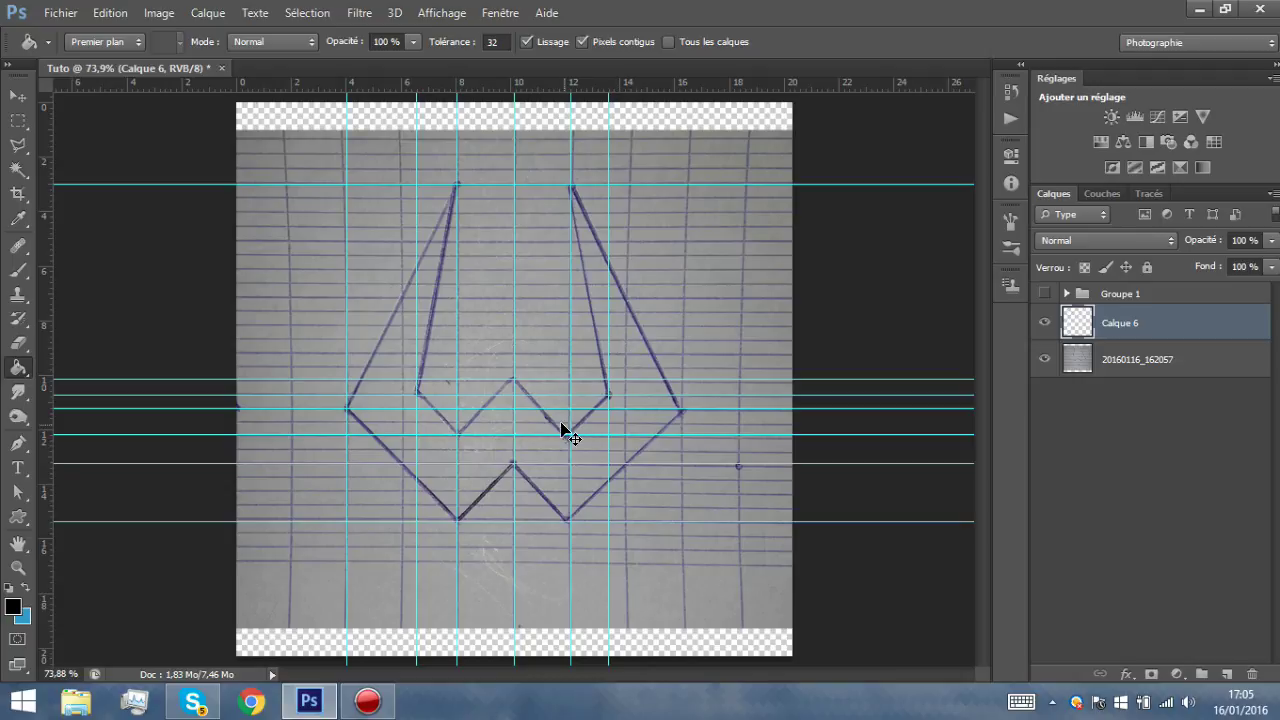
pyautogui.moveTo(566, 423); pyautogui.dragTo(565, 423)
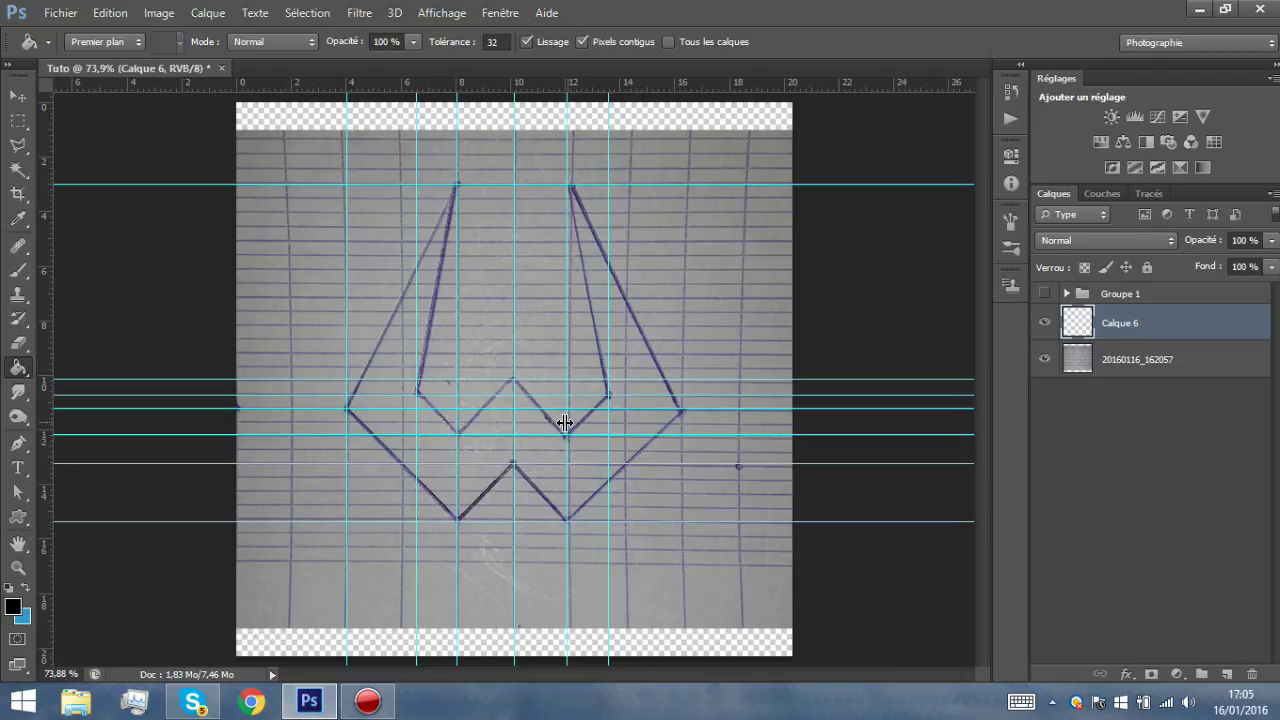
pyautogui.moveTo(46, 300); pyautogui.dragTo(680, 356)
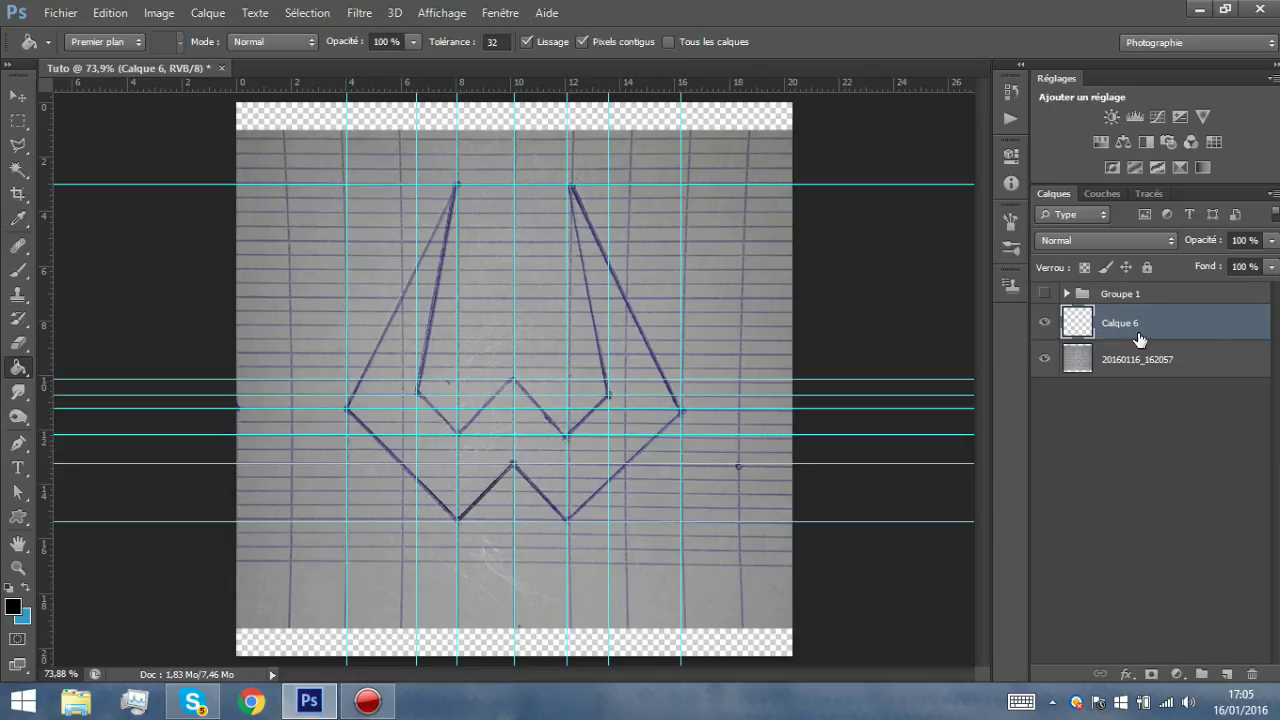
# - Trace the sketched logo's outline with the Pen tool, placing path points at the guide intersections on each corner
pyautogui.click(18, 443)
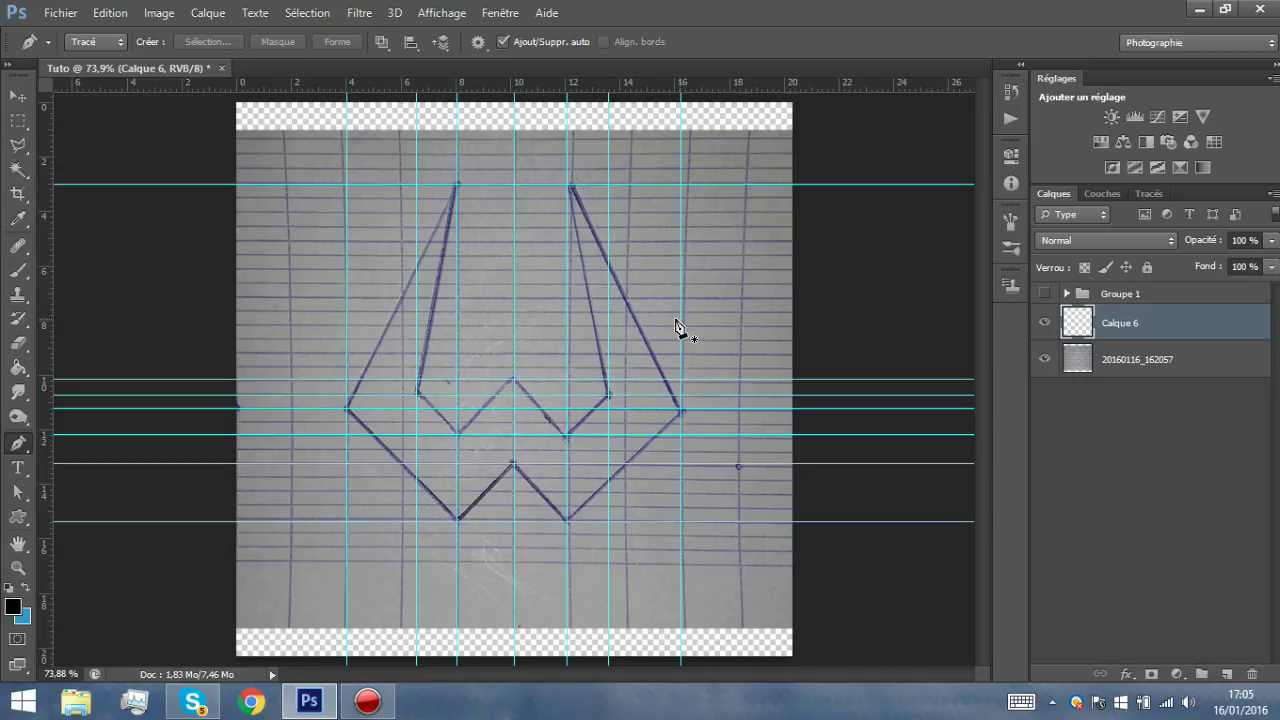
pyautogui.click(457, 188)
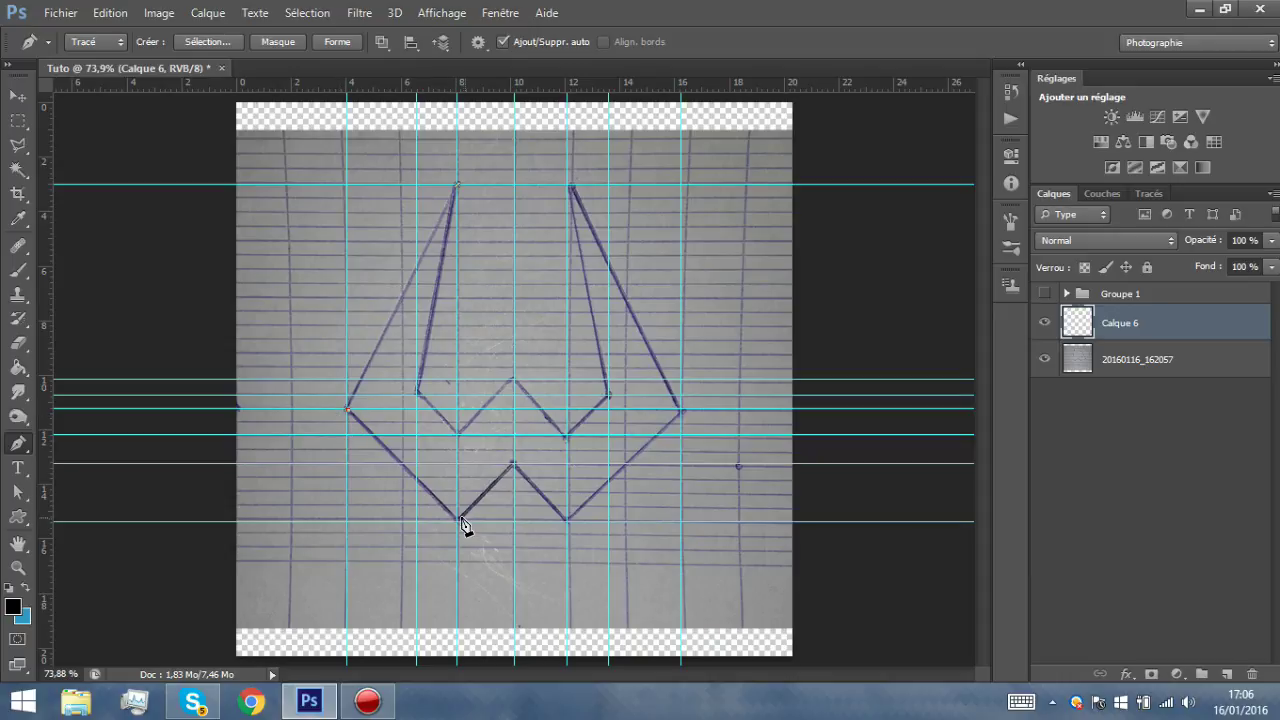
pyautogui.click(513, 464)
pyautogui.click(564, 521)
pyautogui.click(681, 411)
pyautogui.click(567, 186)
pyautogui.click(608, 395)
pyautogui.click(567, 435)
pyautogui.click(513, 380)
pyautogui.click(457, 435)
pyautogui.click(456, 187)
# - Fill the traced logo path with black (000000) in Normal mode at 100% opacity on Calque 6
pyautogui.rightClick(580, 314)
pyautogui.click(624, 362)
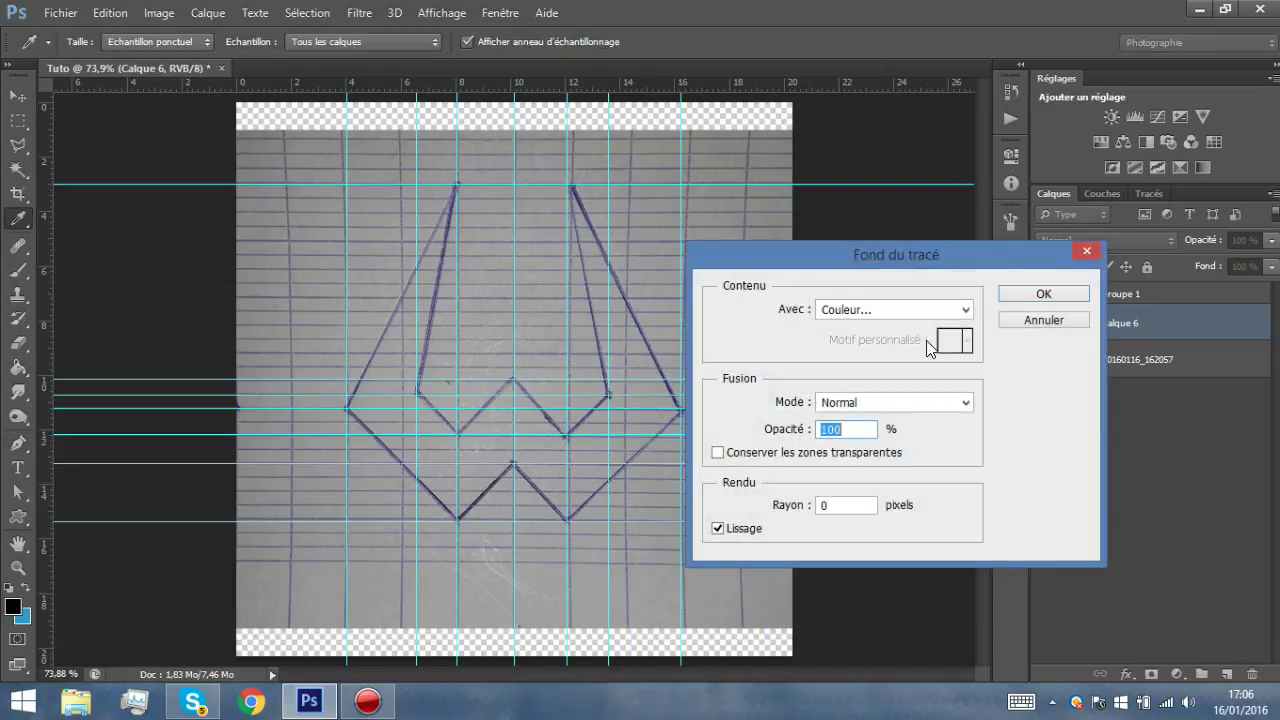
pyautogui.click(928, 305)
pyautogui.click(928, 302)
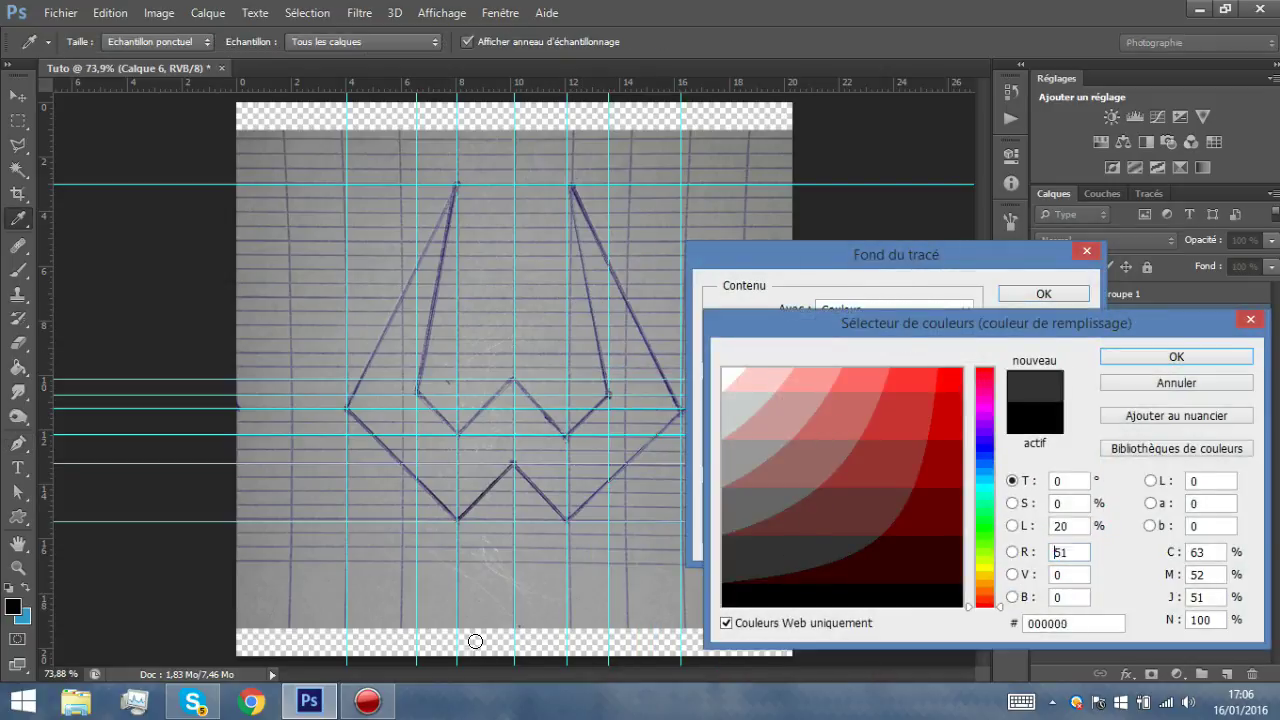
pyautogui.click(1104, 357)
pyautogui.click(1015, 296)
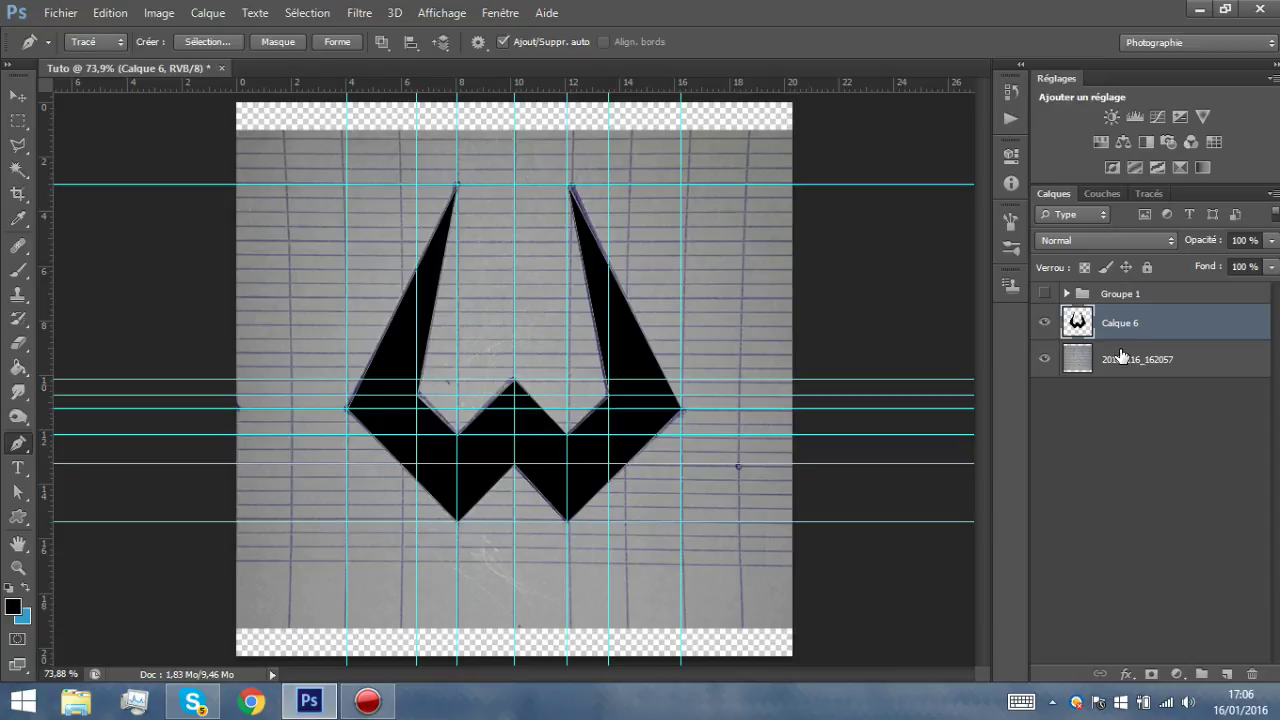
# - Hide the guides and the sketch photo layer, and add a new empty layer directly below the black logo layer
pyautogui.hotkey('ctrl', ';')
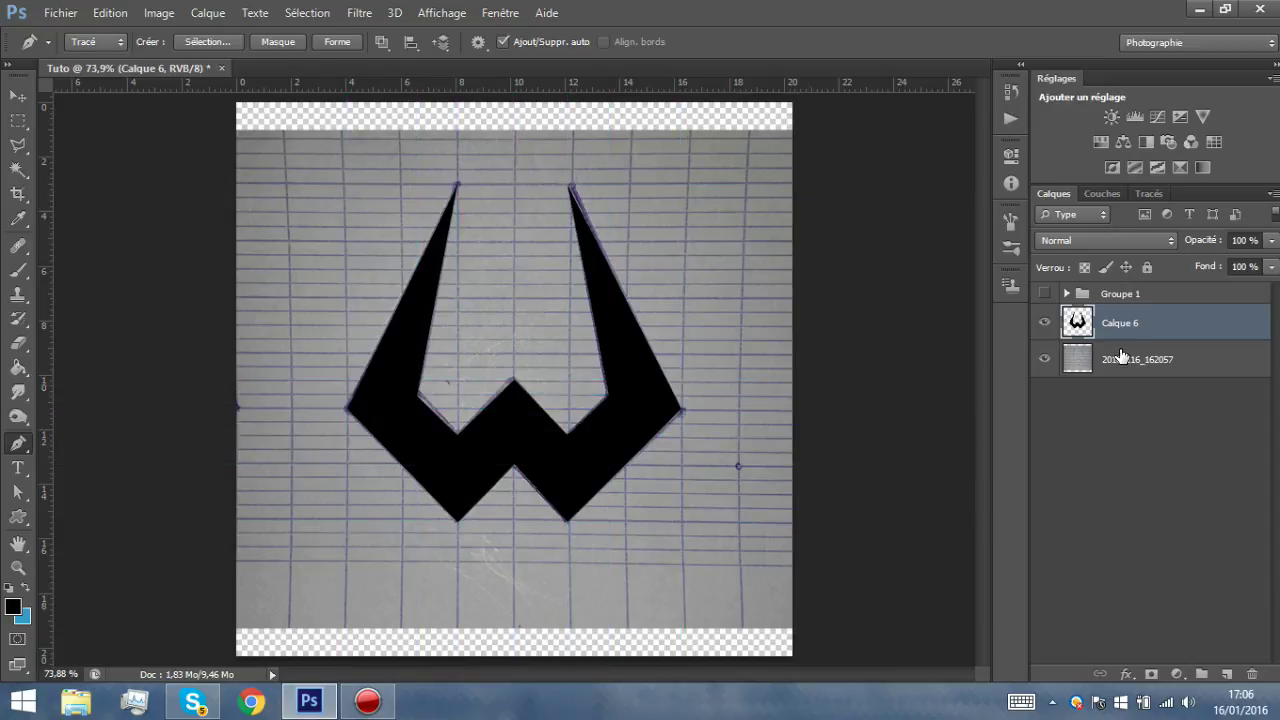
pyautogui.click(1046, 359)
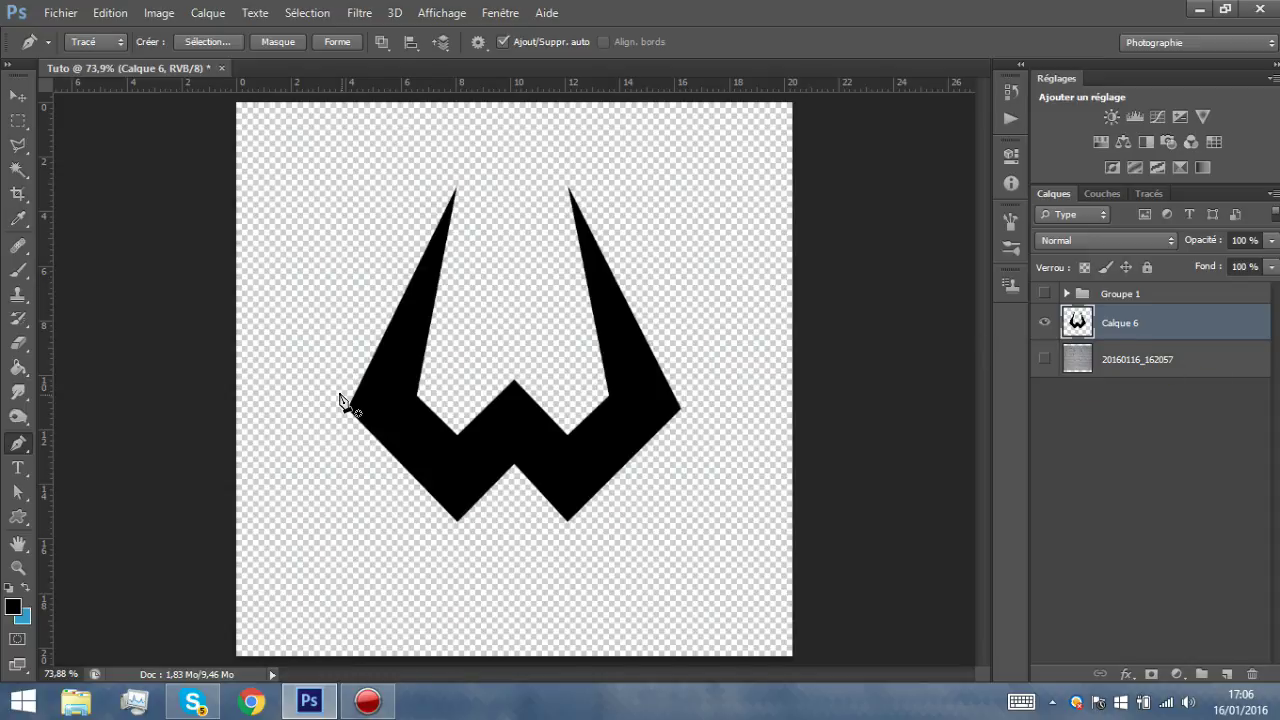
pyautogui.click(1227, 675)
pyautogui.moveTo(1107, 321); pyautogui.dragTo(1112, 378)
# - Show the layers of Groupe 1 and sample the reference design's medium green background as the foreground colour
pyautogui.click(1064, 294)
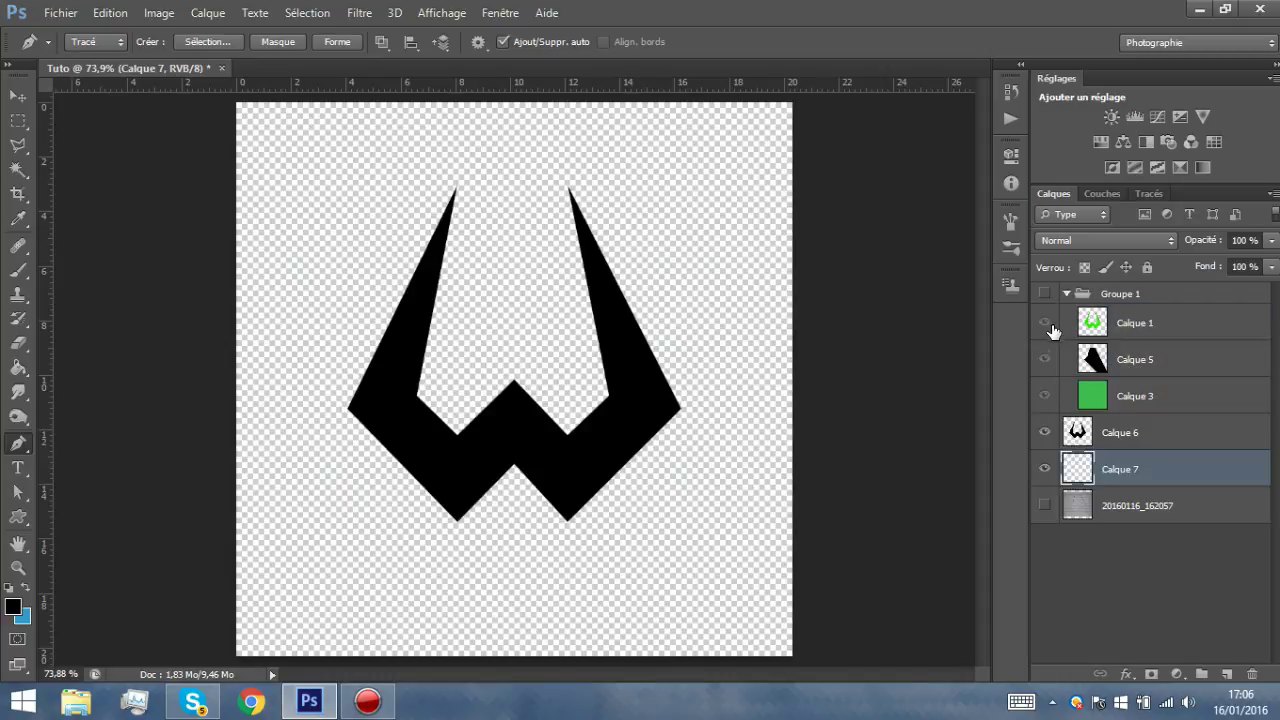
pyautogui.click(1044, 293)
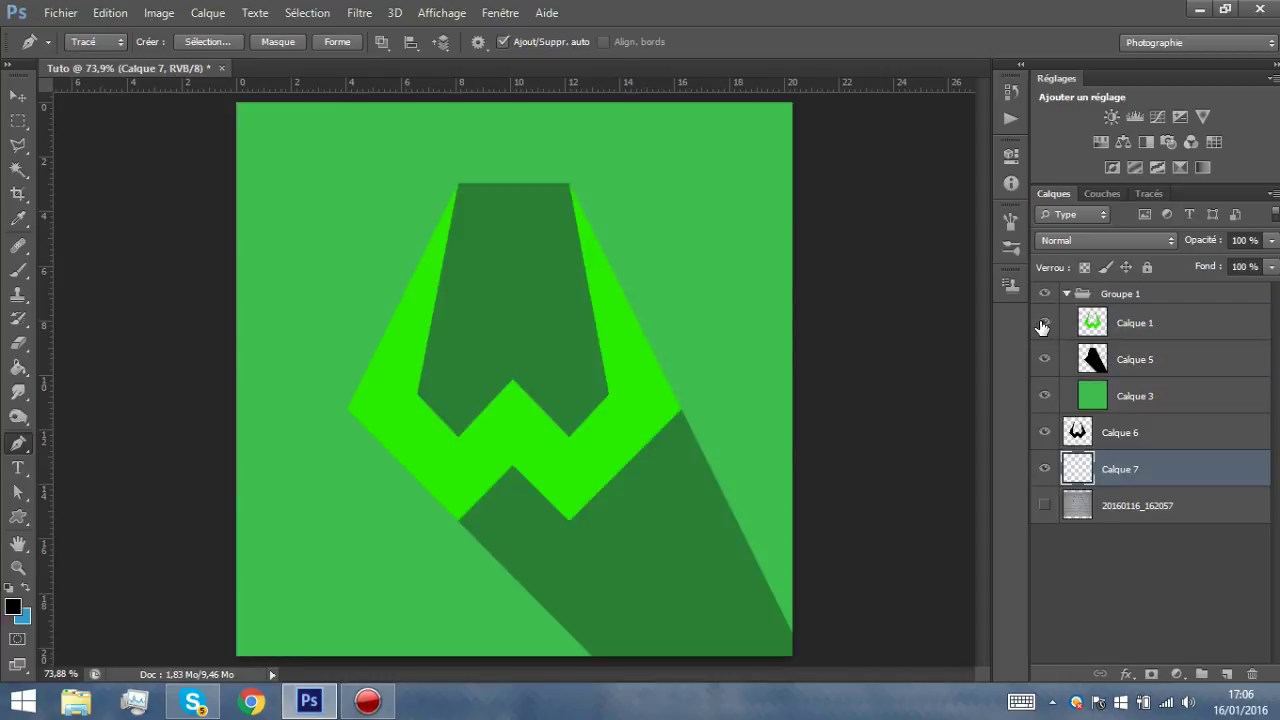
pyautogui.click(1044, 293)
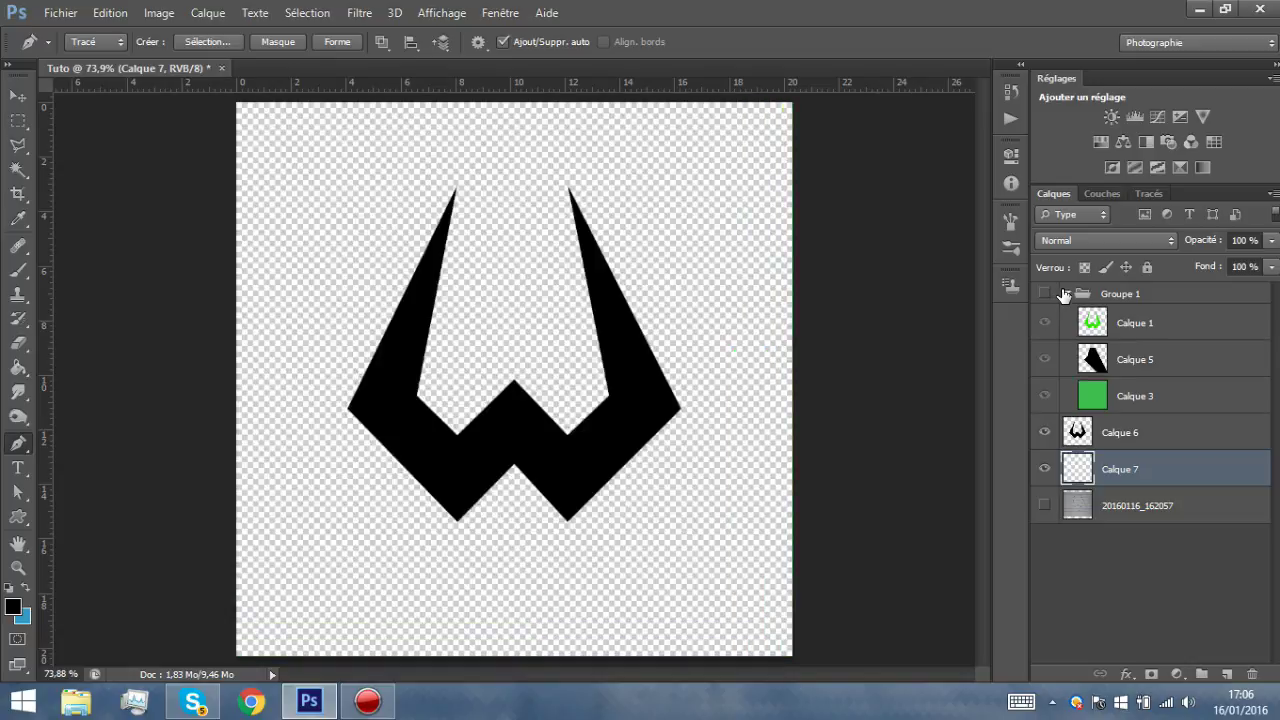
pyautogui.click(1064, 294)
pyautogui.click(1064, 294)
pyautogui.click(1044, 293)
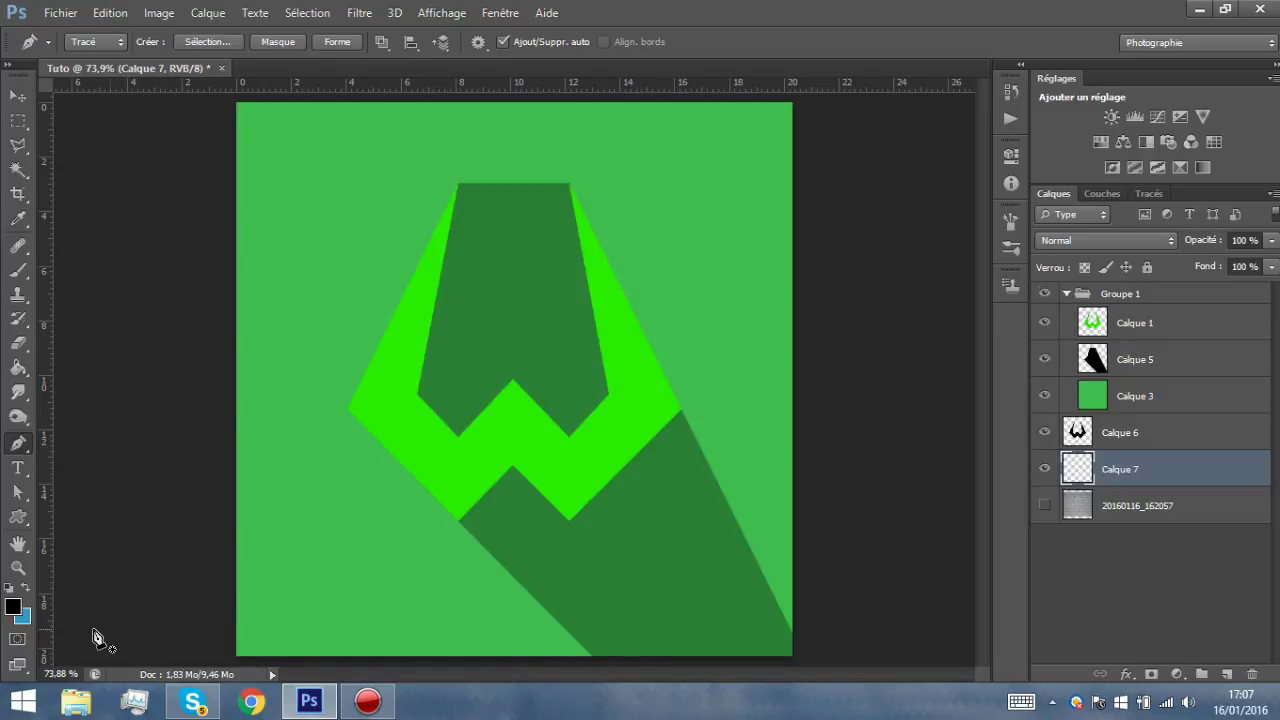
pyautogui.click(18, 218)
pyautogui.click(325, 303)
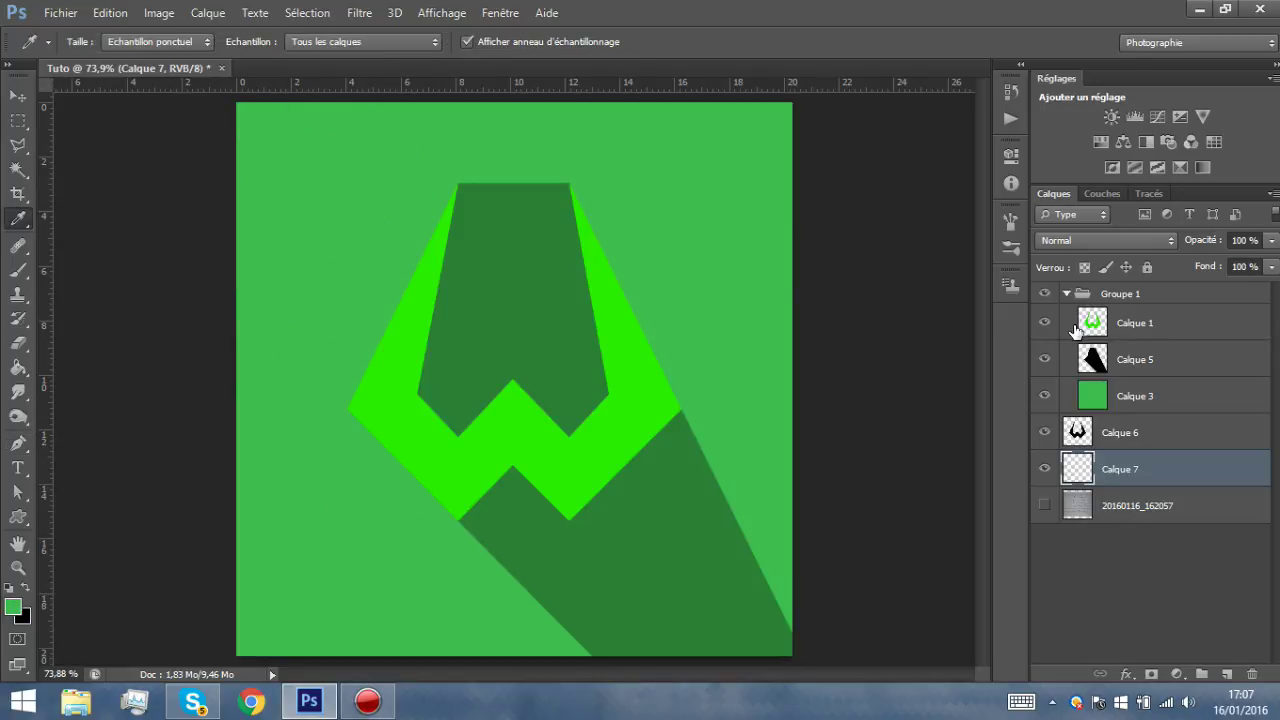
# - Hide Groupe 1 and fill the empty layer Calque 7 with the sampled green as the background
pyautogui.click(1065, 294)
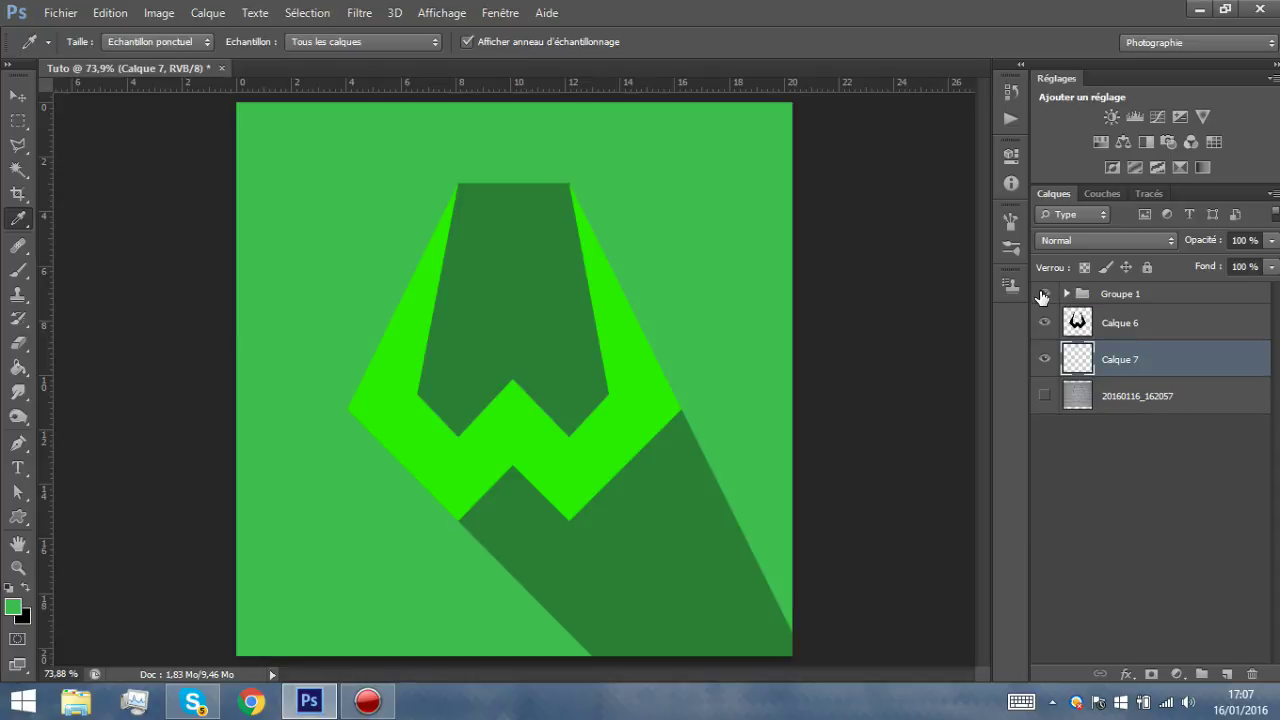
pyautogui.click(1043, 294)
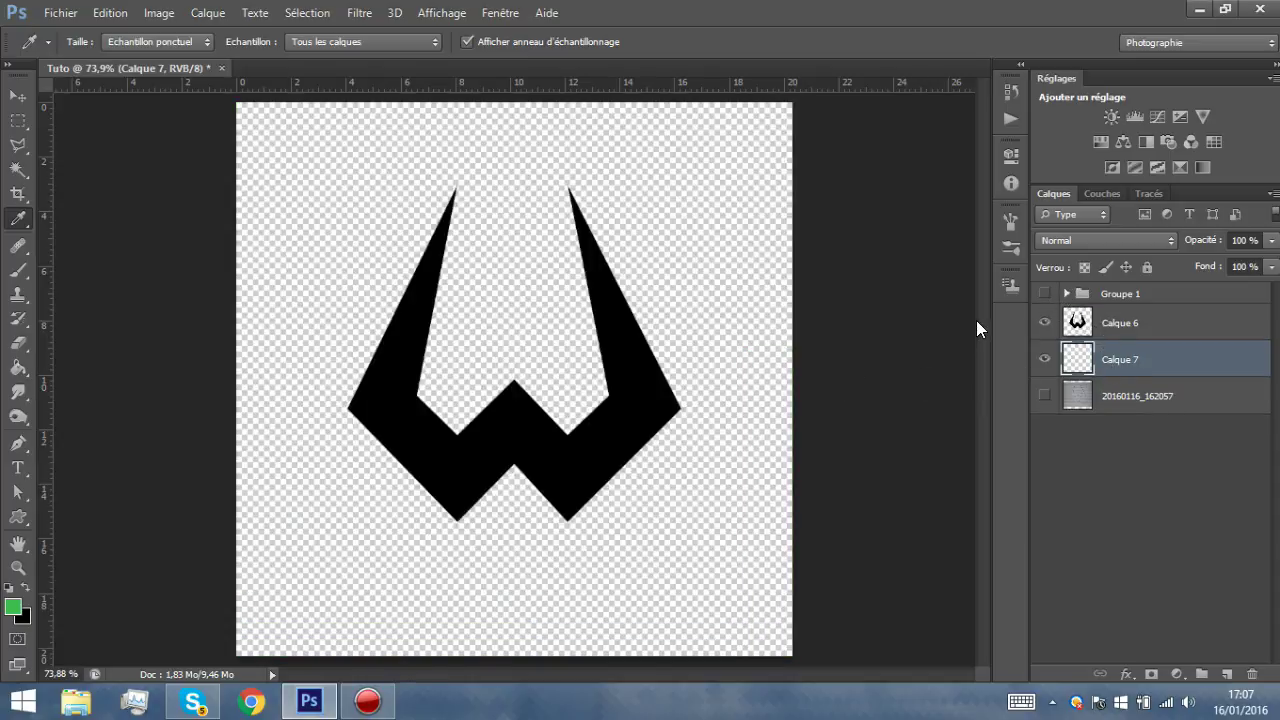
pyautogui.click(18, 367)
pyautogui.click(368, 187)
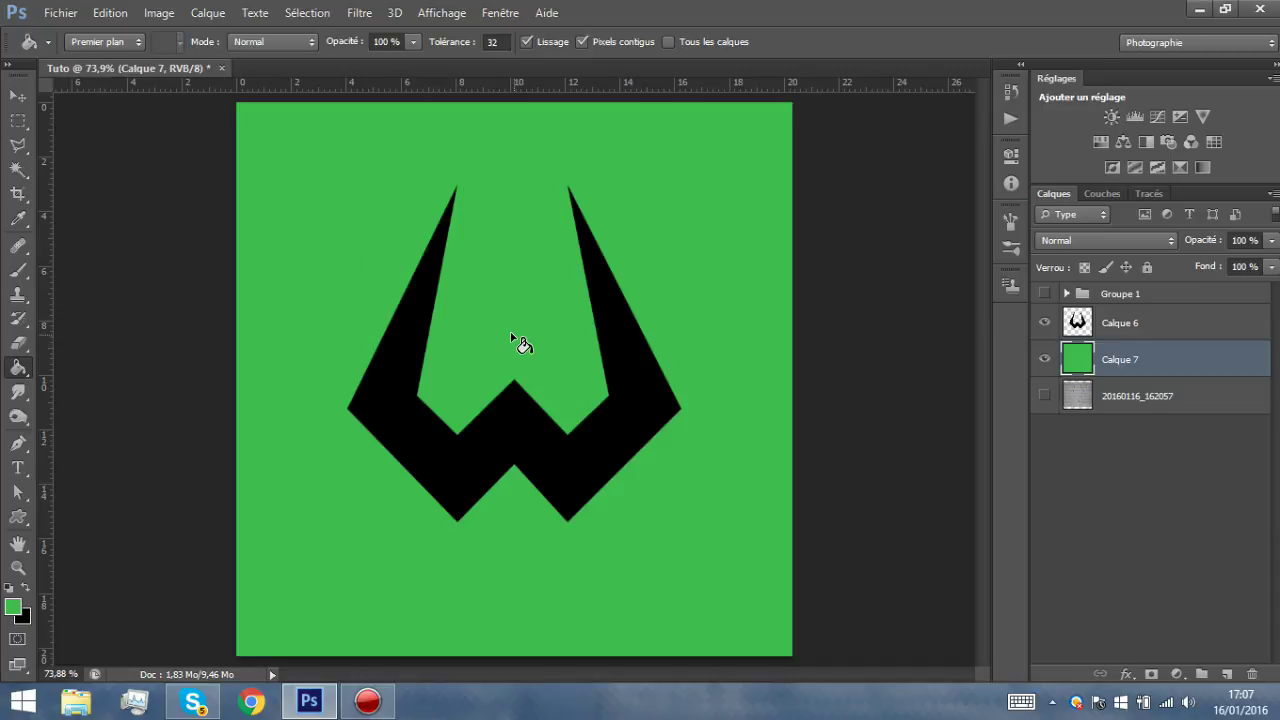
# - Add a new empty layer above the green background and load the black logo on Calque 6 as a selection
pyautogui.click(1227, 674)
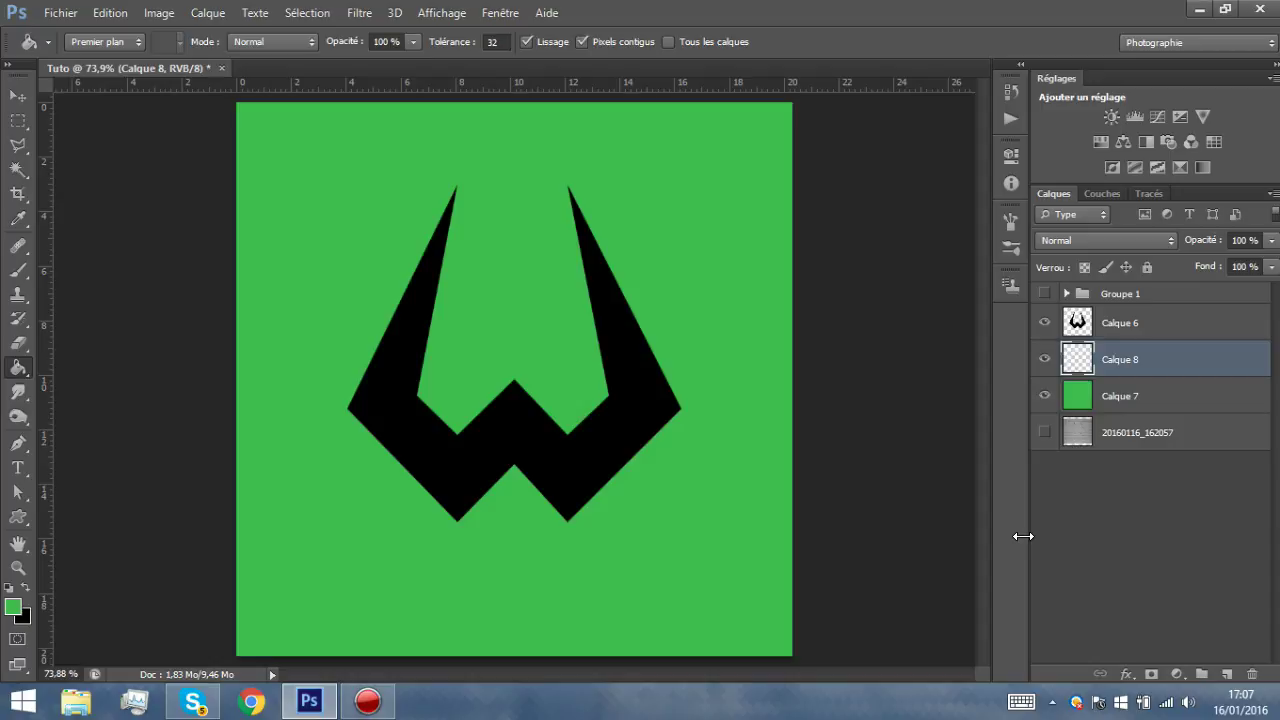
pyautogui.click(1115, 333)
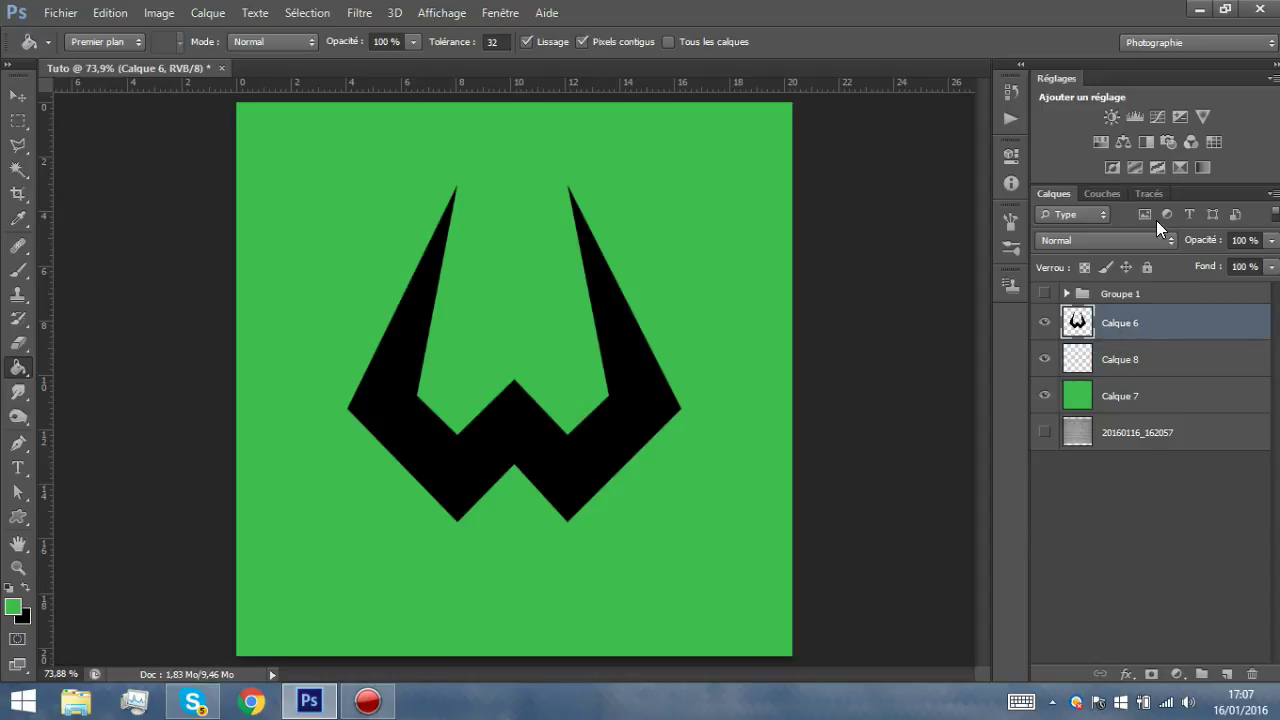
pyautogui.keyDown('ctrl'); pyautogui.click(1077, 322); pyautogui.keyUp('ctrl')
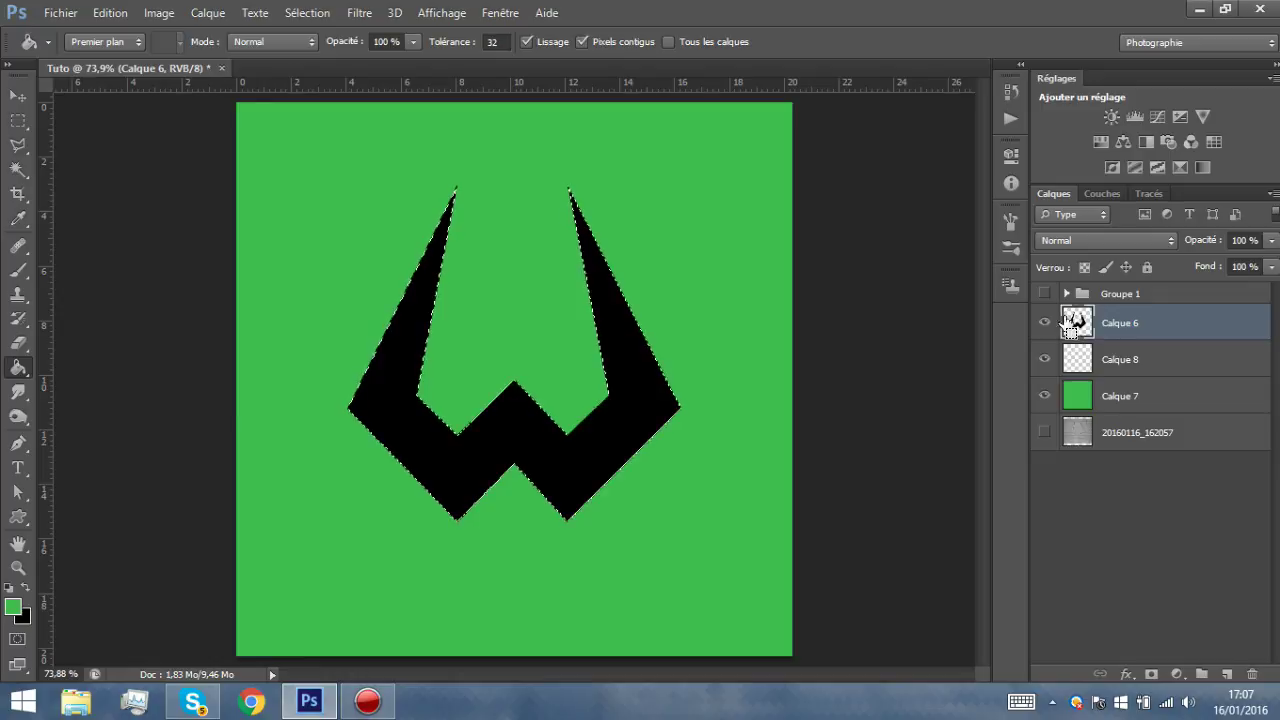
# - Try filling the selected logo with the sampled background green, and undo the fill
pyautogui.click(635, 359)
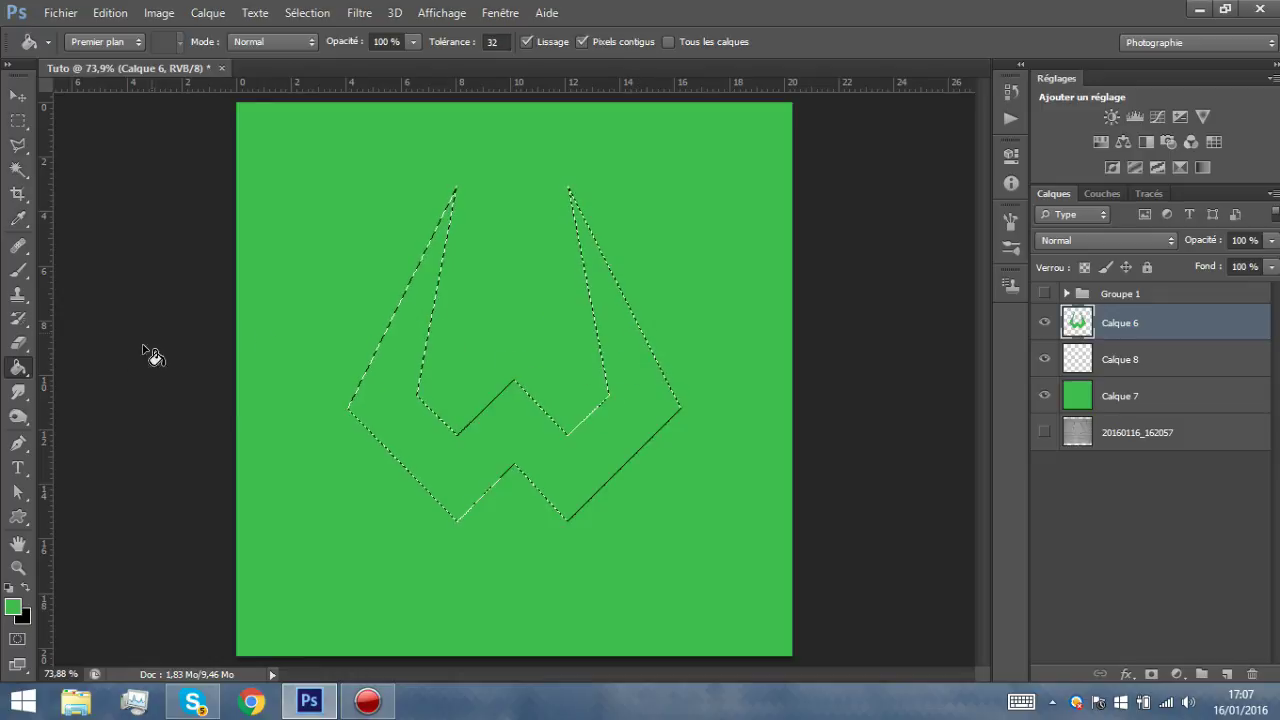
pyautogui.click(13, 609)
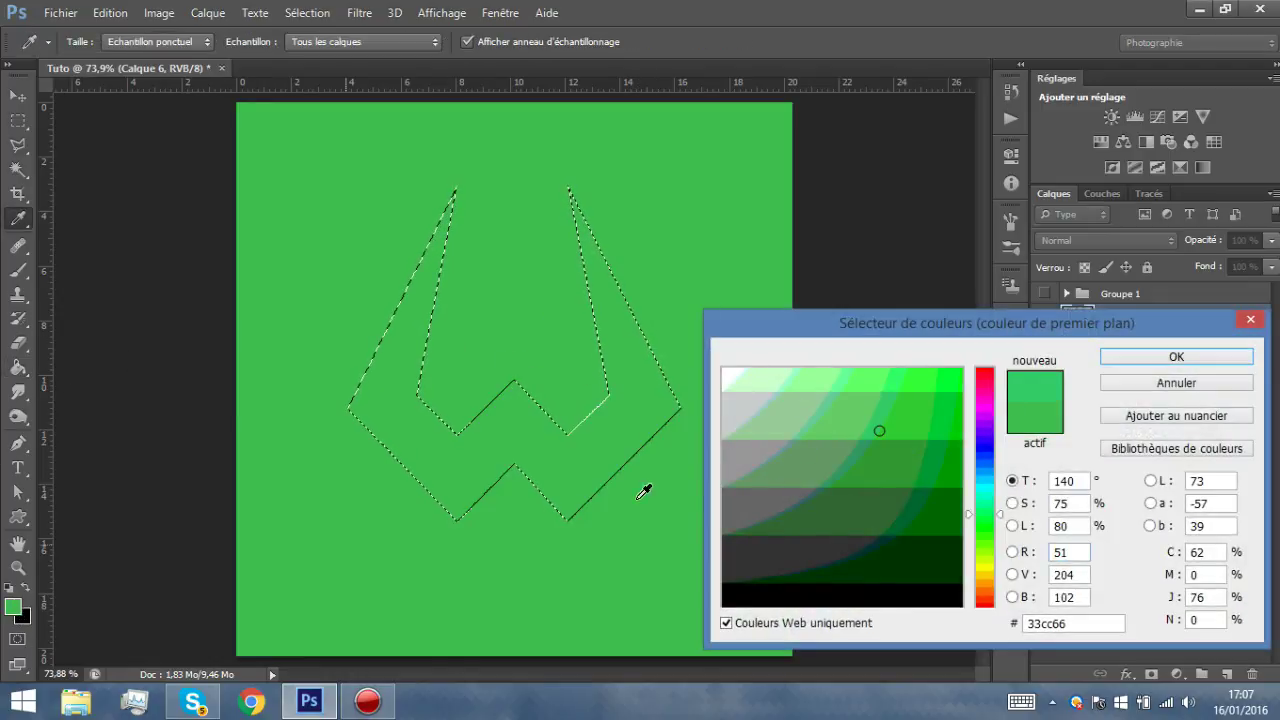
pyautogui.click(1245, 324)
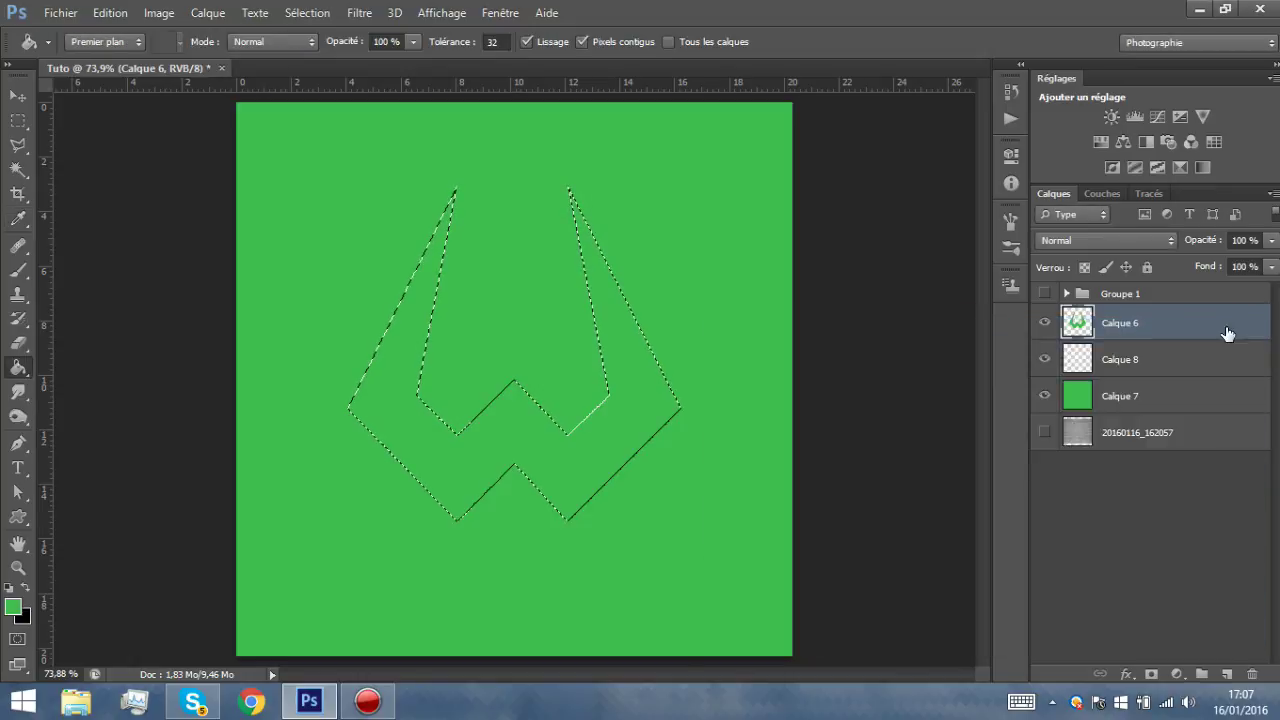
pyautogui.hotkey('ctrl', 'z')
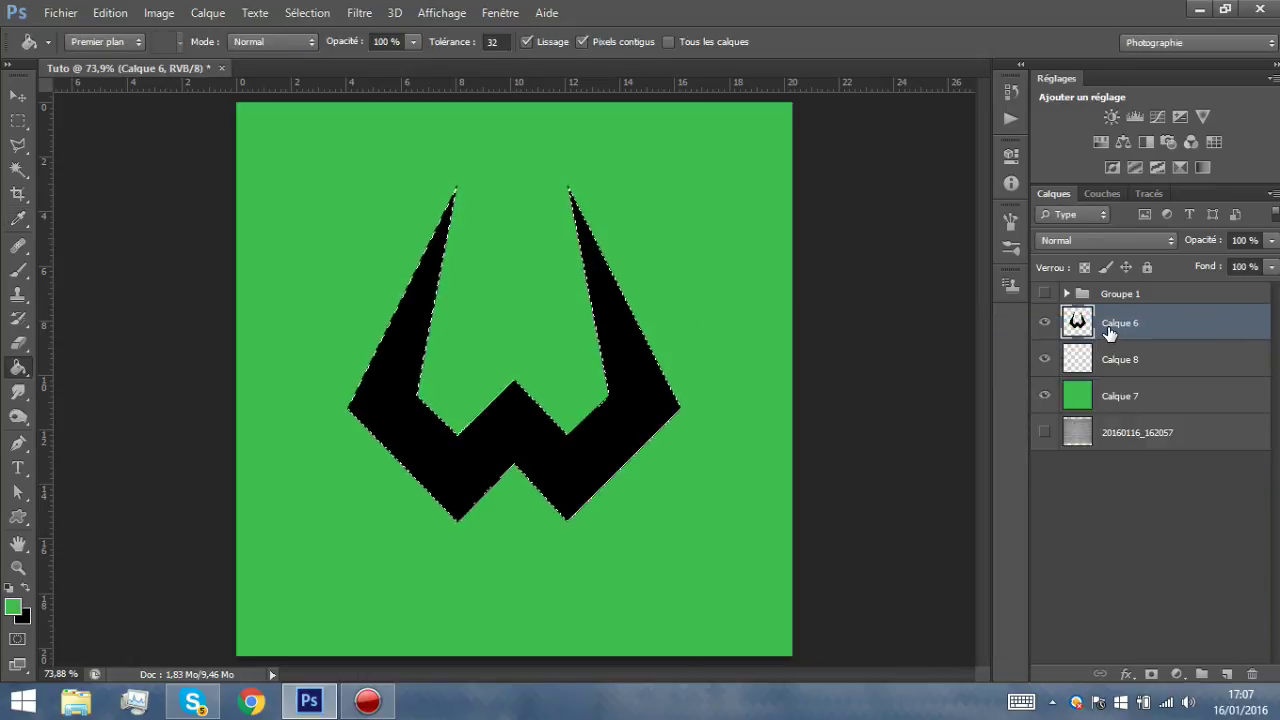
# - Try colorizing the selected logo with Hue/Saturation at hue 140, saturation 65 and lightness +63
pyautogui.hotkey('ctrl', 'u')
pyautogui.click(1112, 622)
pyautogui.moveTo(877, 517); pyautogui.dragTo(936, 555)
pyautogui.moveTo(932, 600); pyautogui.dragTo(952, 601)
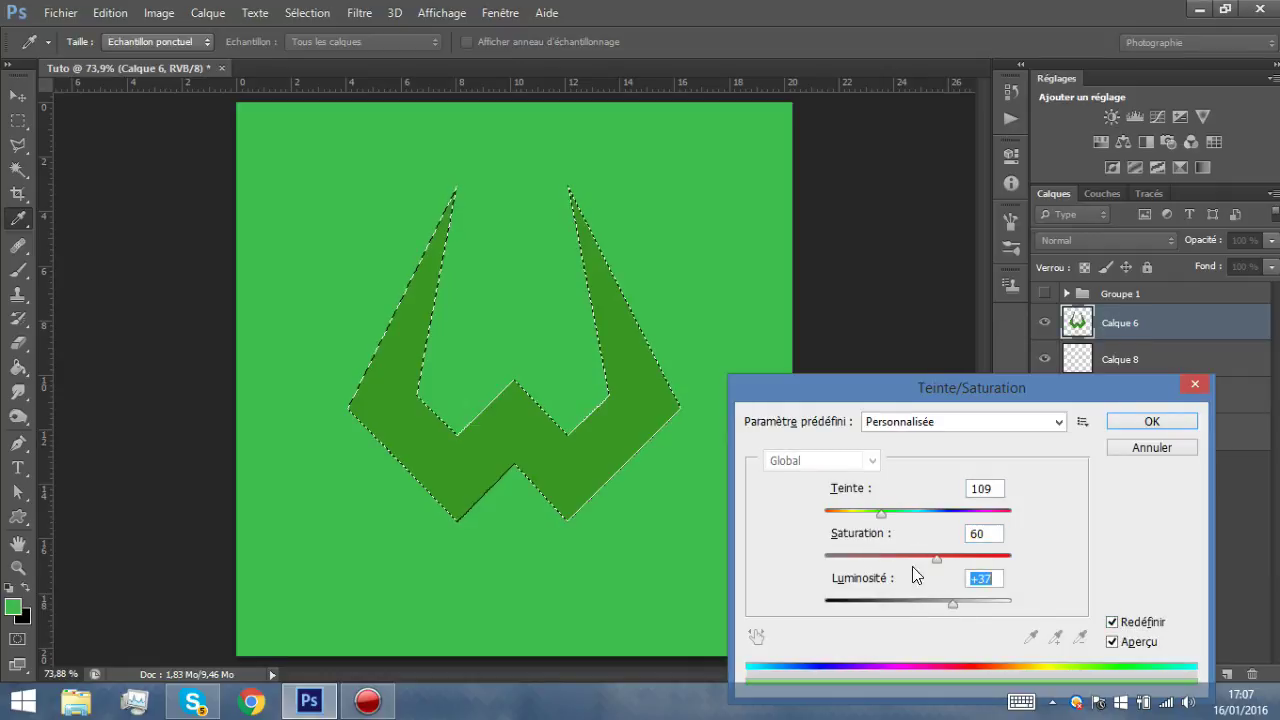
pyautogui.moveTo(880, 513)
pyautogui.mouseDown()
pyautogui.moveTo(905, 523)
pyautogui.moveTo(856, 536)
pyautogui.moveTo(887, 530)
pyautogui.mouseUp()
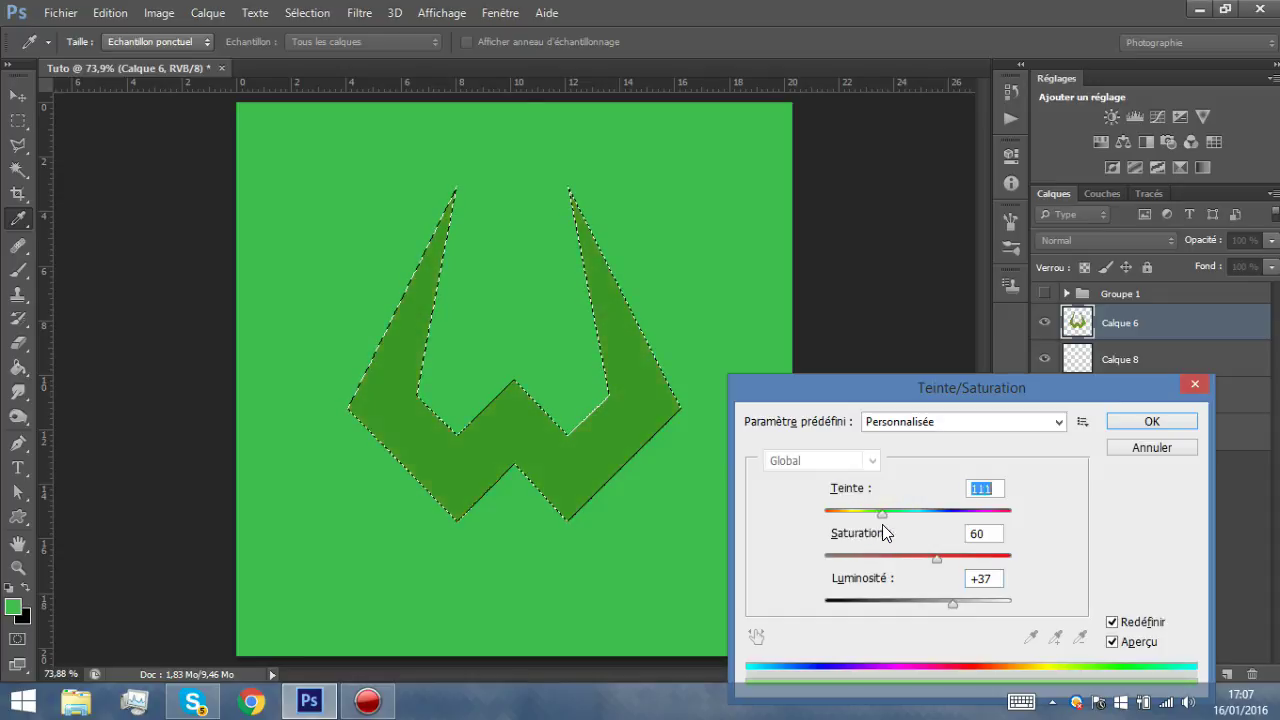
pyautogui.moveTo(986, 558); pyautogui.dragTo(943, 563)
pyautogui.moveTo(983, 604); pyautogui.dragTo(972, 600)
pyautogui.moveTo(886, 516); pyautogui.dragTo(895, 527)
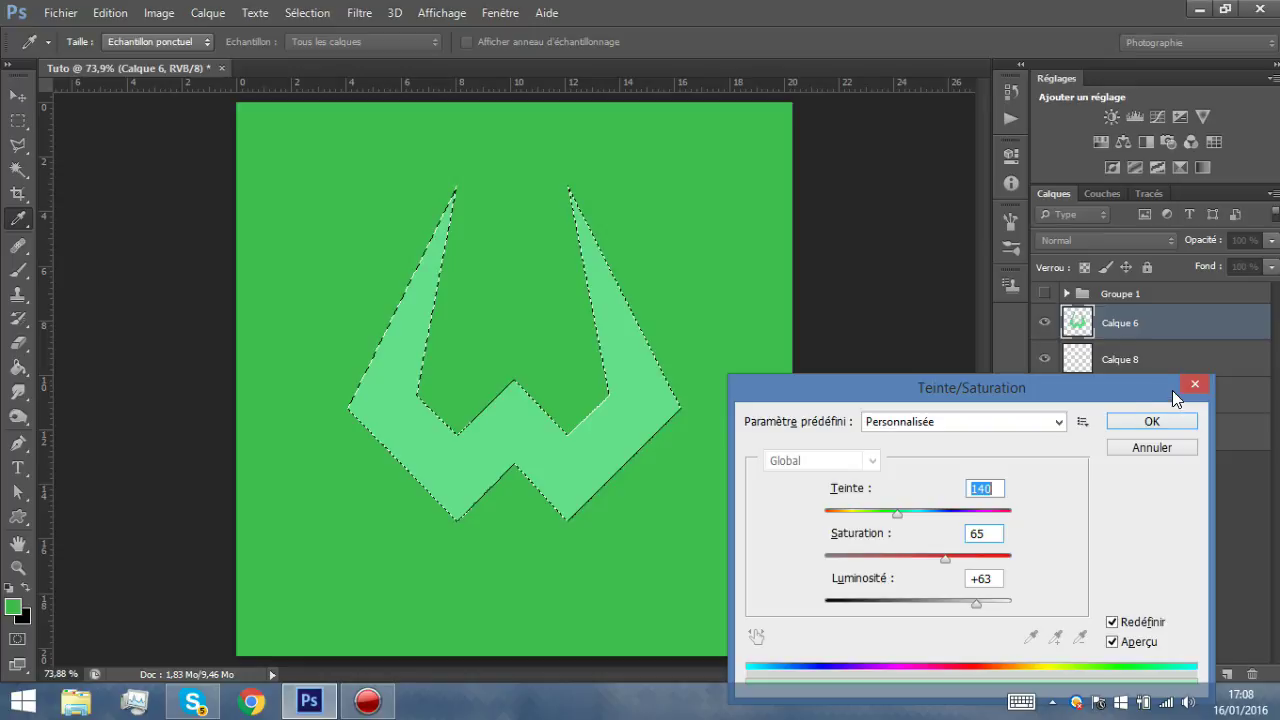
pyautogui.press('Escape')
# - Sample the bright green of the logo on Calque 1 in Groupe 1 as foreground colour, and hide the group
pyautogui.press('g')
pyautogui.click(1066, 293)
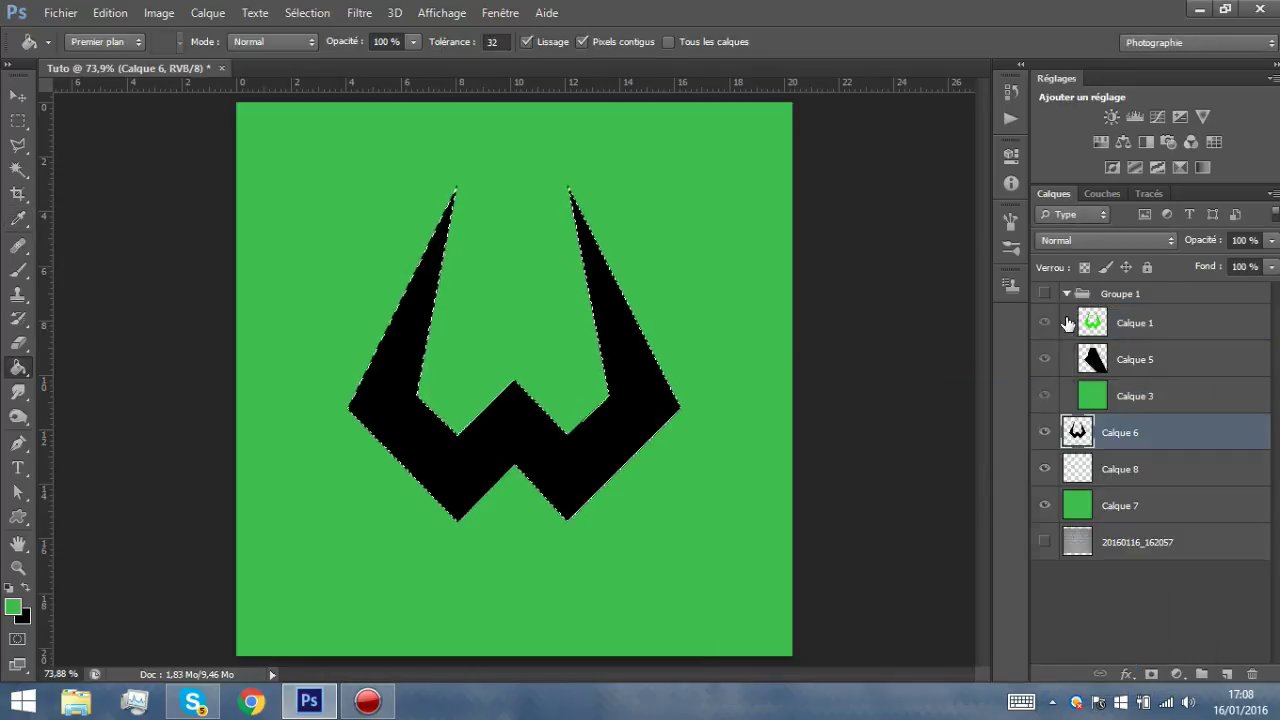
pyautogui.click(1135, 325)
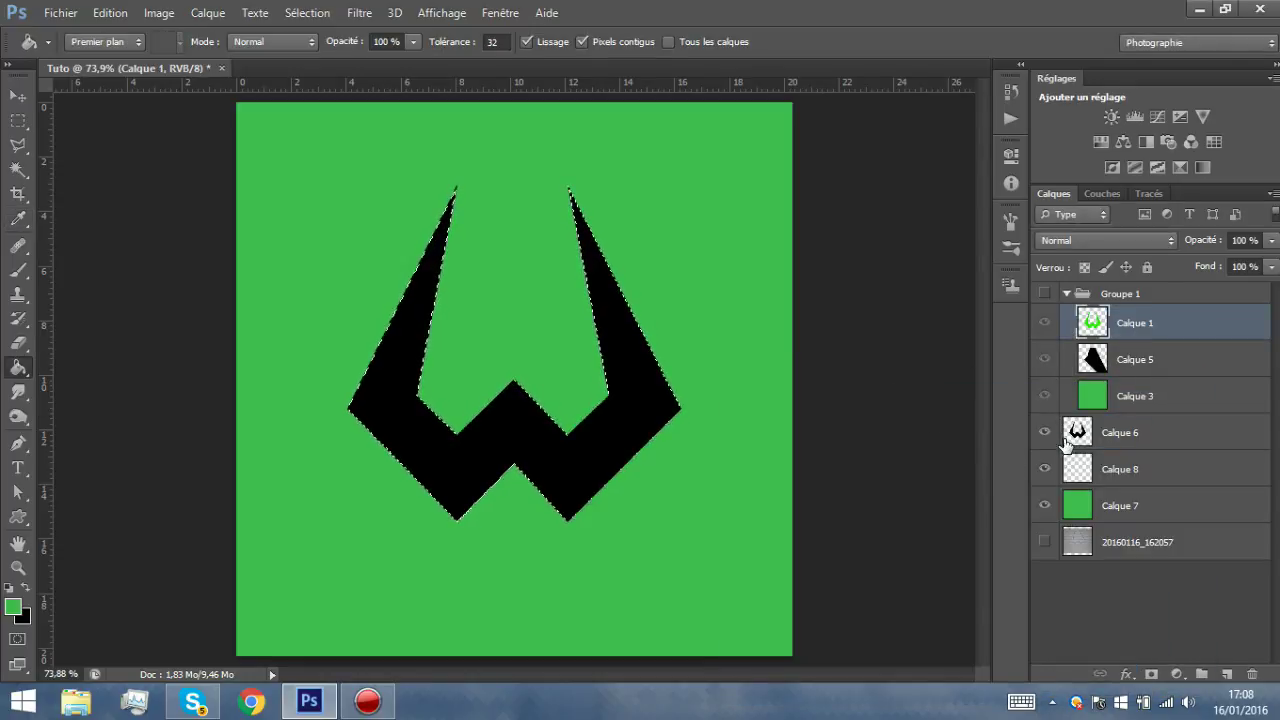
pyautogui.hotkey('ctrl', 'd')
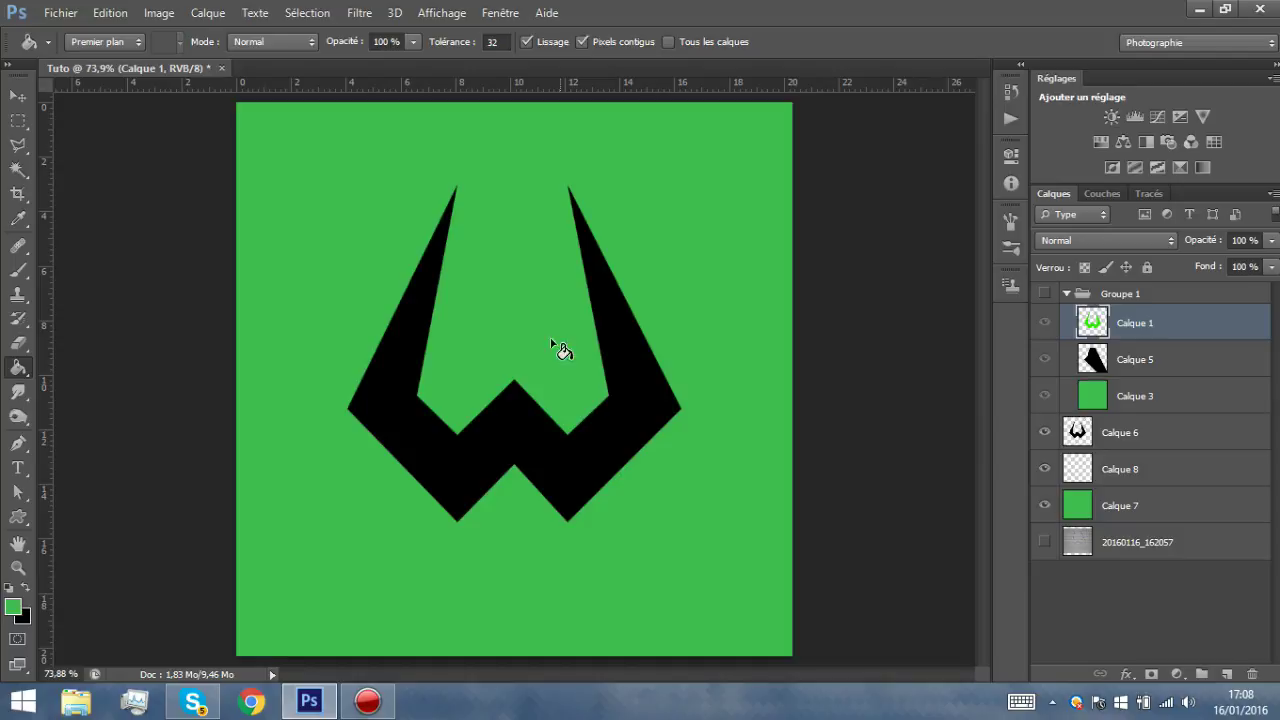
pyautogui.click(1043, 323)
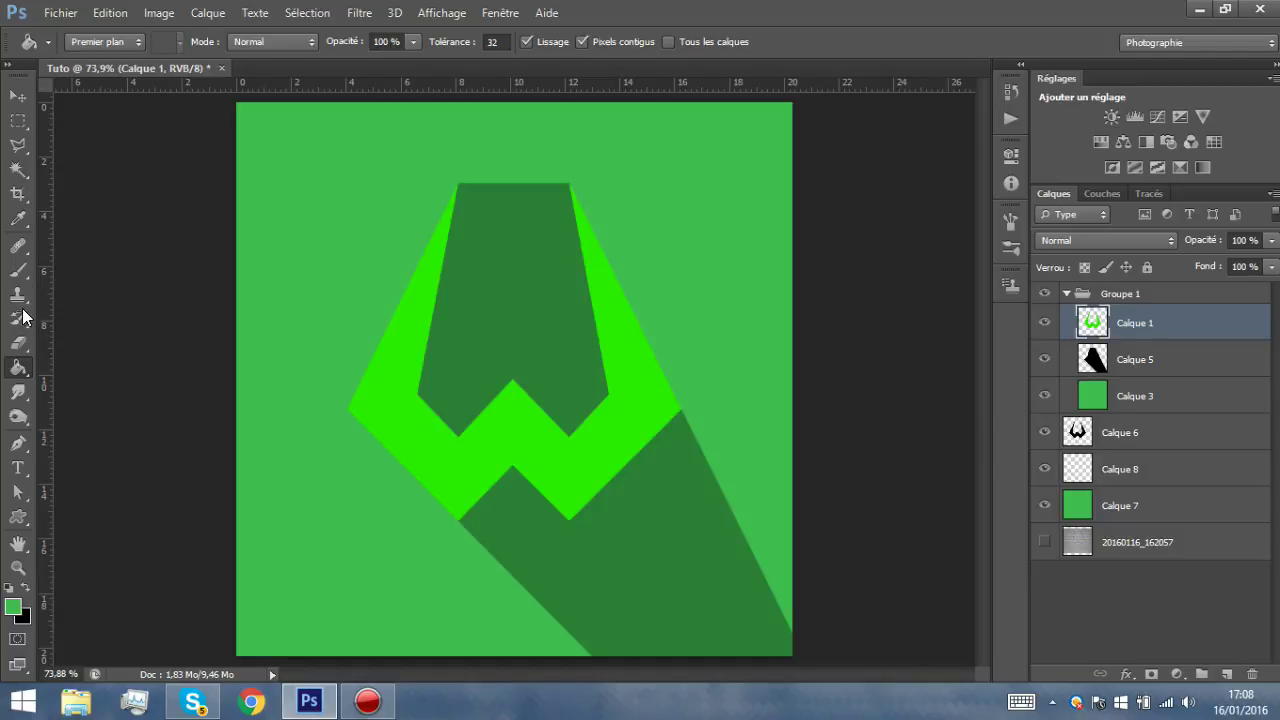
pyautogui.click(18, 219)
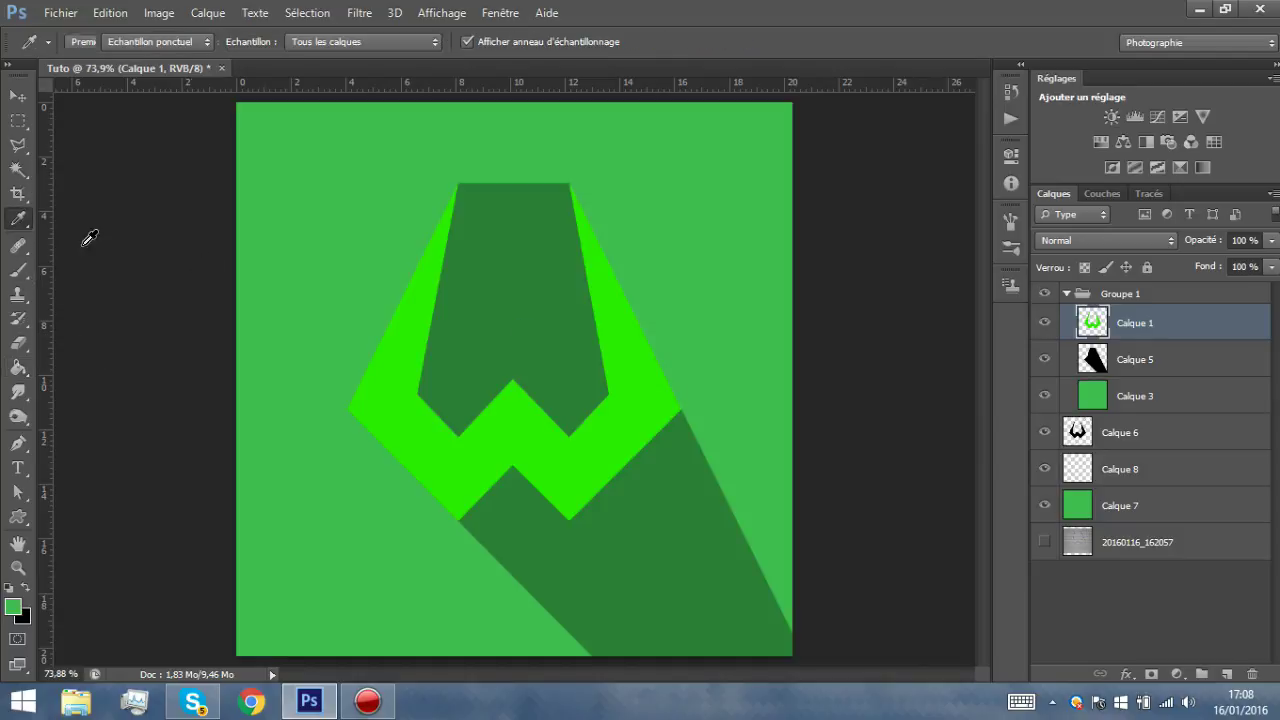
pyautogui.click(404, 366)
pyautogui.click(1043, 293)
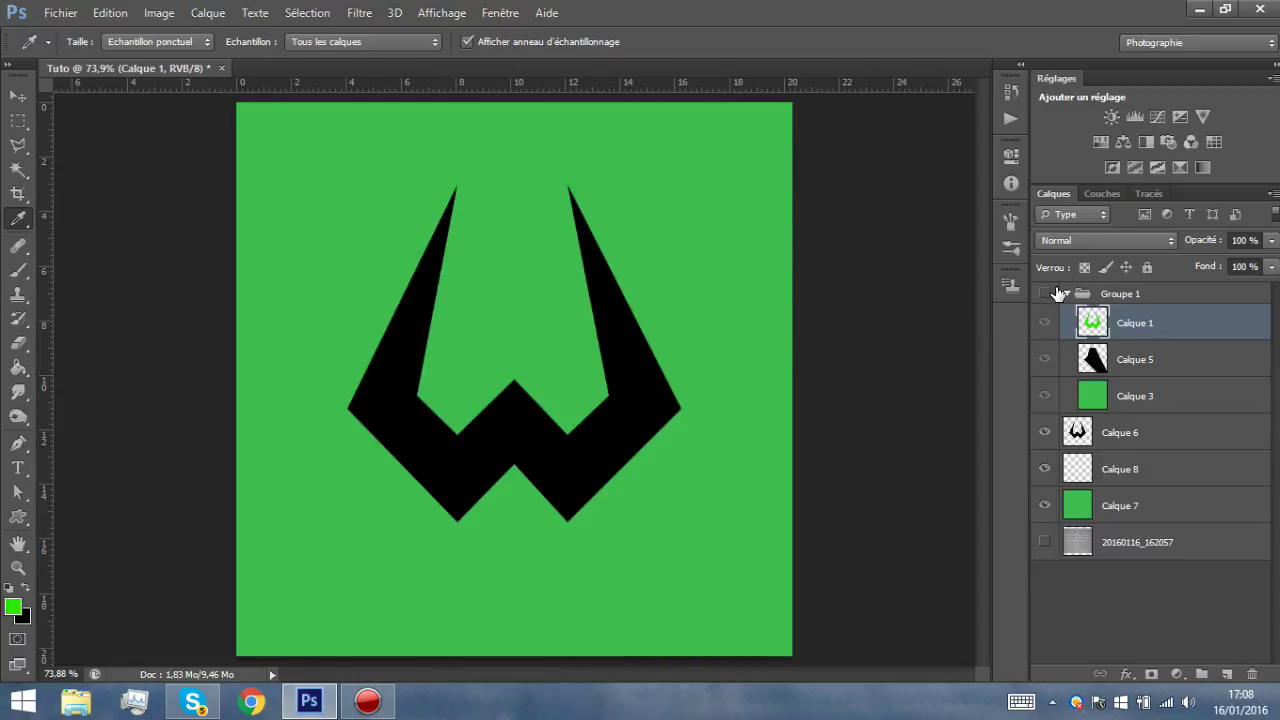
pyautogui.click(1066, 293)
pyautogui.click(1128, 296)
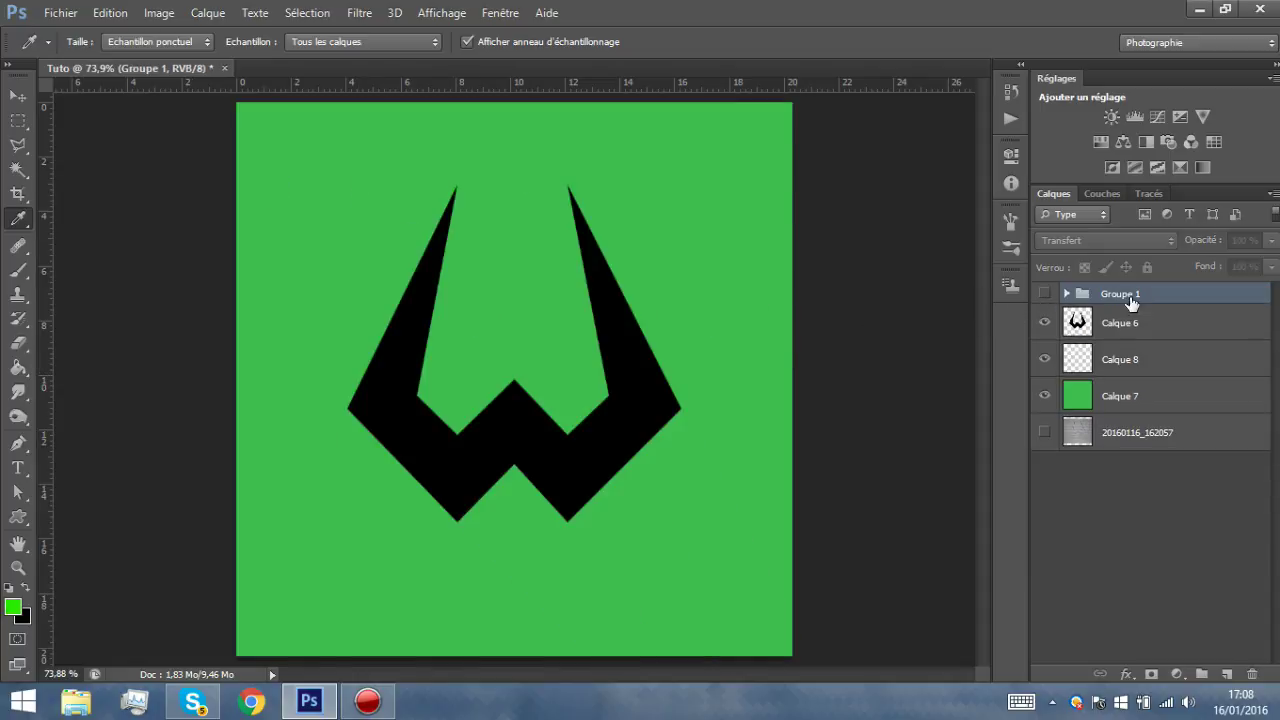
# - Fill the black logo on Calque 6 with the sampled bright green and clear the selection
pyautogui.click(1071, 325)
pyautogui.keyDown('ctrl'); pyautogui.click(1077, 322); pyautogui.keyUp('ctrl')
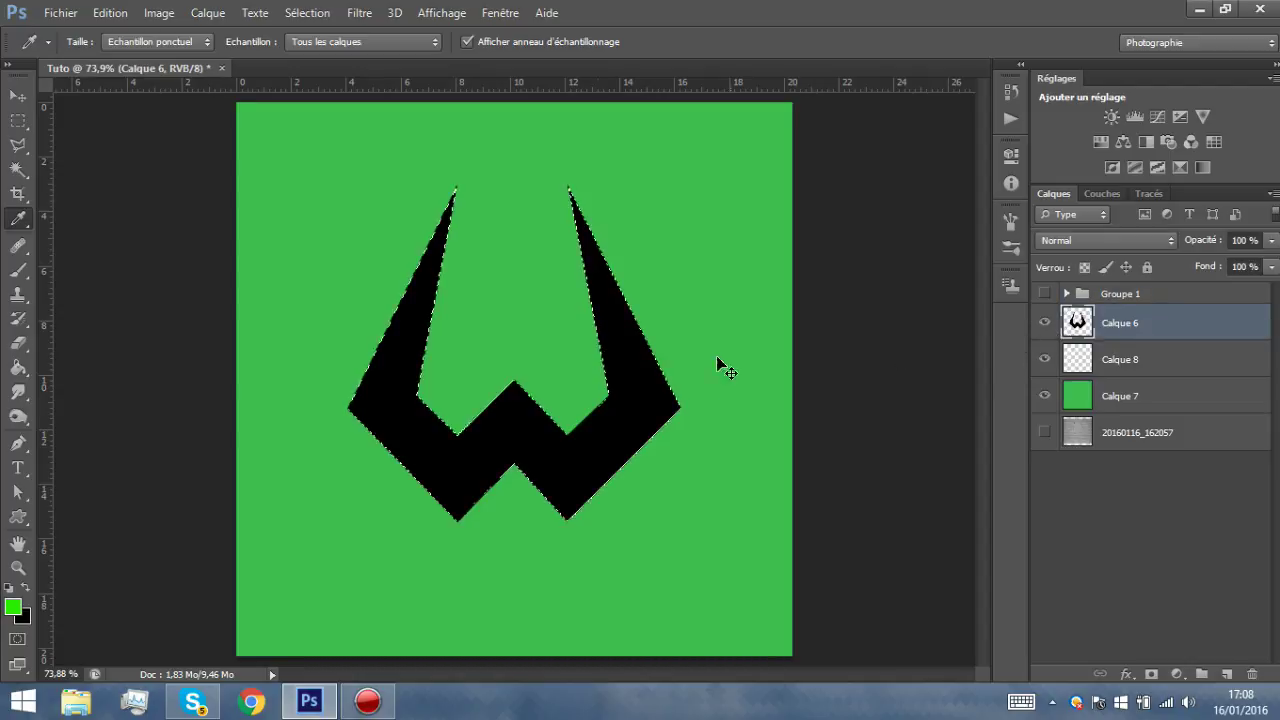
pyautogui.click(17, 372)
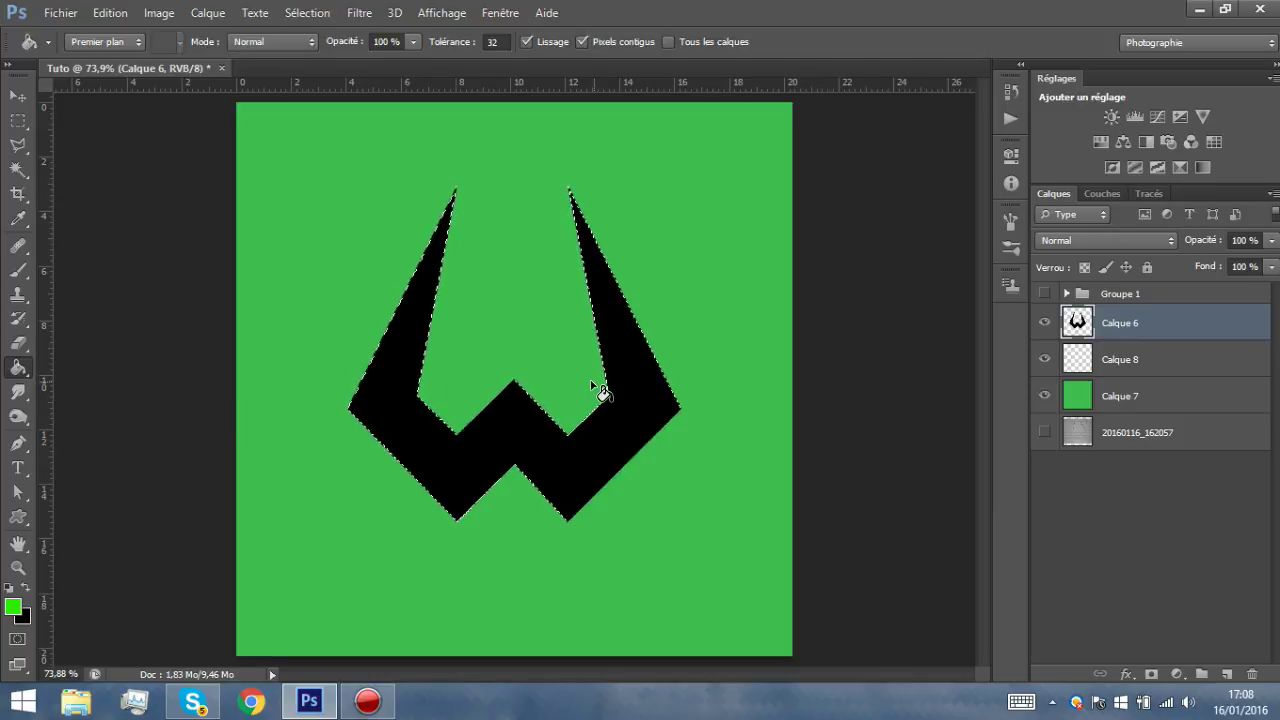
pyautogui.click(622, 424)
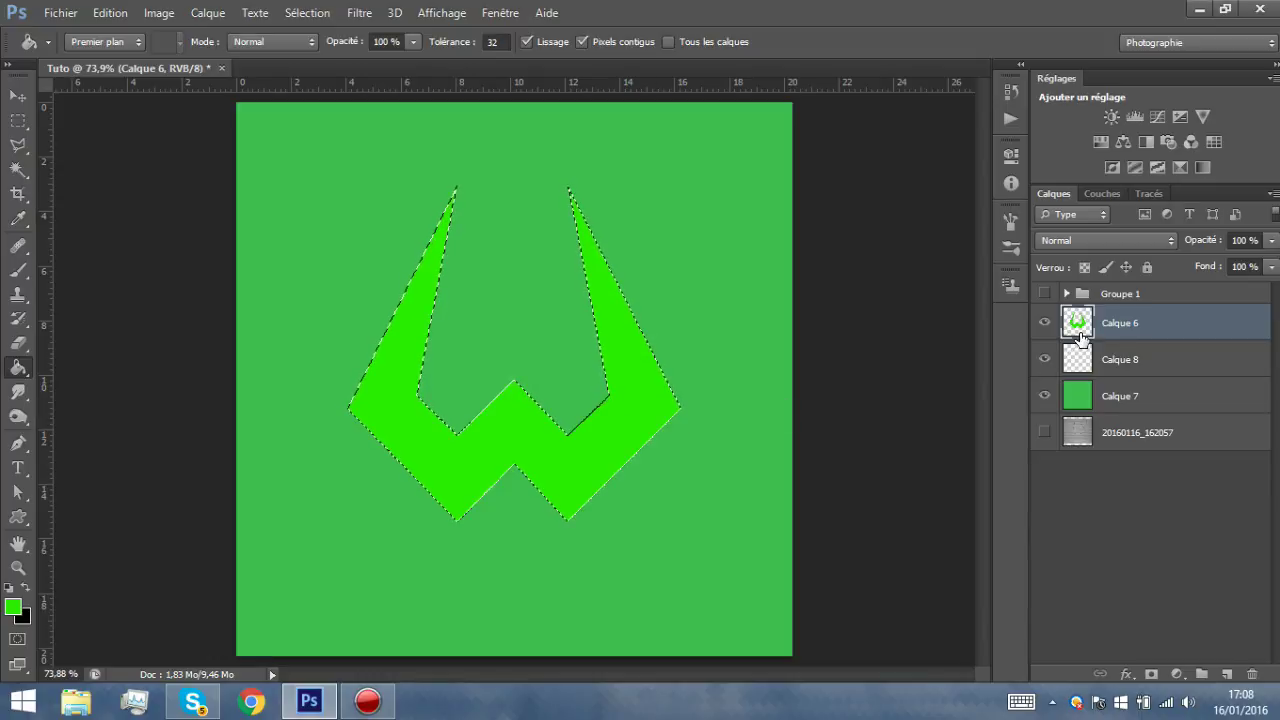
pyautogui.hotkey('ctrl', 'd')
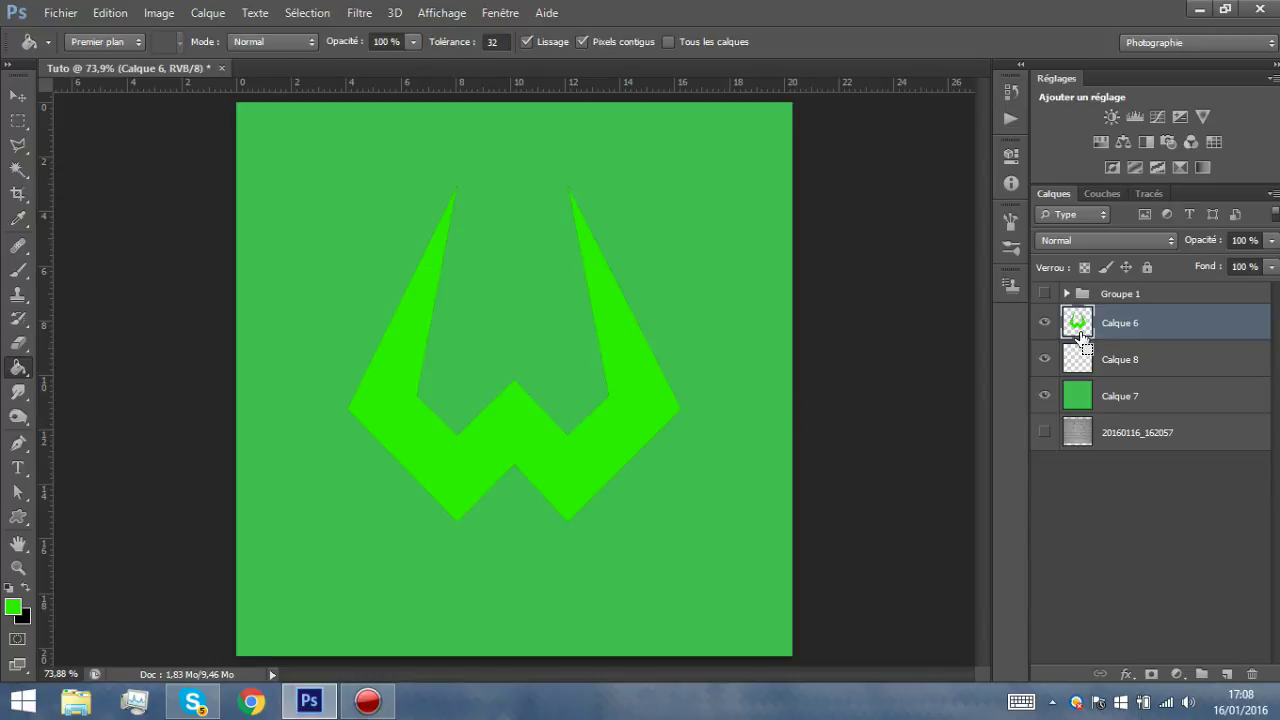
# - With guides shown and Calque 8 active, outline the logo's outer corners and a shadow reaching the canvas's lower edge with the Polygonal Lasso
pyautogui.click(1122, 361)
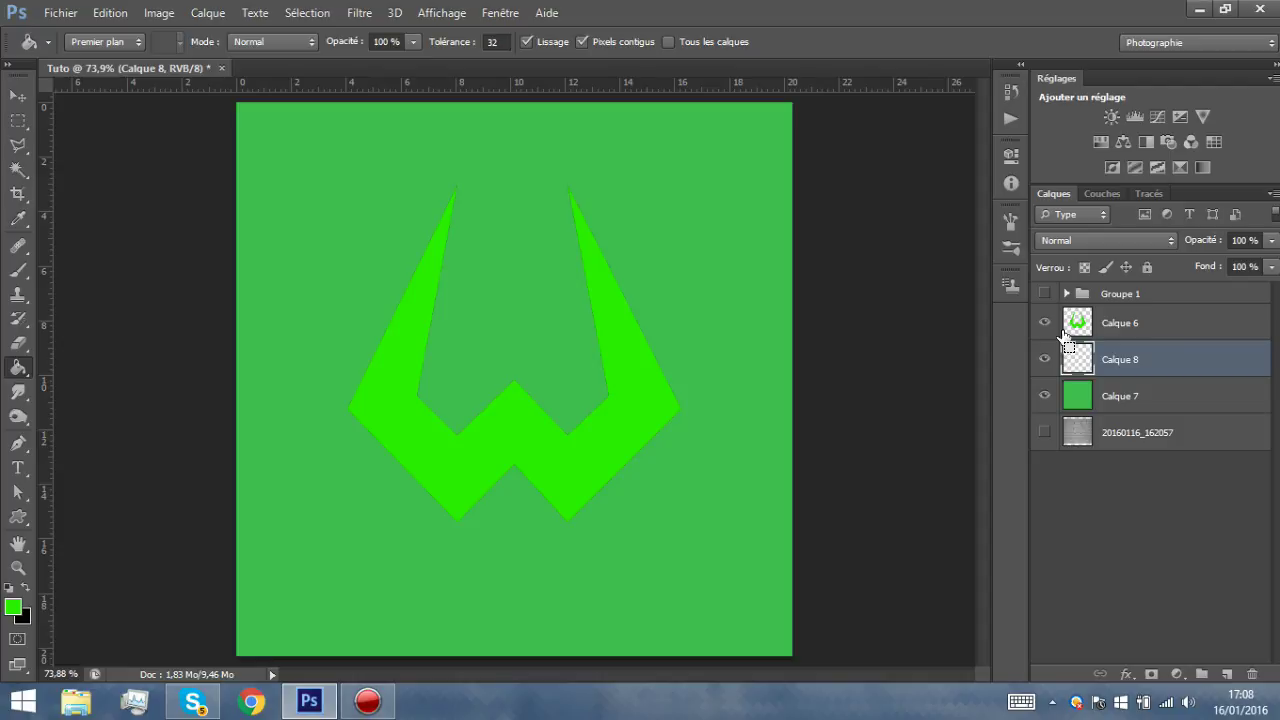
pyautogui.hotkey('ctrl', ';')
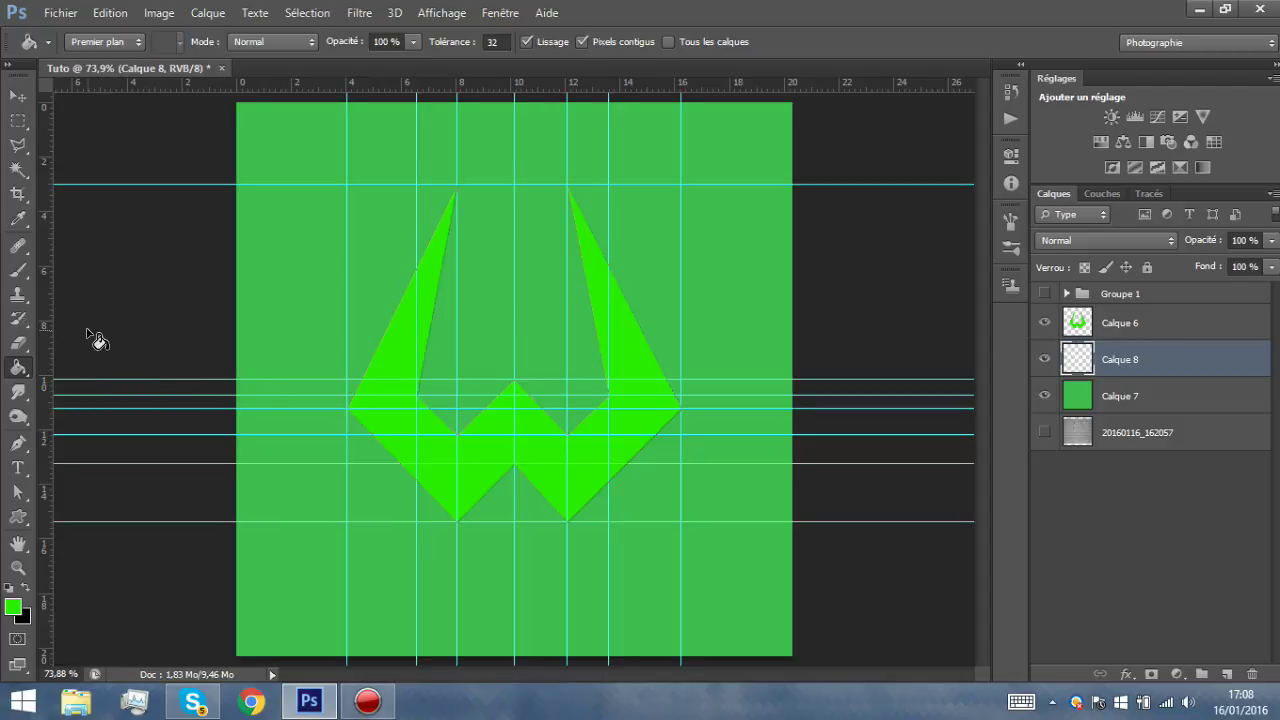
pyautogui.click(18, 145)
pyautogui.click(567, 190)
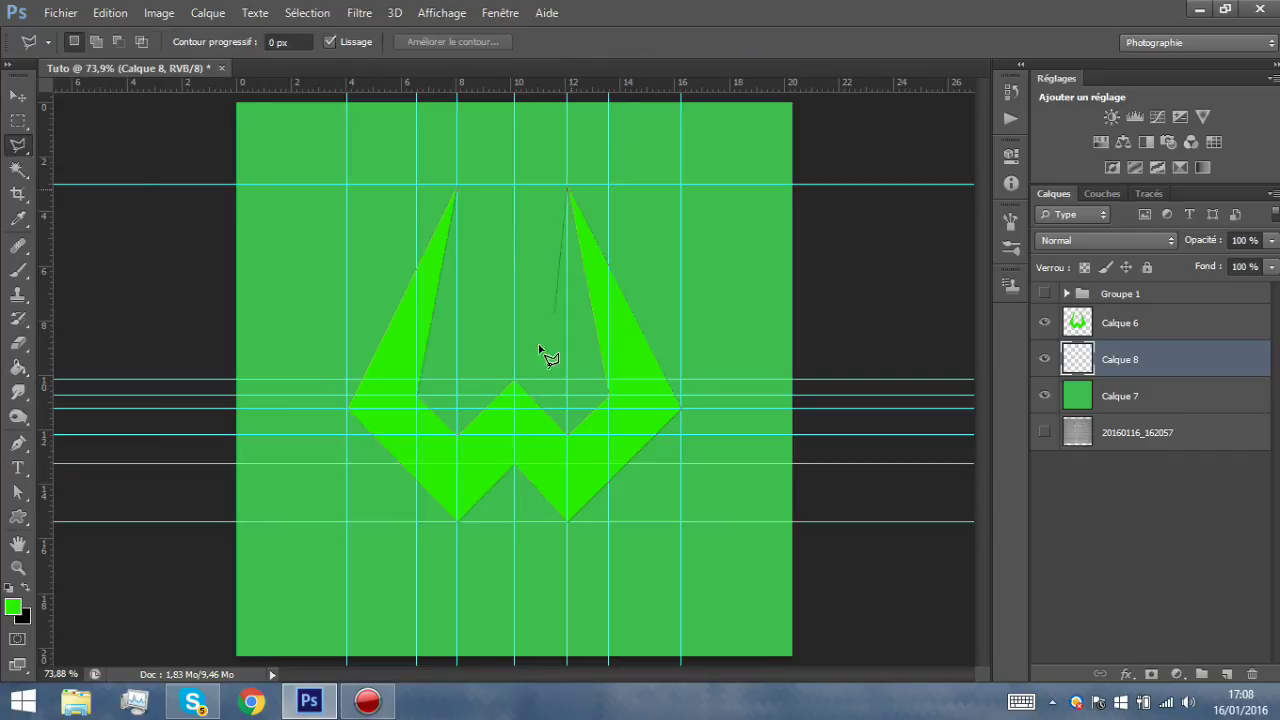
pyautogui.click(455, 187)
pyautogui.click(349, 408)
pyautogui.click(457, 520)
pyautogui.press('space')
pyautogui.click(597, 665)
pyautogui.click(681, 413)
pyautogui.click(565, 188)
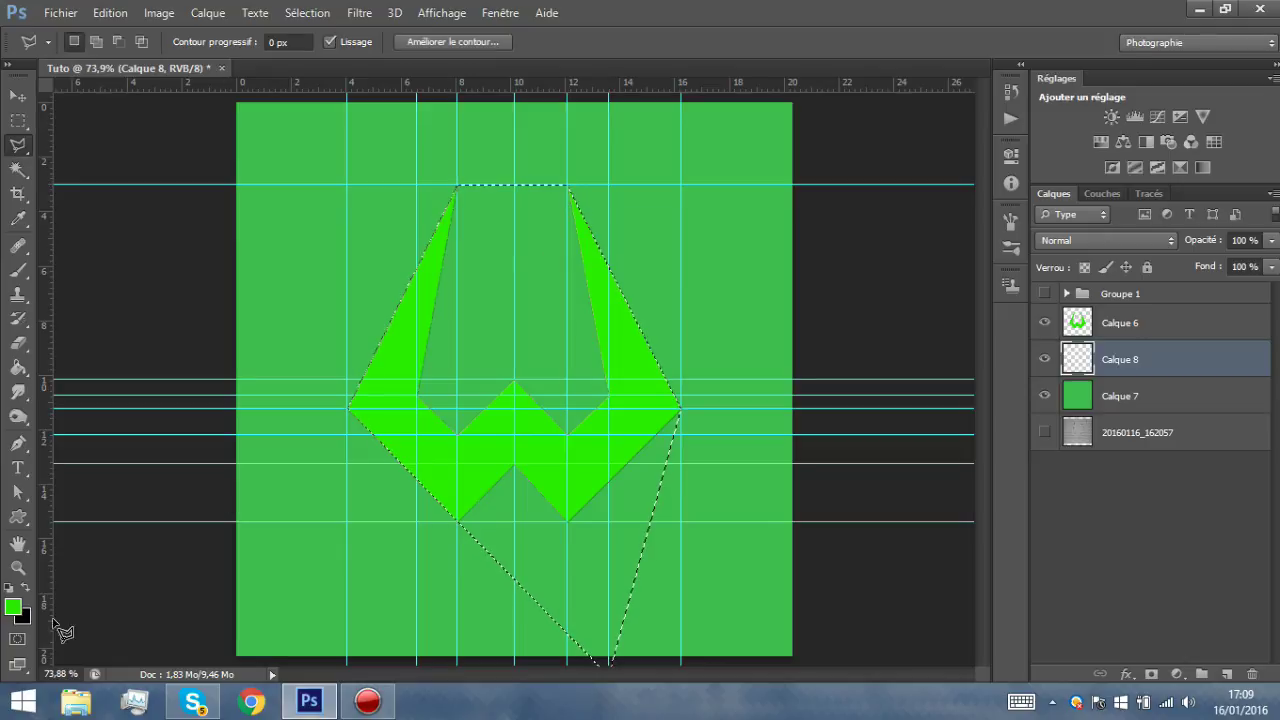
# - Fill the outlined shadow on Calque 8 with black and clear the selection
pyautogui.click(25, 589)
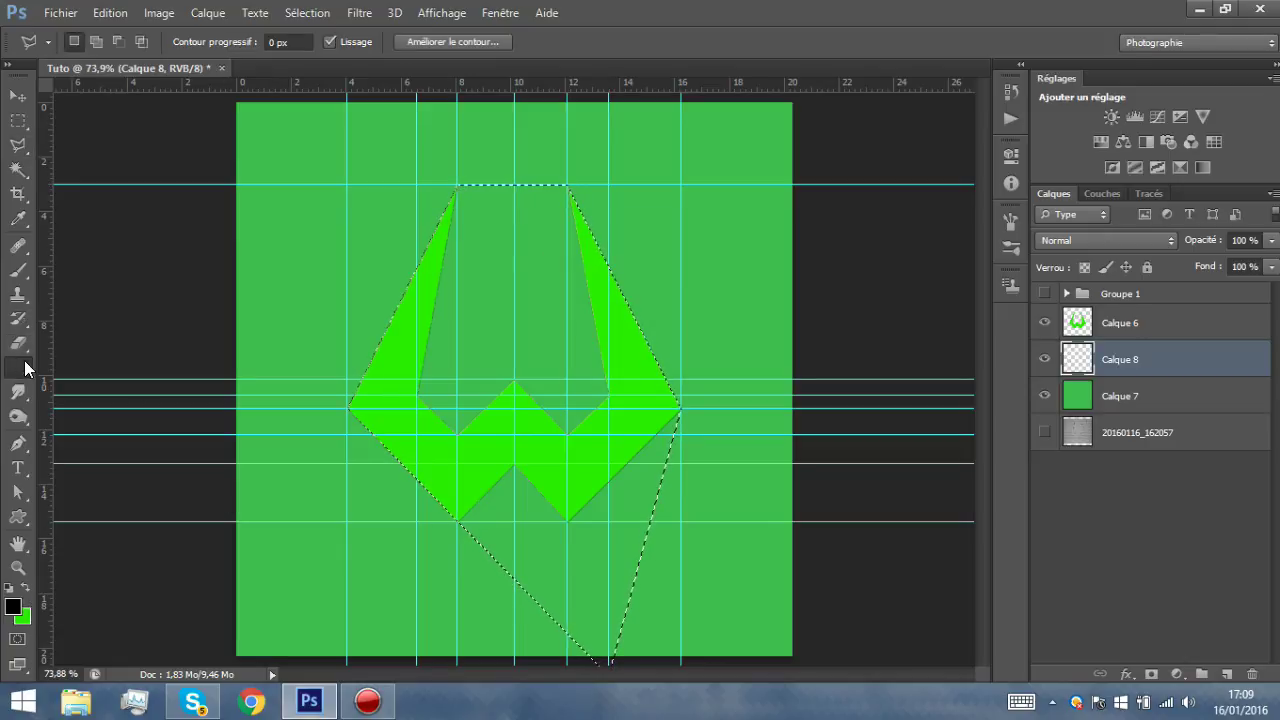
pyautogui.click(20, 365)
pyautogui.click(528, 426)
pyautogui.hotkey('ctrl', 'd')
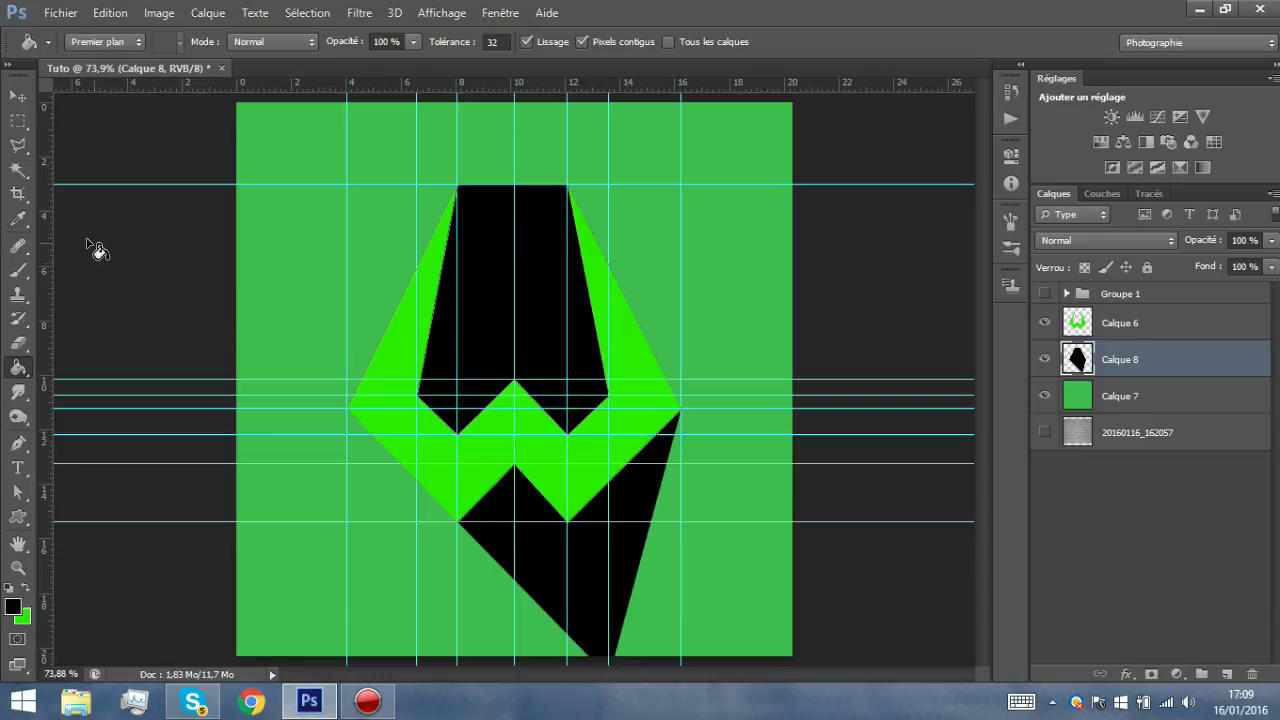
# - Extend the shadow to the canvas's lower-right corner by outlining the missing area along the logo's right edge and filling it with black
pyautogui.click(18, 145)
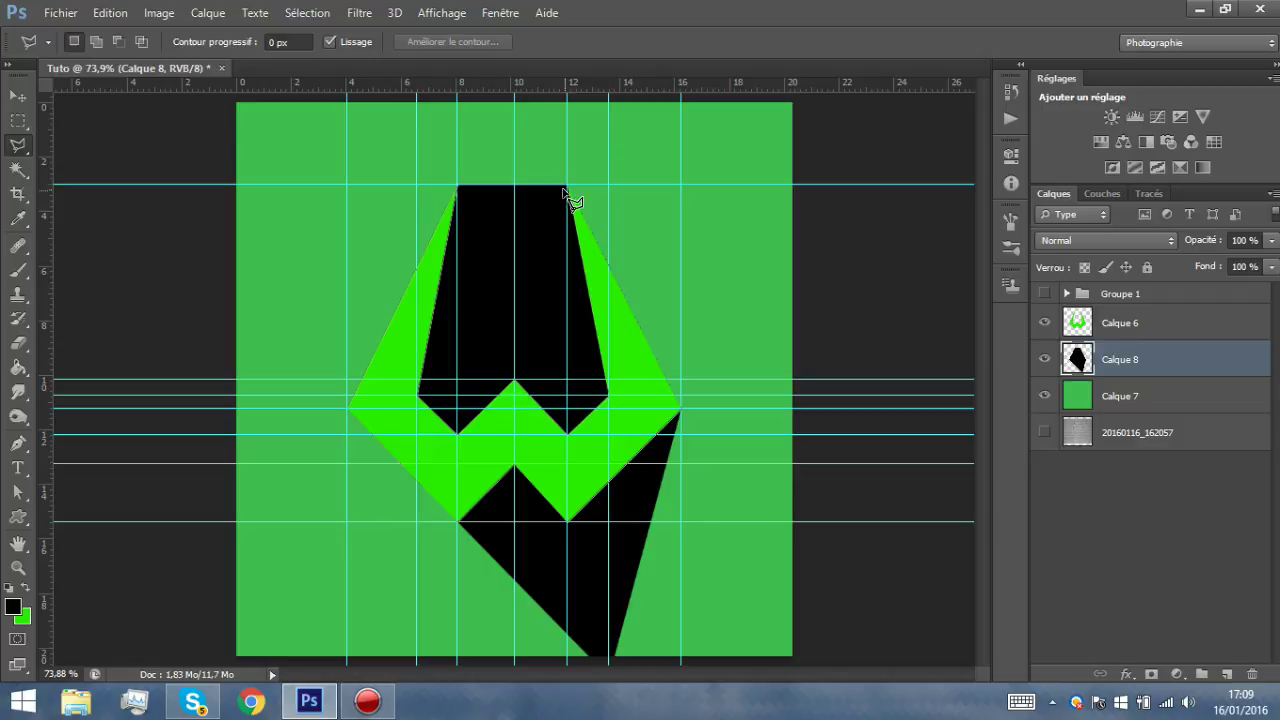
pyautogui.click(567, 187)
pyautogui.click(680, 405)
pyautogui.click(805, 658)
pyautogui.click(610, 663)
pyautogui.click(567, 520)
pyautogui.click(537, 402)
pyautogui.click(549, 198)
pyautogui.click(567, 187)
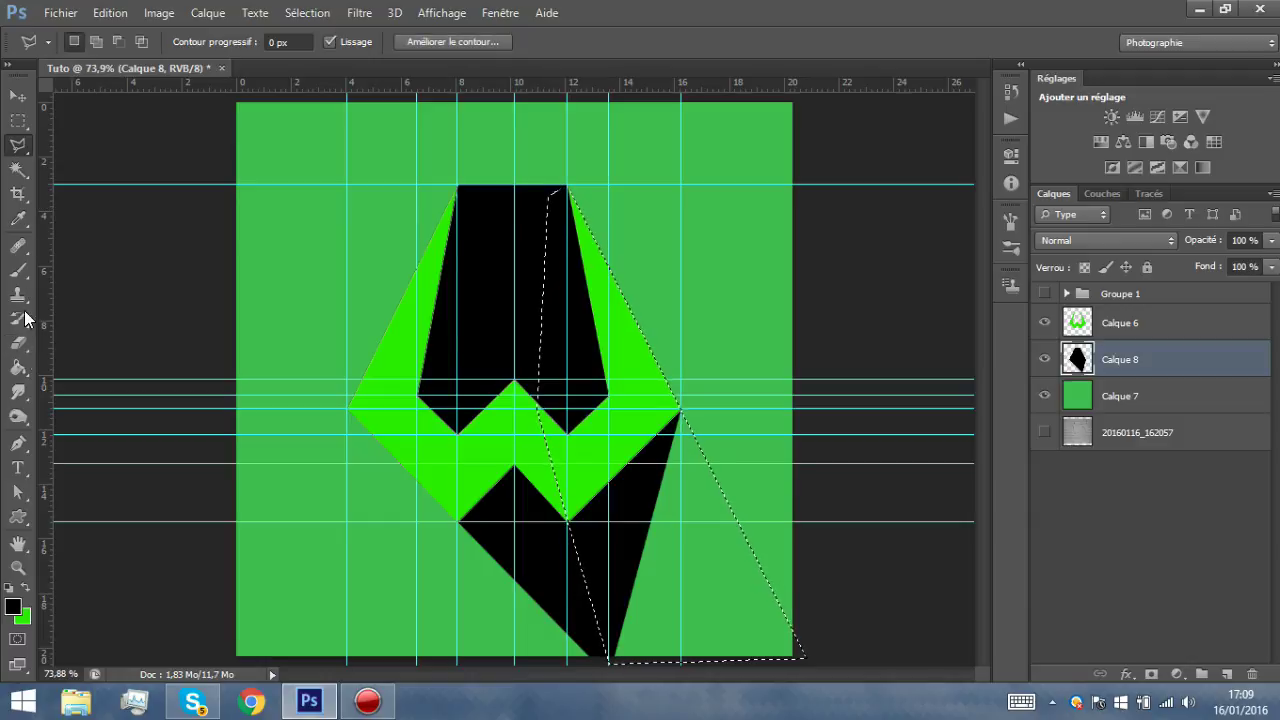
pyautogui.click(18, 367)
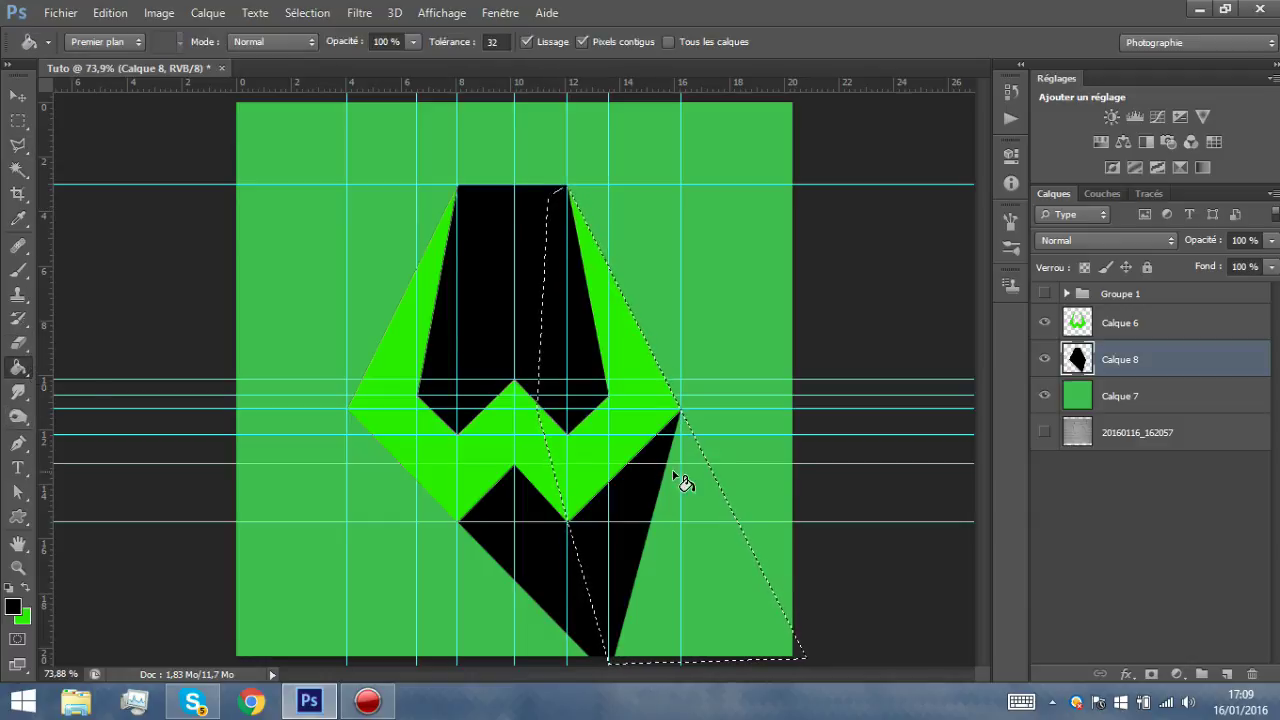
pyautogui.click(685, 530)
pyautogui.hotkey('ctrl', 'd')
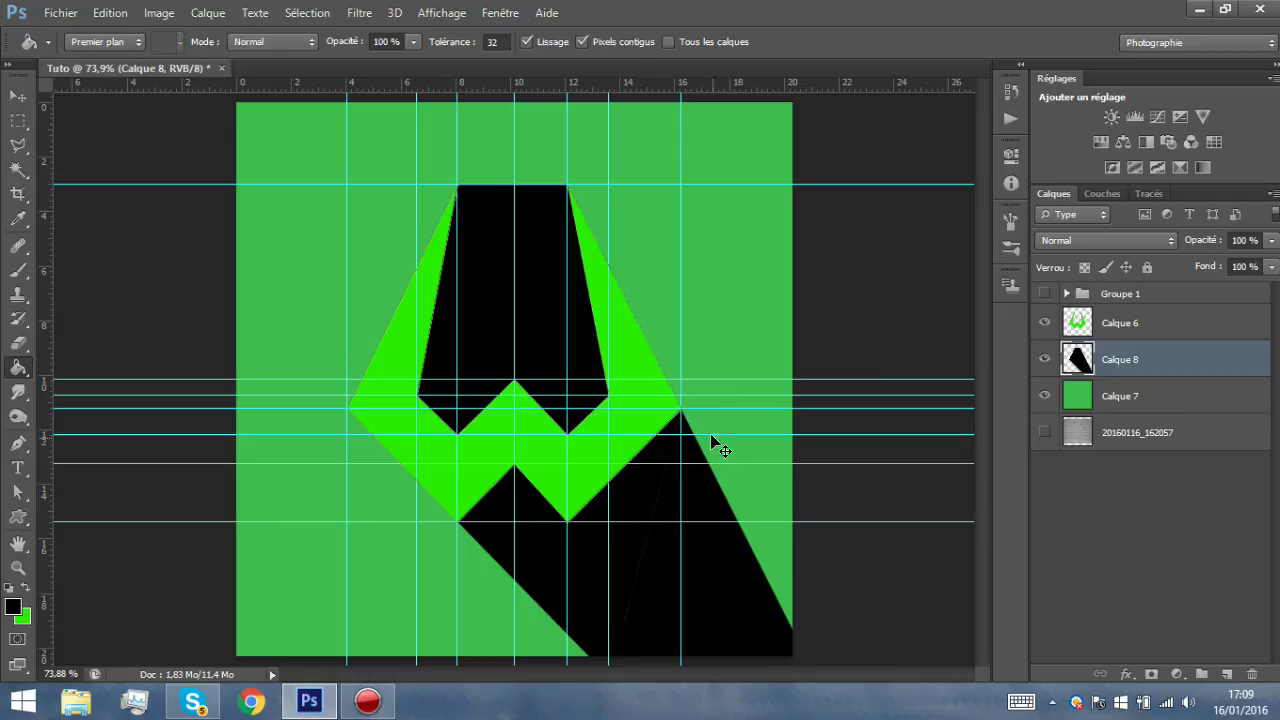
# - Set the opacity of the shadow layer Calque 8 to 30% and hide the guides
pyautogui.click(1243, 242)
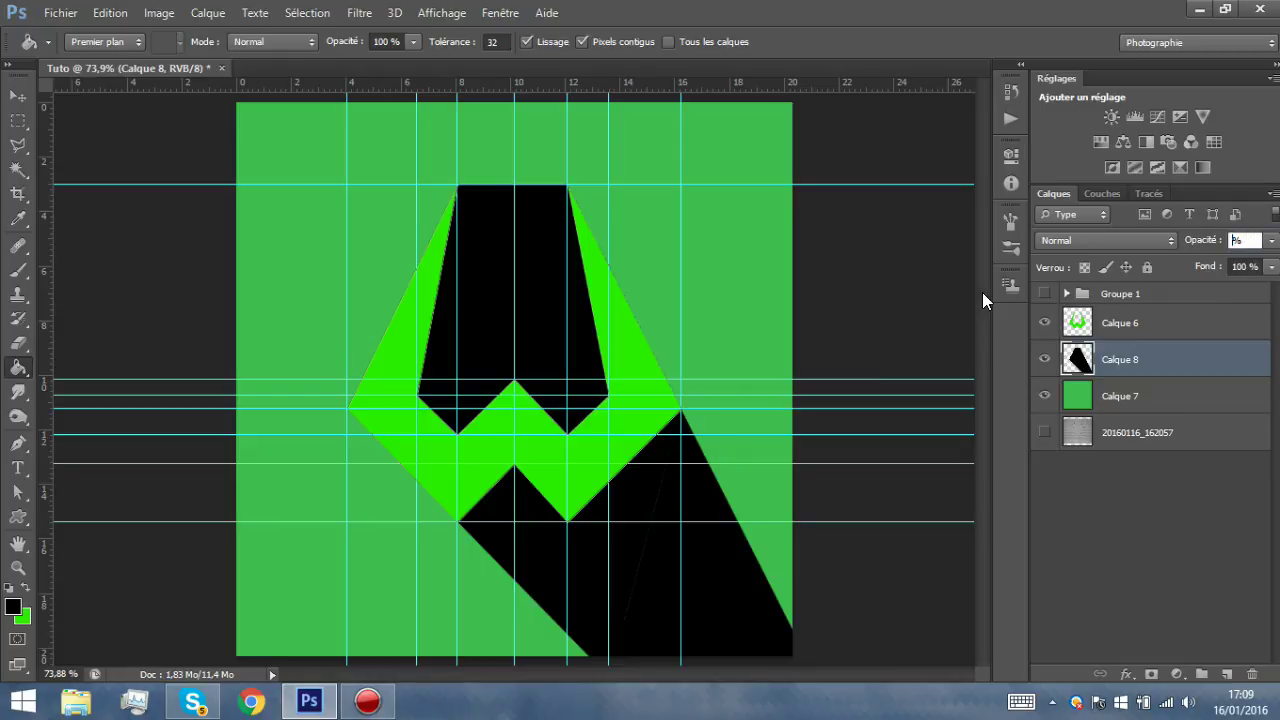
pyautogui.write('30')
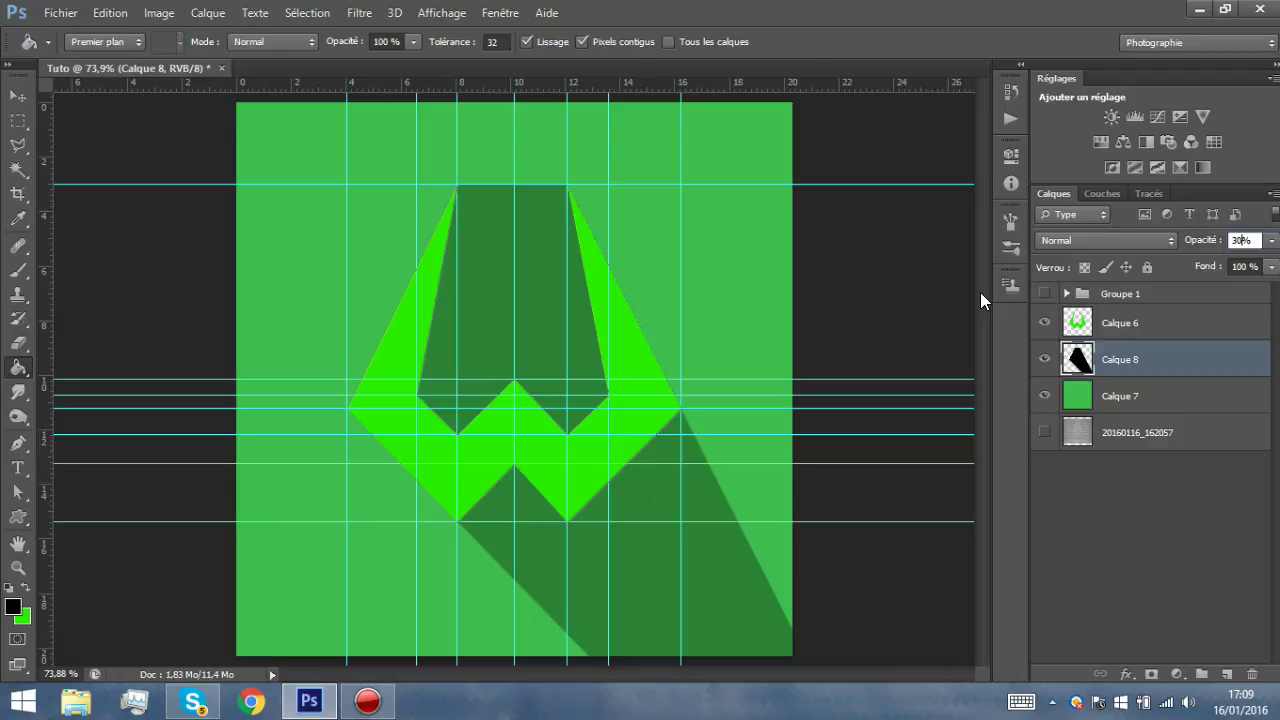
pyautogui.press('BackSpace')
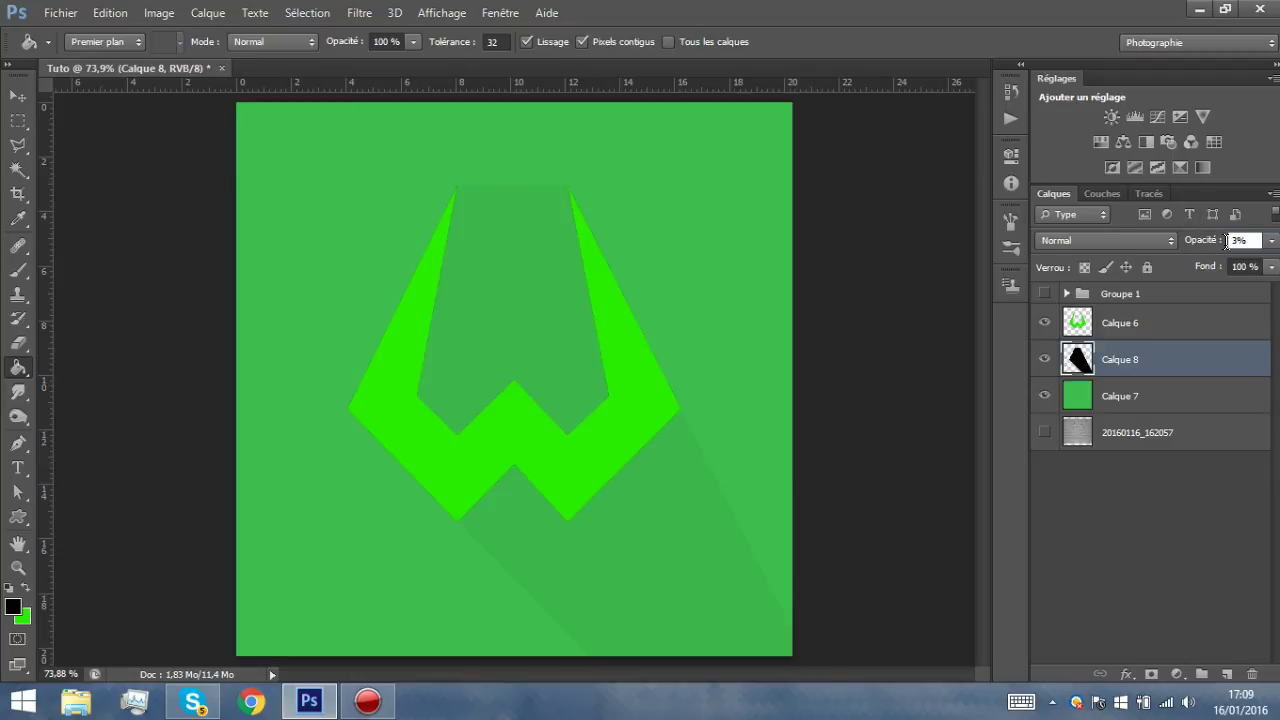
pyautogui.press('Return')
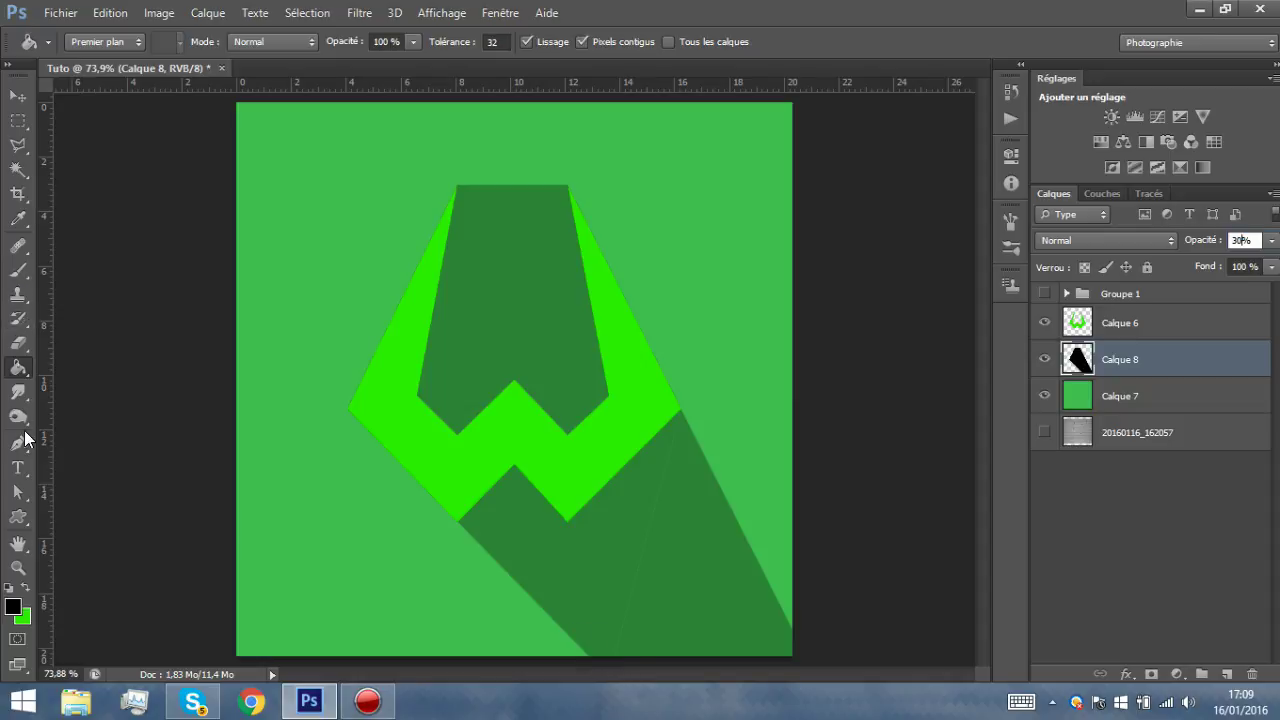
# - Outline a loose area around the thin seam inside the shadow with the Polygonal Lasso
pyautogui.click(8, 370)
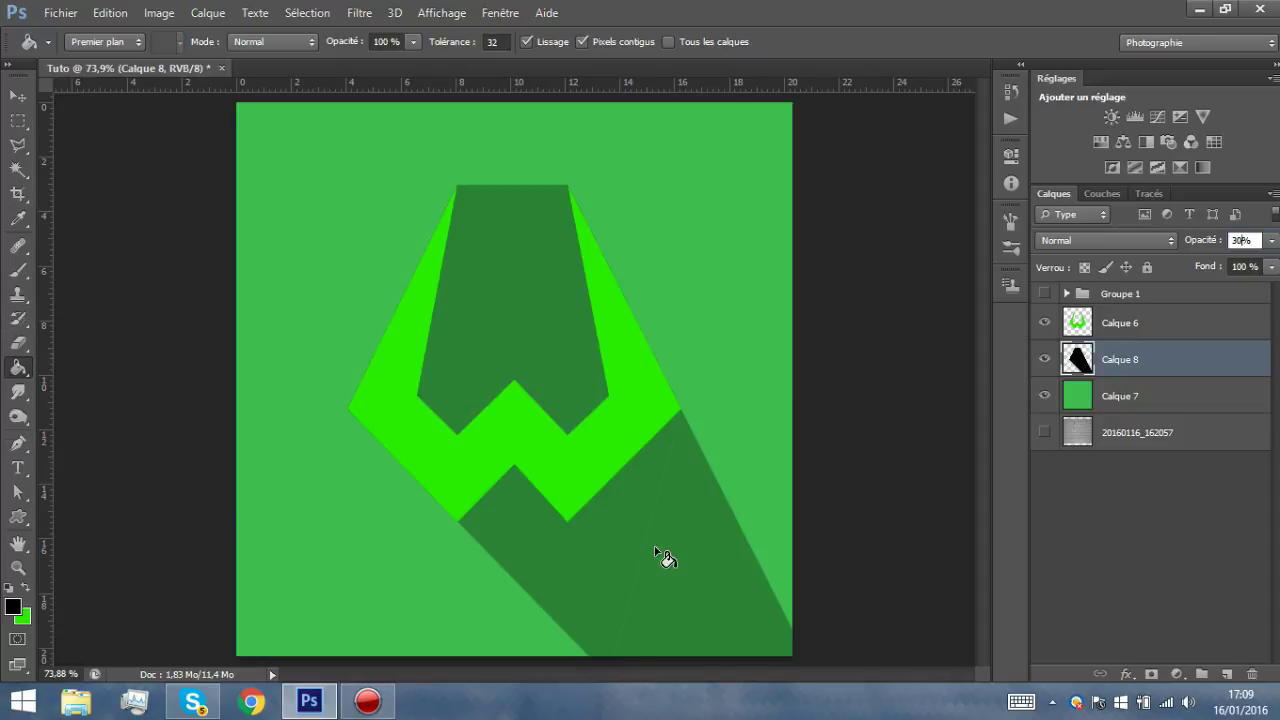
pyautogui.click(18, 145)
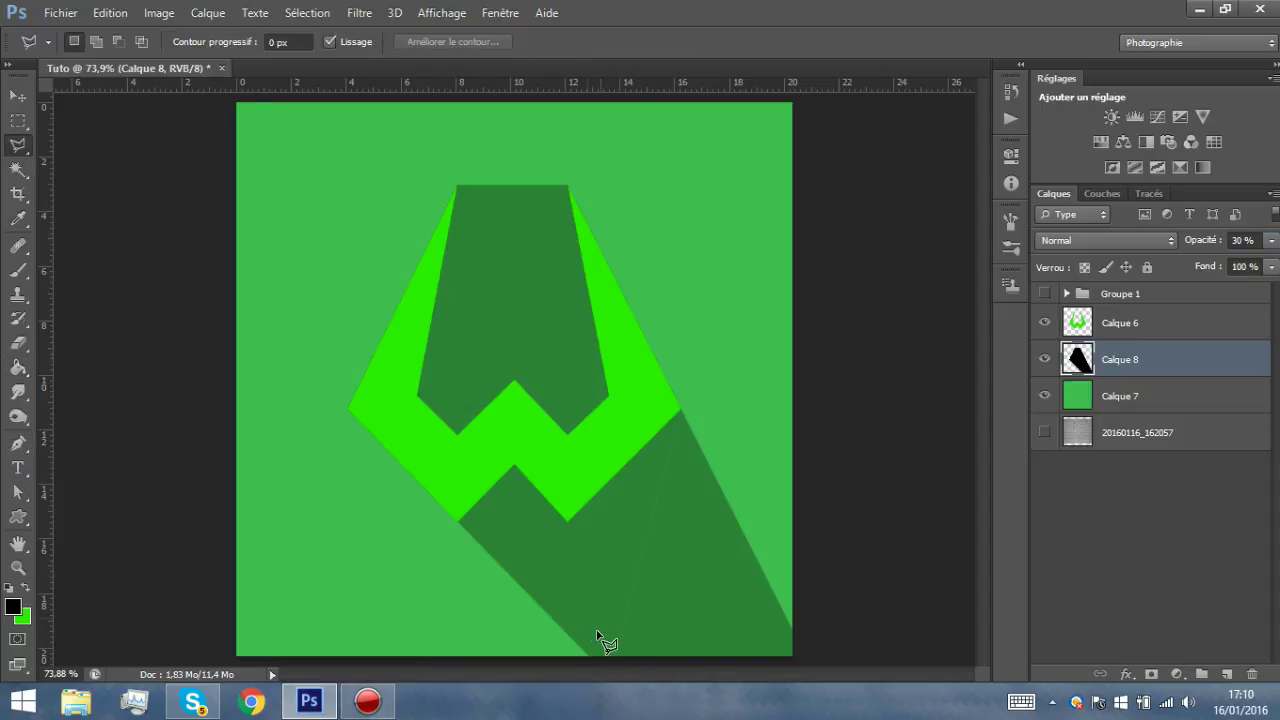
pyautogui.click(588, 619)
pyautogui.click(611, 667)
pyautogui.click(685, 638)
pyautogui.click(684, 425)
pyautogui.click(758, 330)
pyautogui.click(606, 381)
pyautogui.click(588, 619)
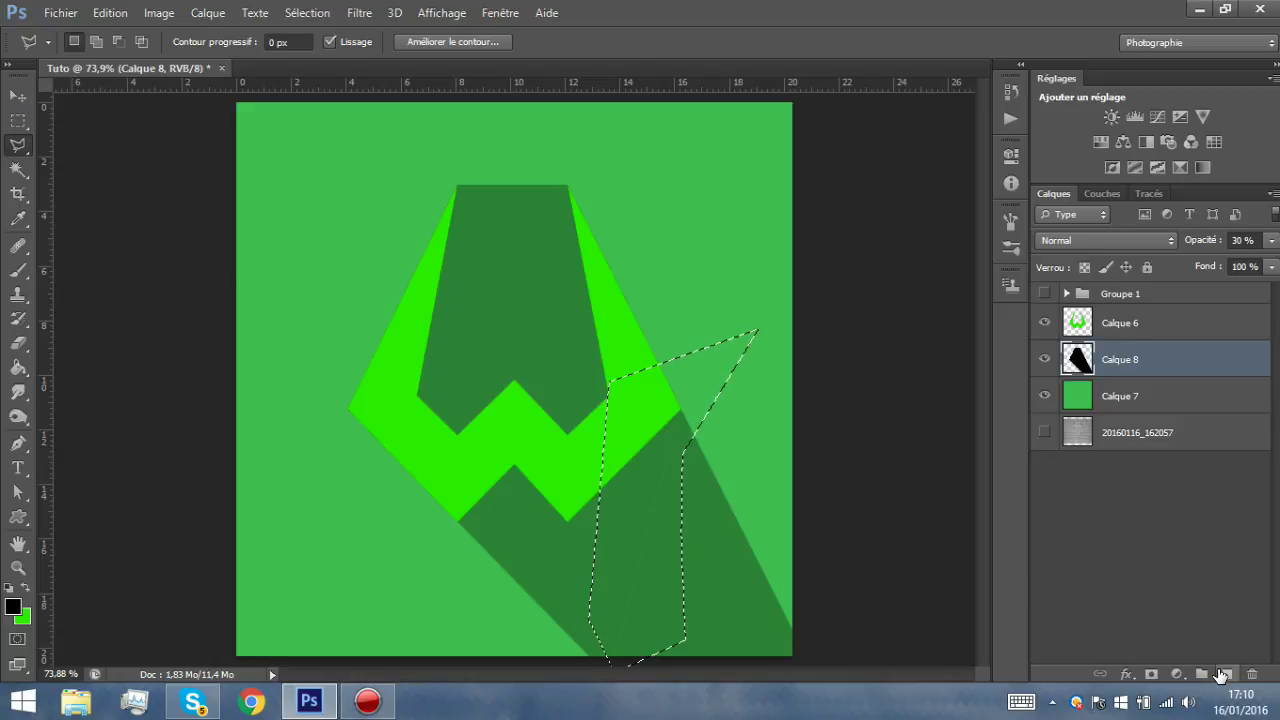
# - Try filling the outlined area with black on a new layer clipped to Calque 8, delete that layer and clear the selection
pyautogui.click(1226, 674)
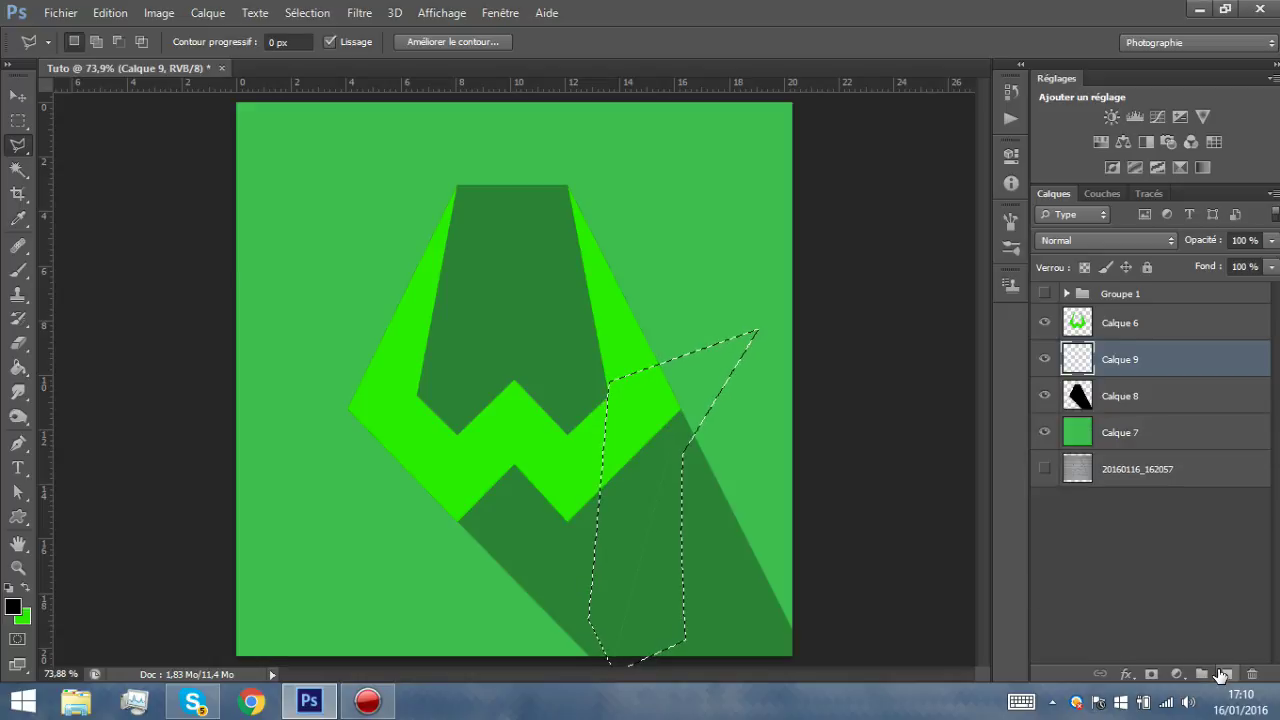
pyautogui.click(18, 367)
pyautogui.click(612, 486)
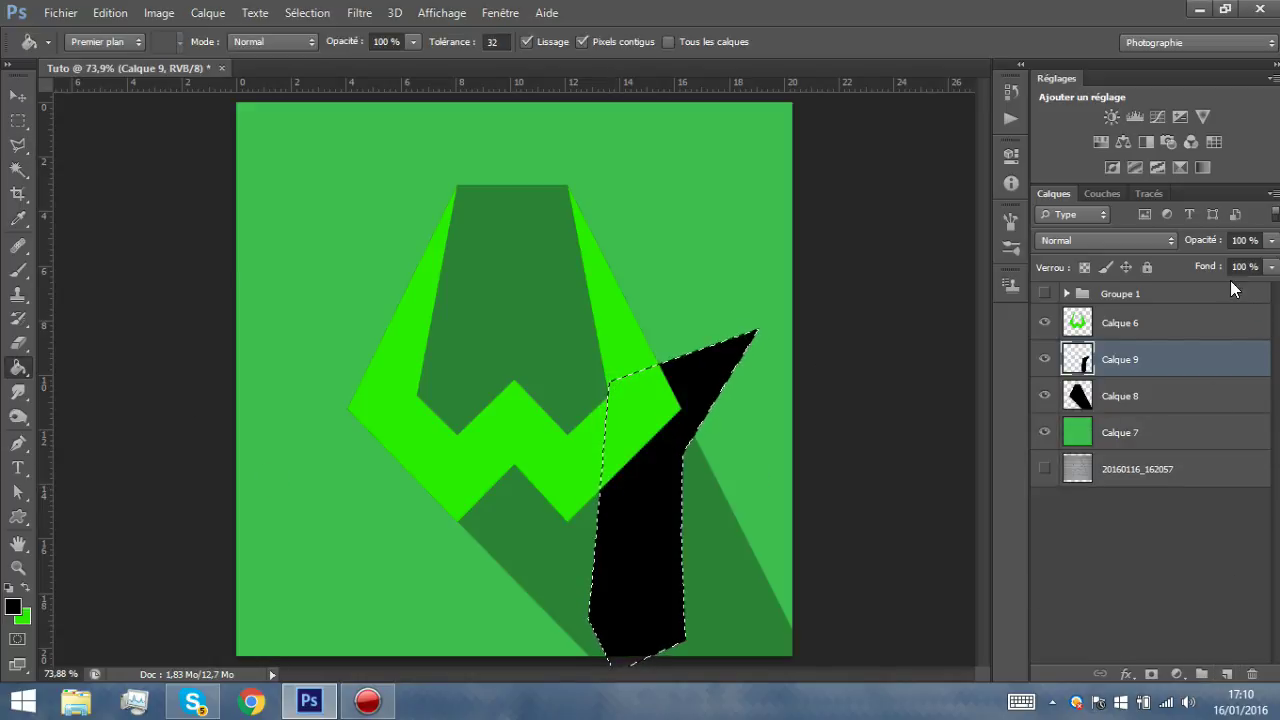
pyautogui.keyDown('alt'); pyautogui.click(1167, 372); pyautogui.keyUp('alt')
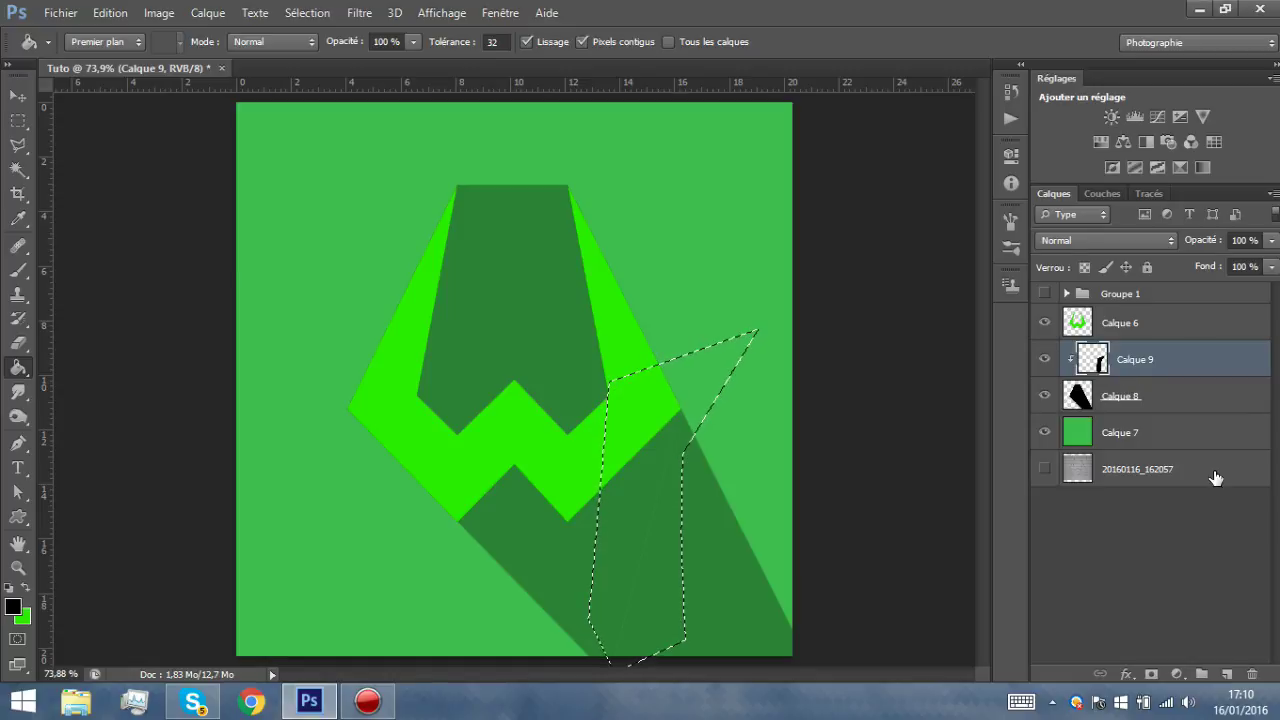
pyautogui.click(1252, 674)
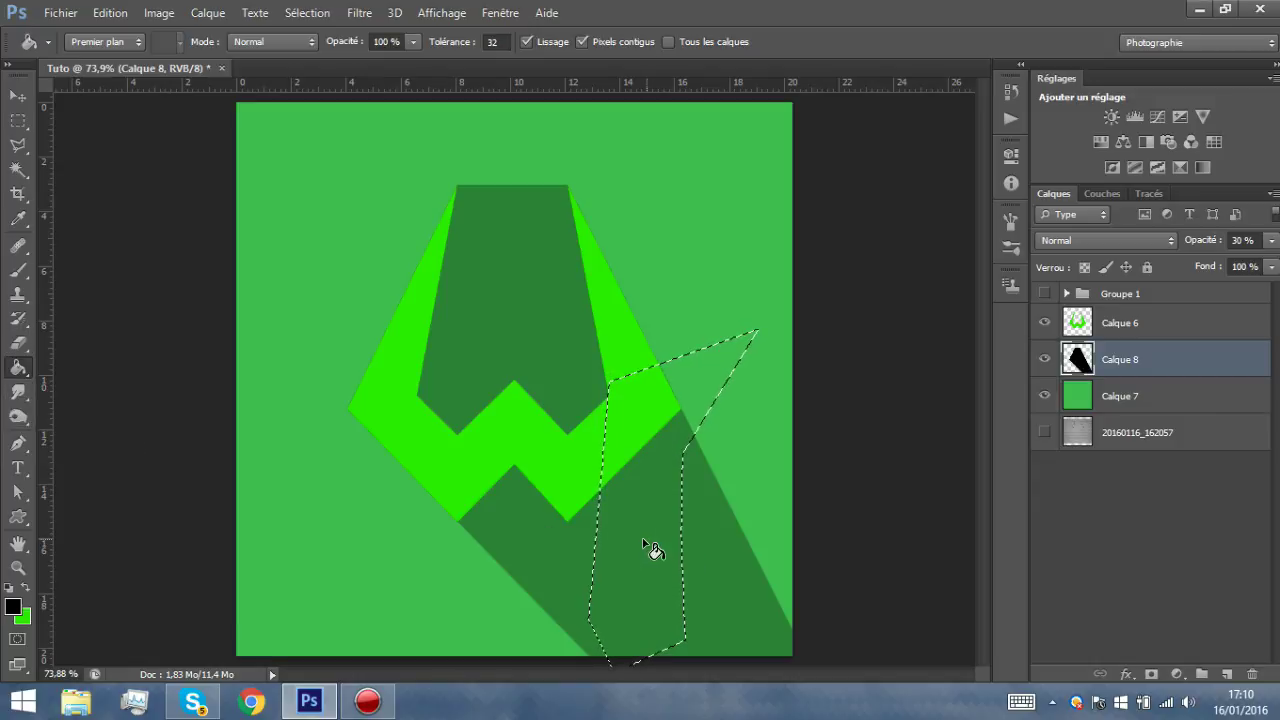
pyautogui.hotkey('ctrl', 'd')
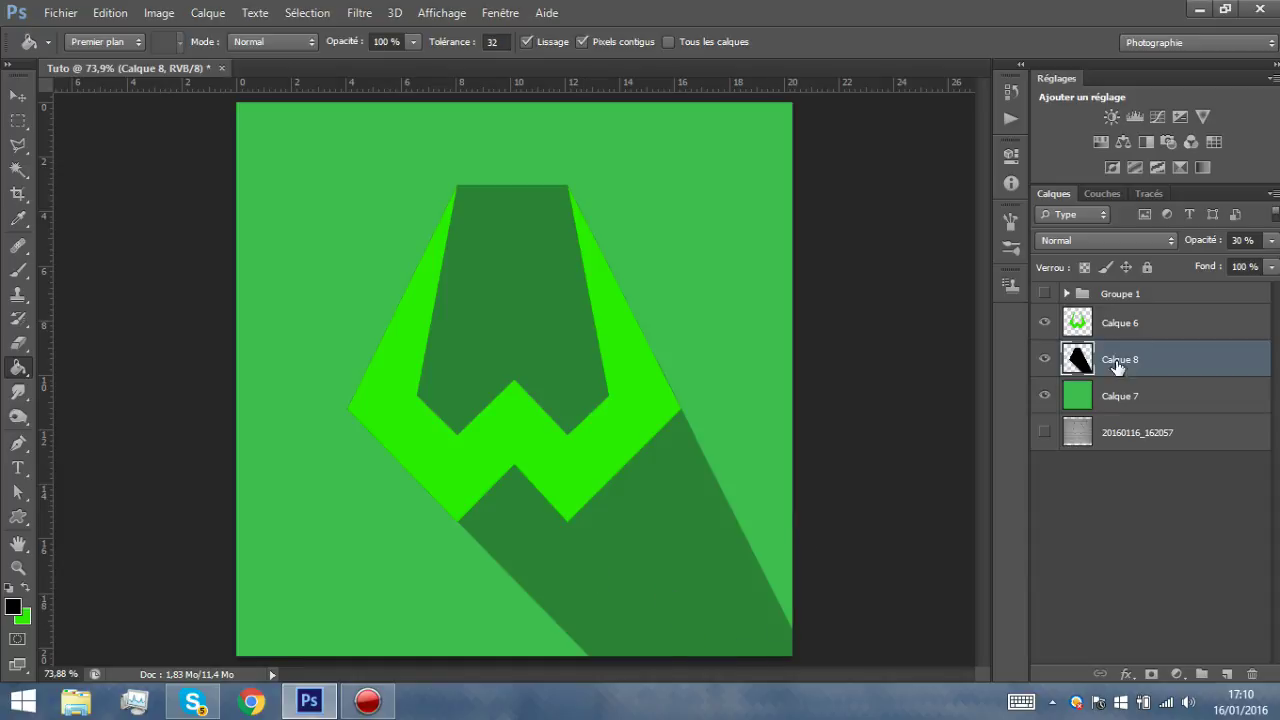
# - Group the layers Calque 6, Calque 8 and Calque 7 in a new Groupe 2 below Groupe 1
pyautogui.press('z')
pyautogui.moveTo(729, 486); pyautogui.dragTo(623, 414)
pyautogui.press('g')
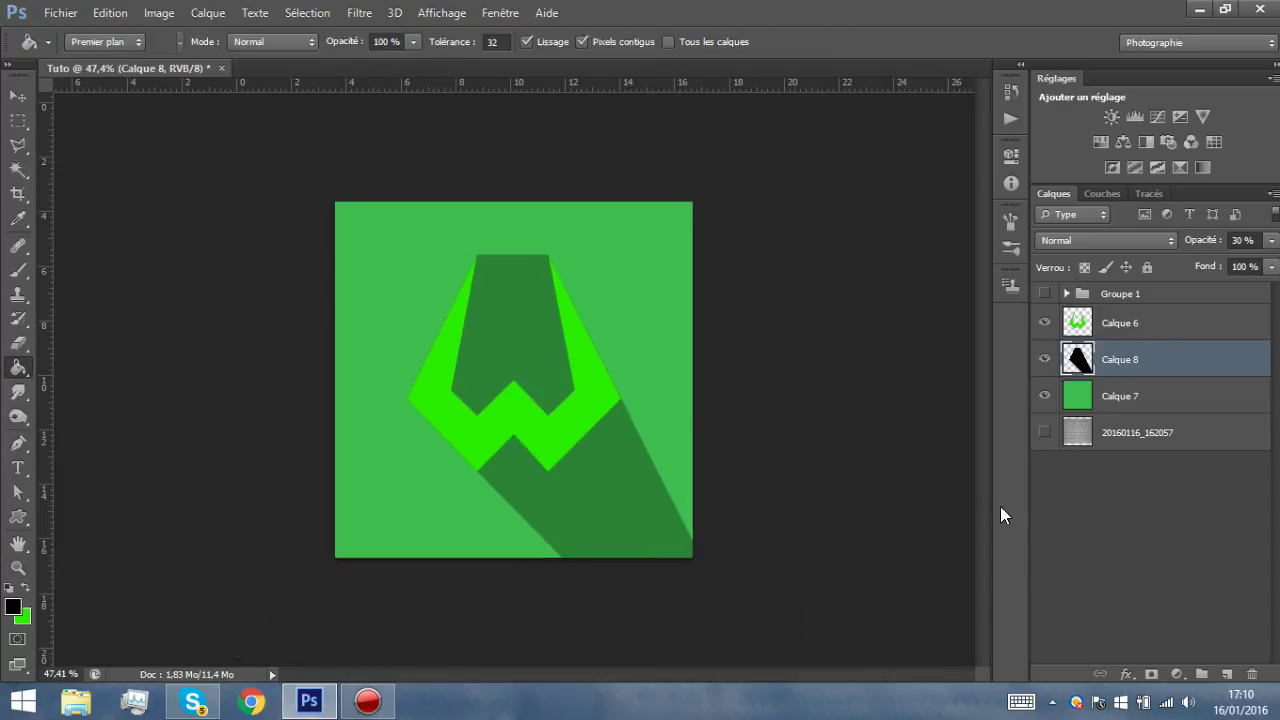
pyautogui.hotkey('shift', 'alt', ']')
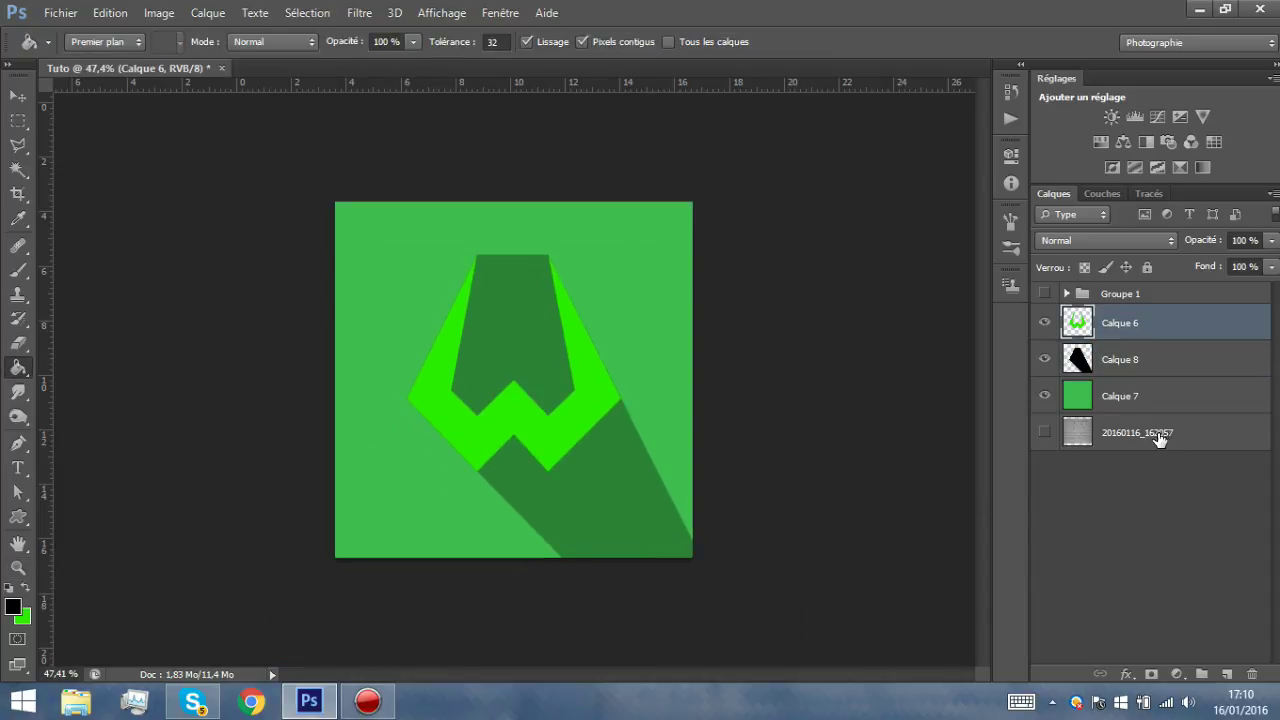
pyautogui.keyDown('shift'); pyautogui.click(1157, 437); pyautogui.keyUp('shift')
pyautogui.keyDown('ctrl'); pyautogui.click(1158, 438); pyautogui.keyUp('ctrl')
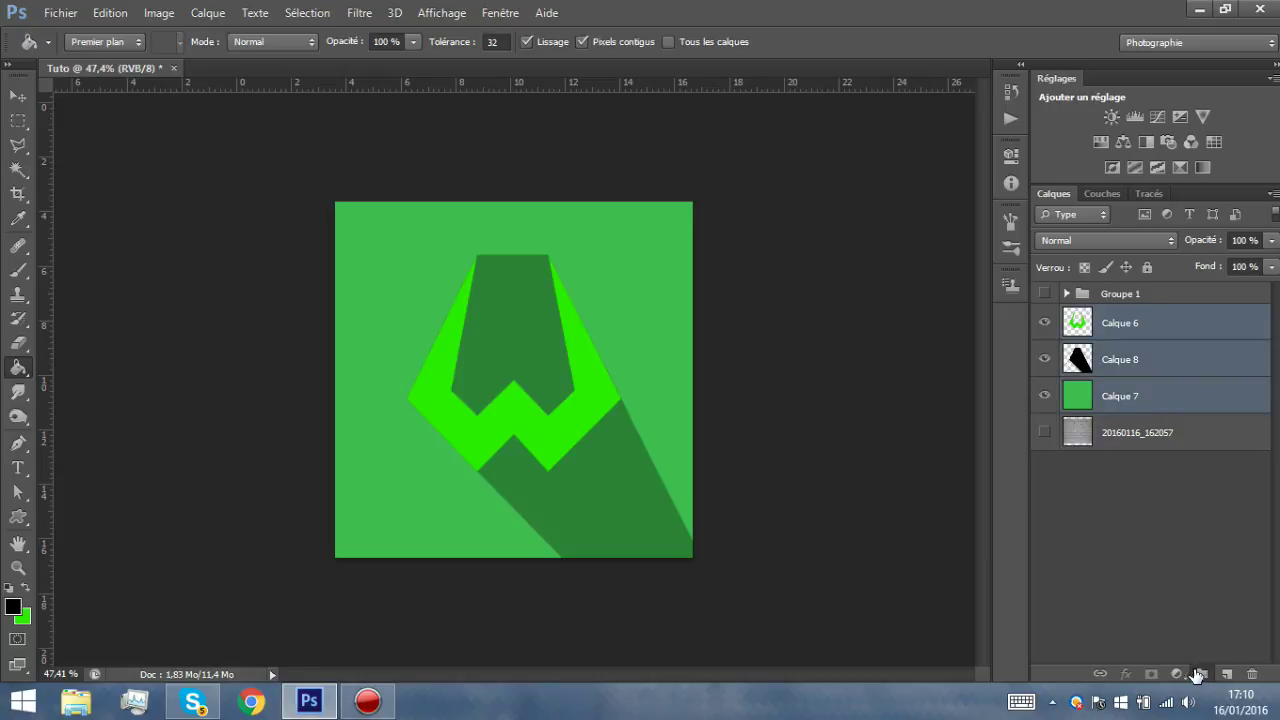
pyautogui.click(1201, 674)
pyautogui.click(1100, 364)
pyautogui.keyDown('shift'); pyautogui.click(1128, 432); pyautogui.keyUp('shift')
pyautogui.moveTo(1126, 381); pyautogui.dragTo(1118, 316)
# - Compare the reference design with the recreated one by repeatedly showing and hiding Groupe 1
pyautogui.click(1045, 296)
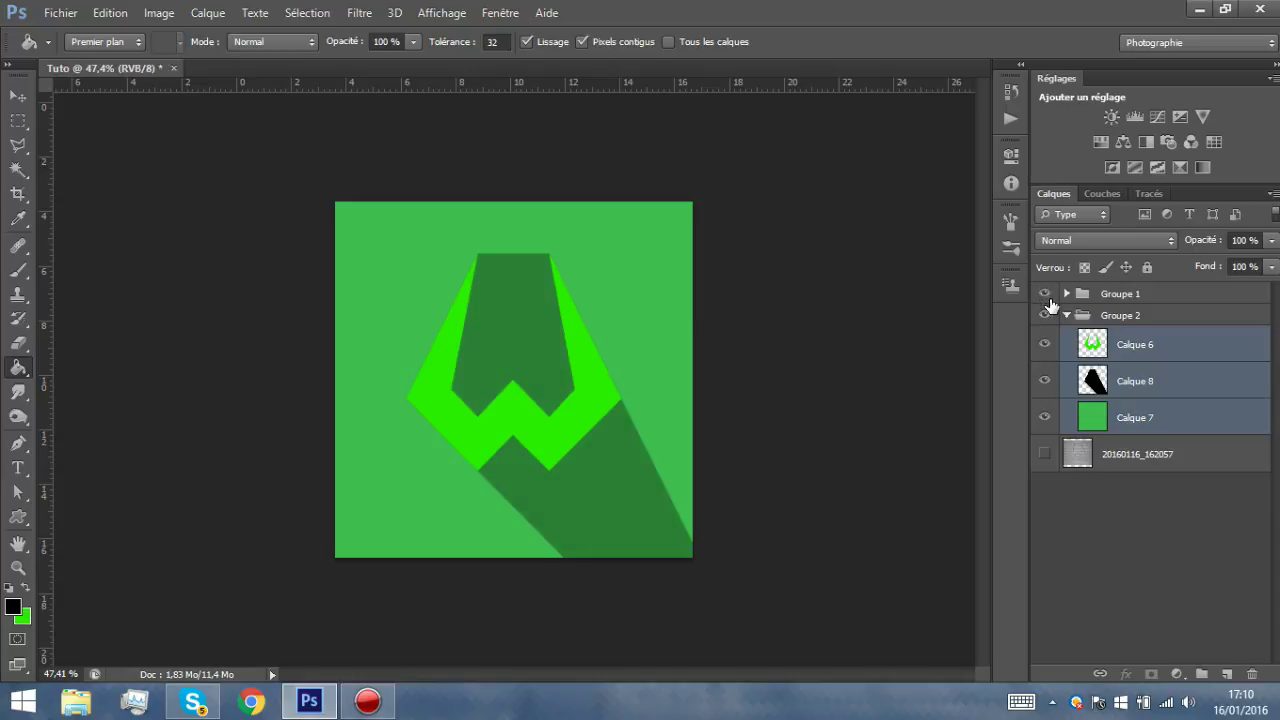
pyautogui.click(1040, 294)
pyautogui.click(1040, 294)
pyautogui.click(1040, 294)
pyautogui.click(1040, 294)
pyautogui.click(1040, 294)
pyautogui.click(1040, 294)
pyautogui.click(1040, 294)
pyautogui.click(1040, 294)
pyautogui.click(1040, 294)
pyautogui.click(1043, 294)
pyautogui.click(1043, 294)
# - Hide the shadow on Calque 8 and the green background on Calque 7 to view the logo alone
pyautogui.click(1044, 380)
pyautogui.click(1044, 417)
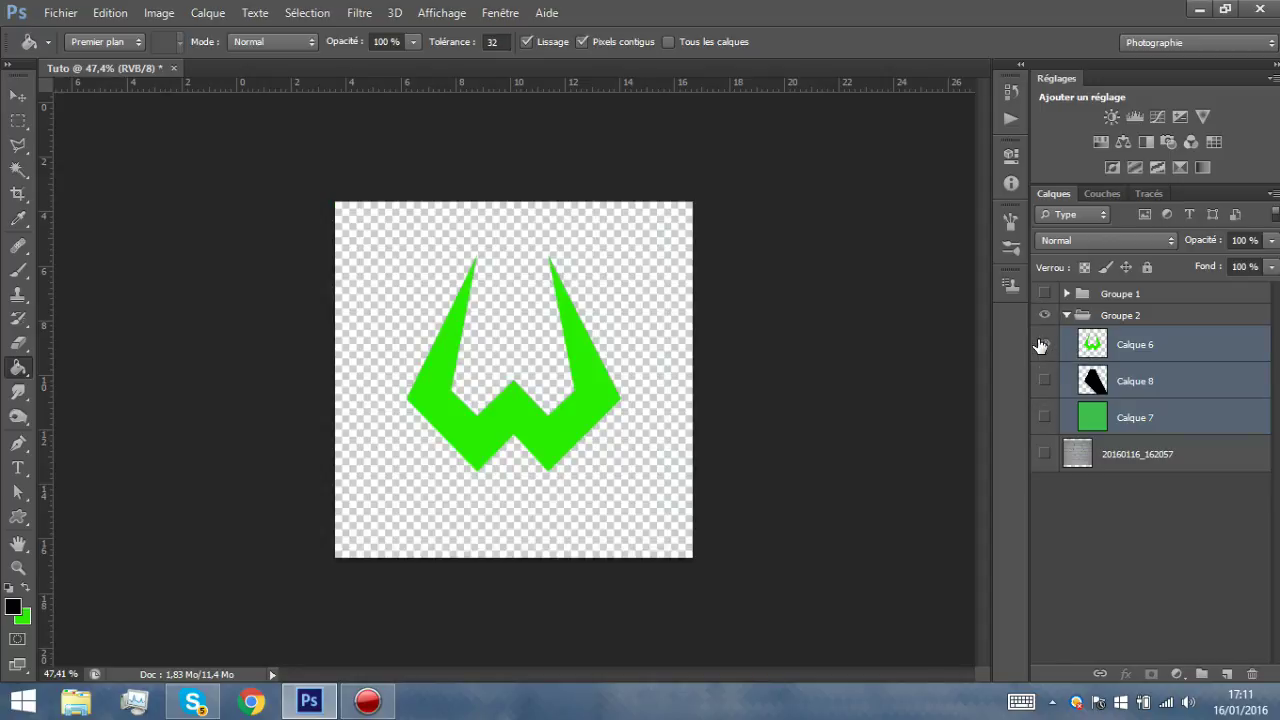